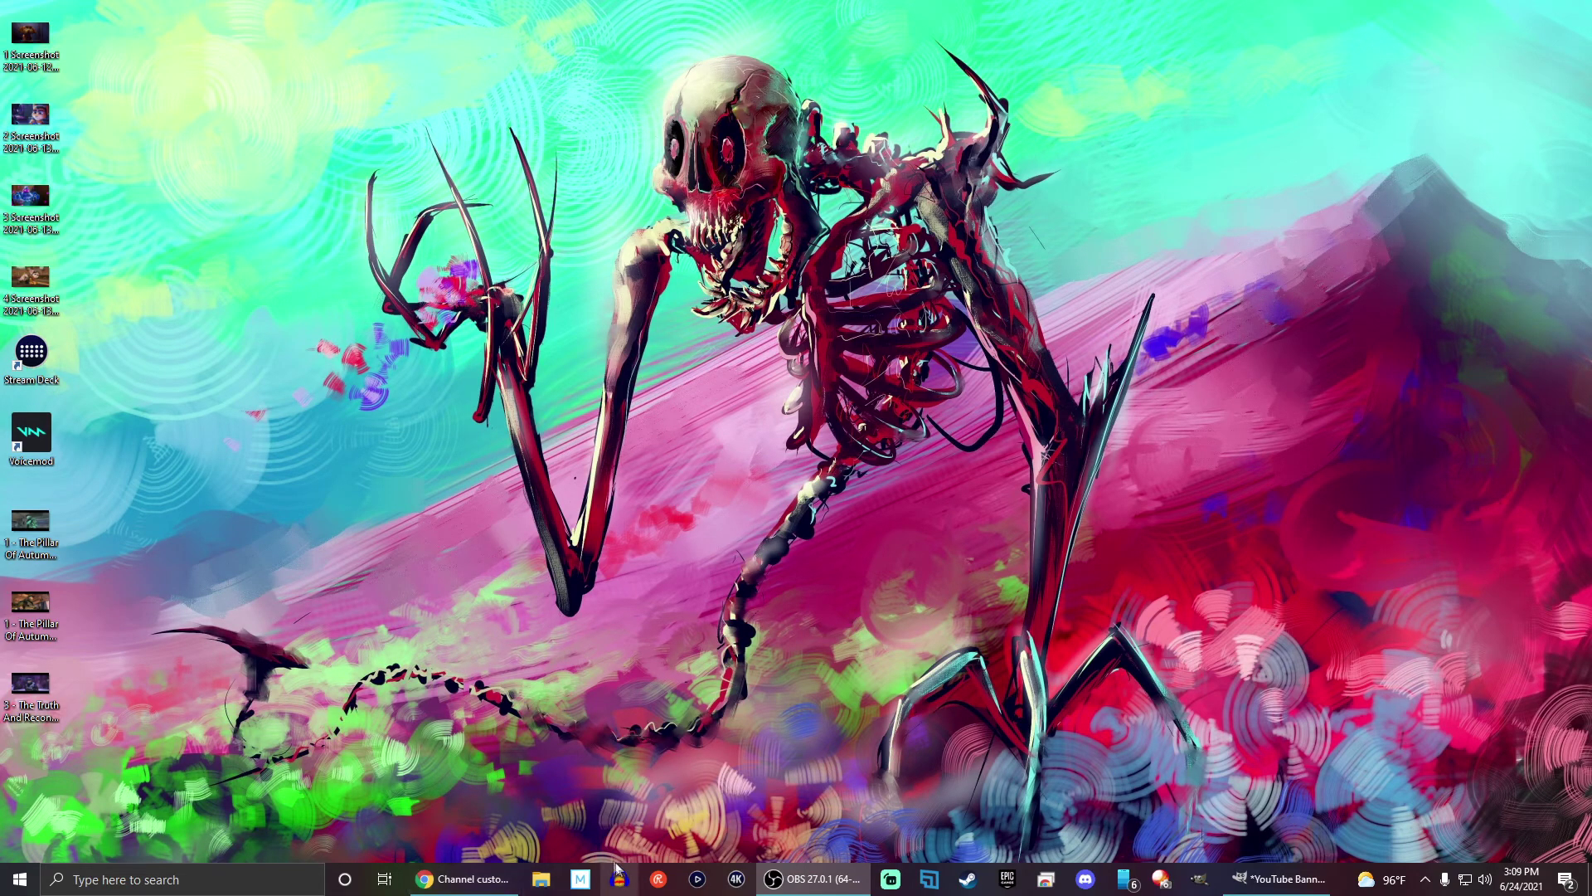
# Step: Review the banner size guidance on YouTube Studio's Branding tab, then minimize the browser
pyautogui.click(490, 882)
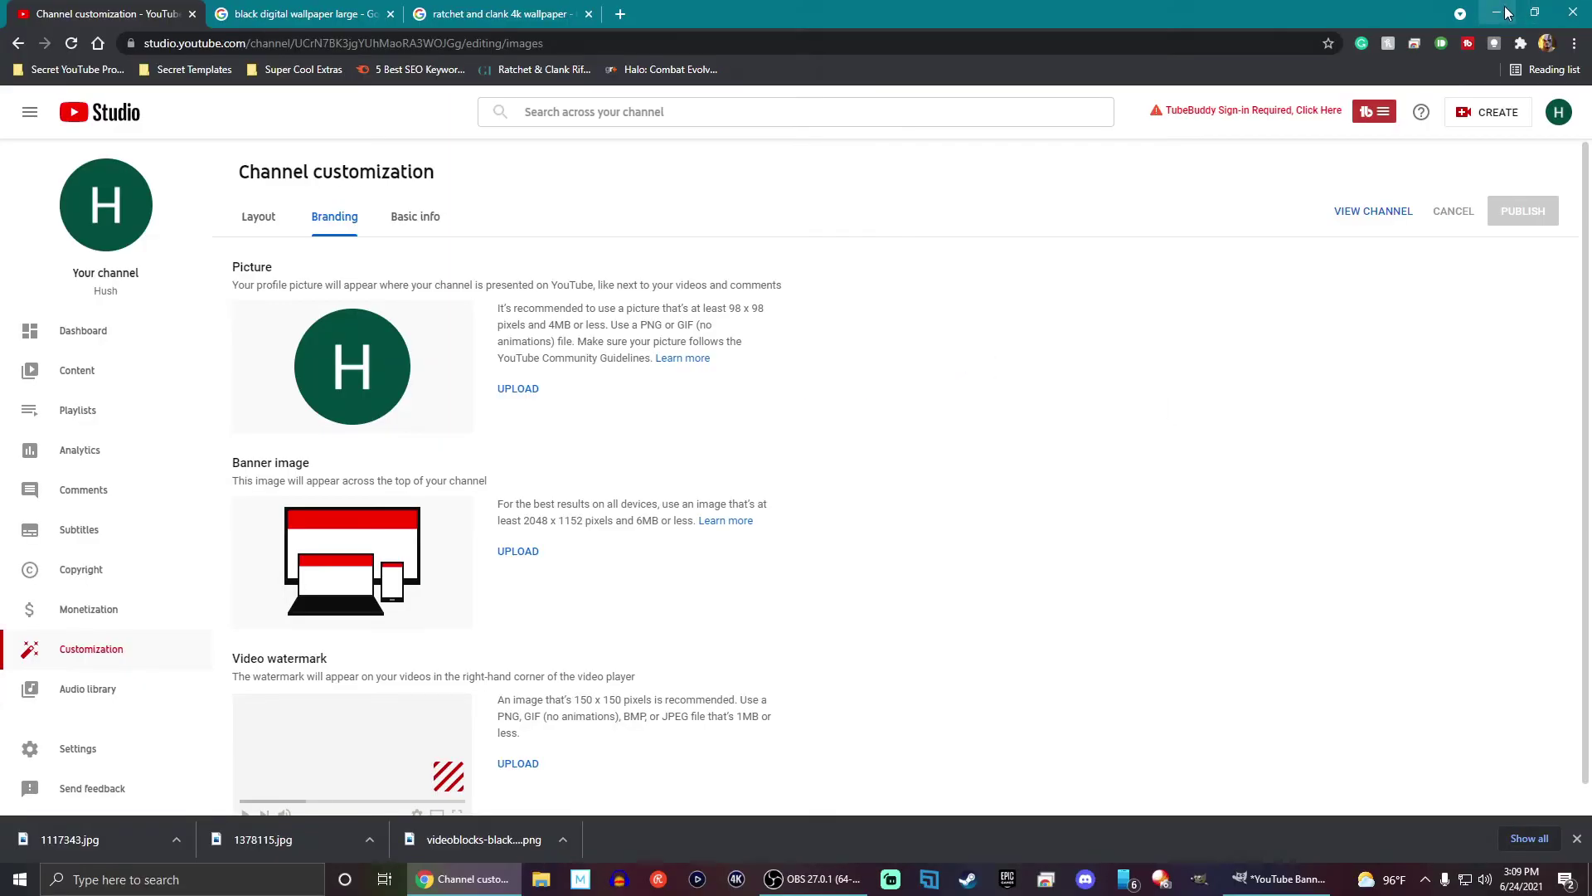
pyautogui.click(1497, 13)
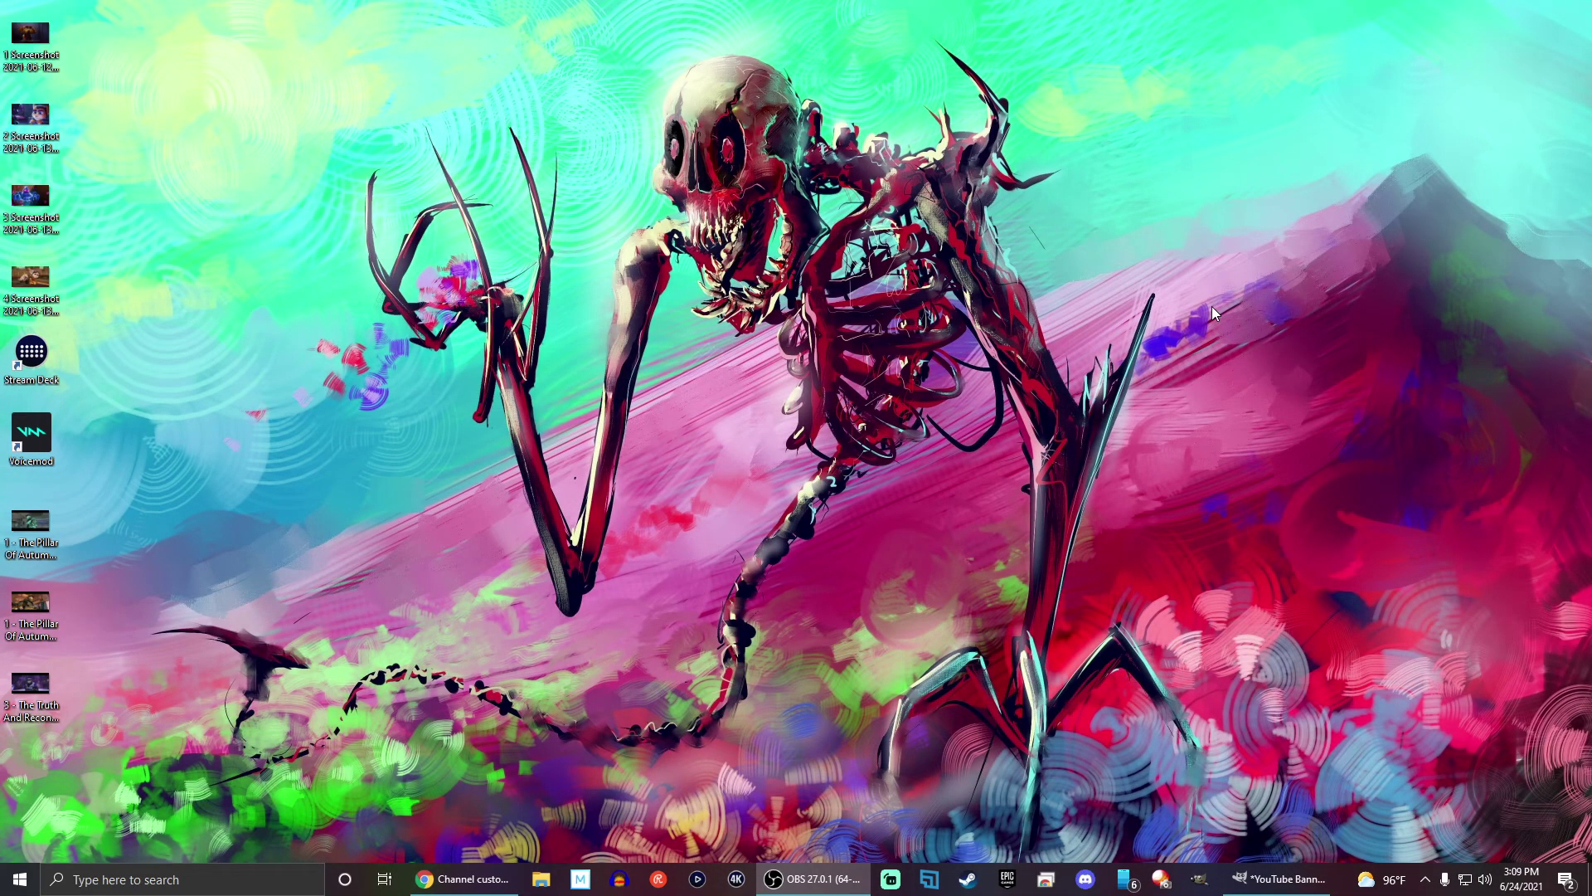
# Step: Bring GIMP forward, then turn on and expand the YouTube Template guide group
pyautogui.click(1272, 883)
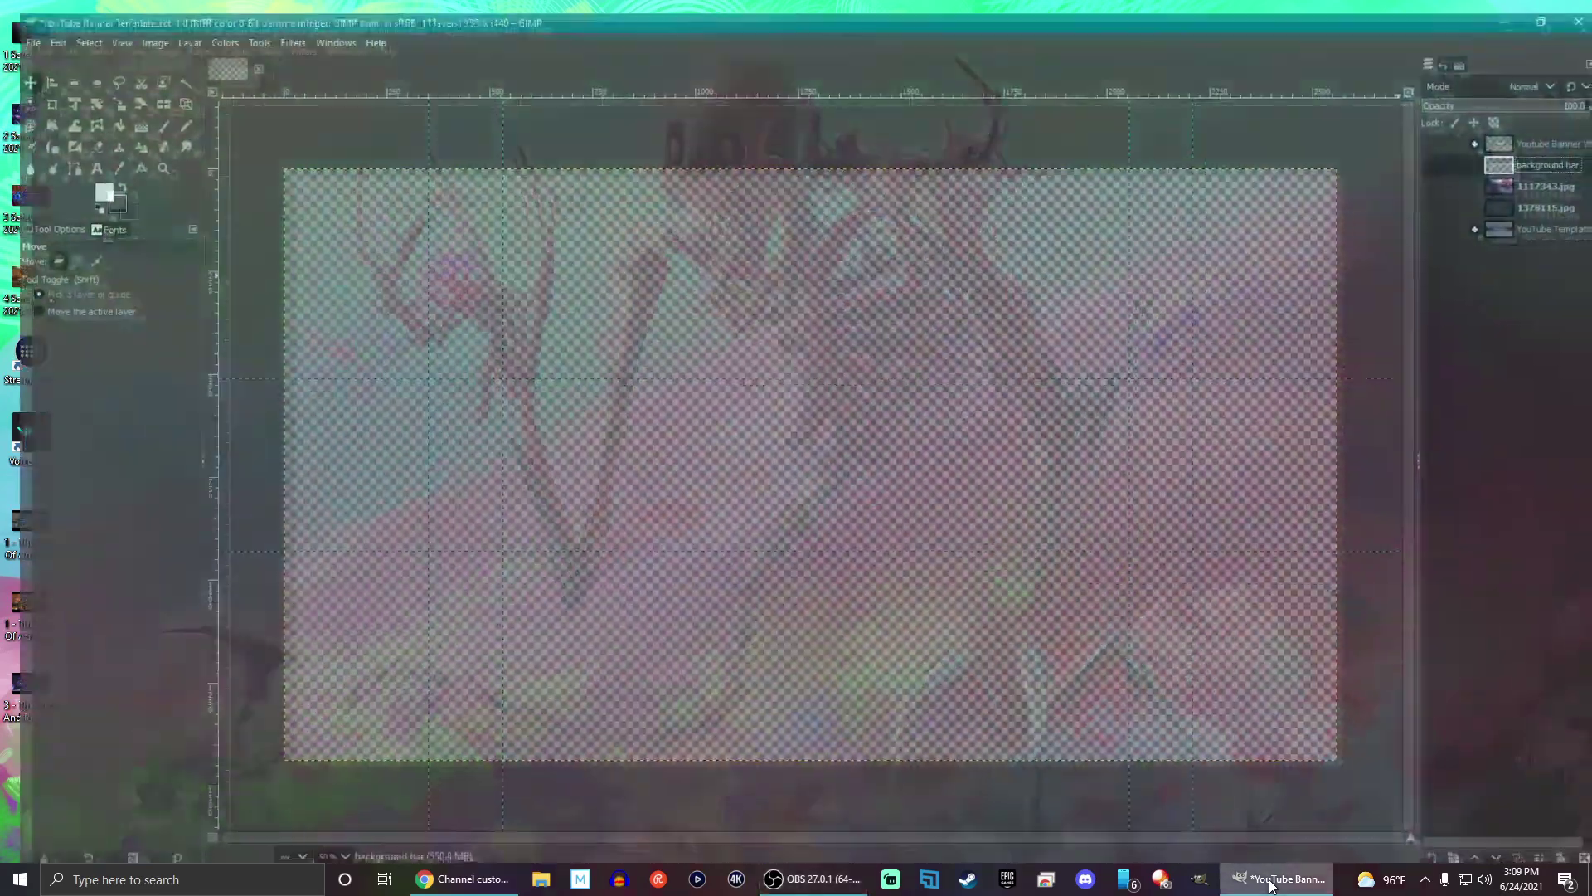
pyautogui.click(1430, 219)
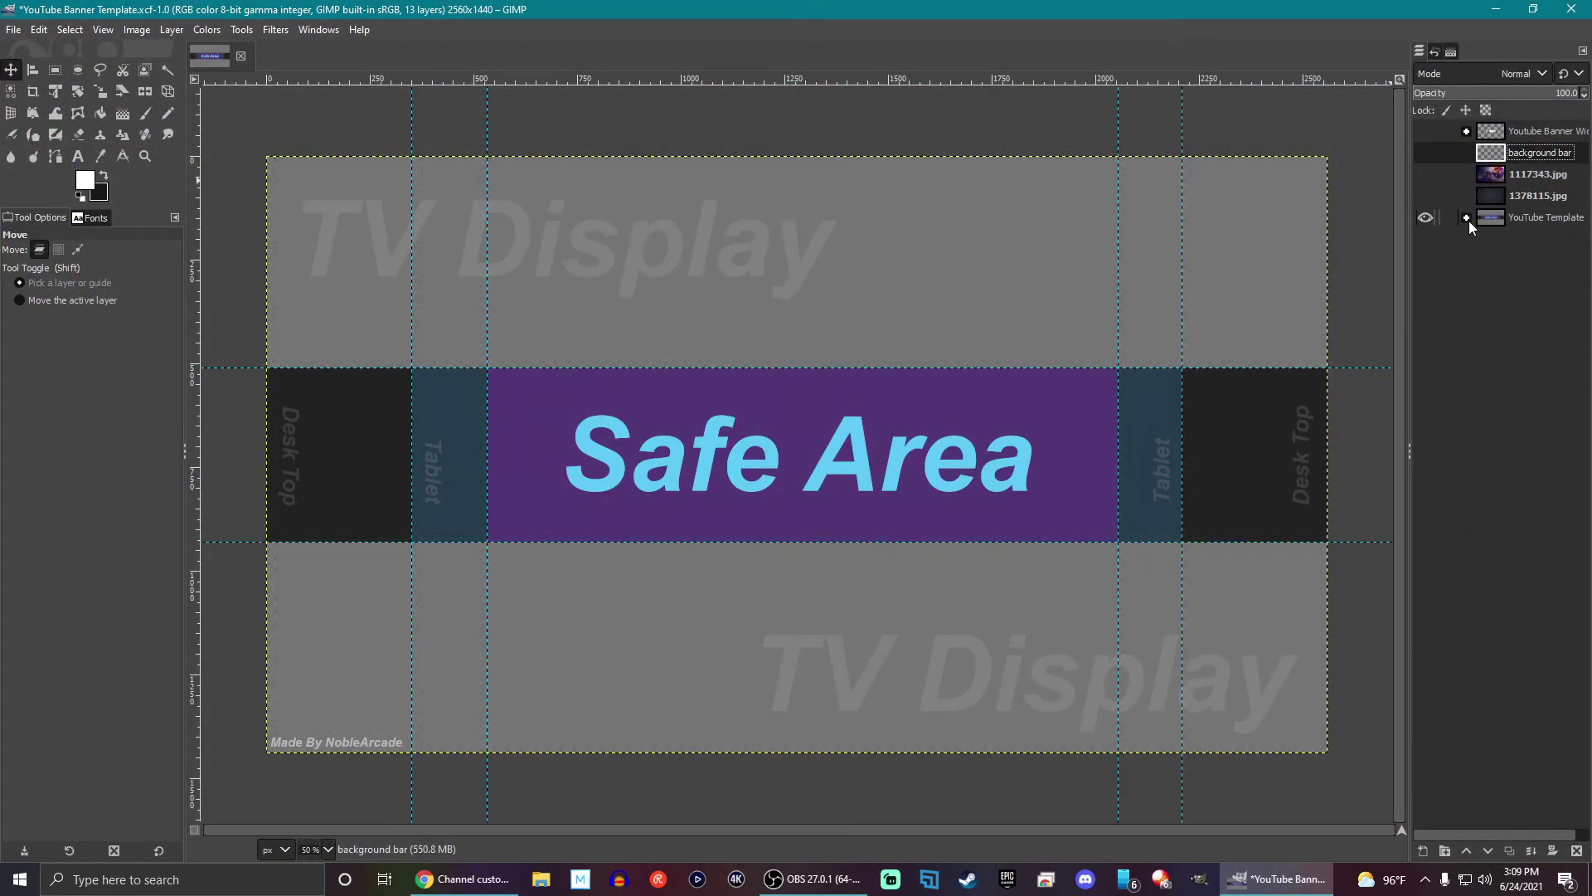
pyautogui.click(1466, 218)
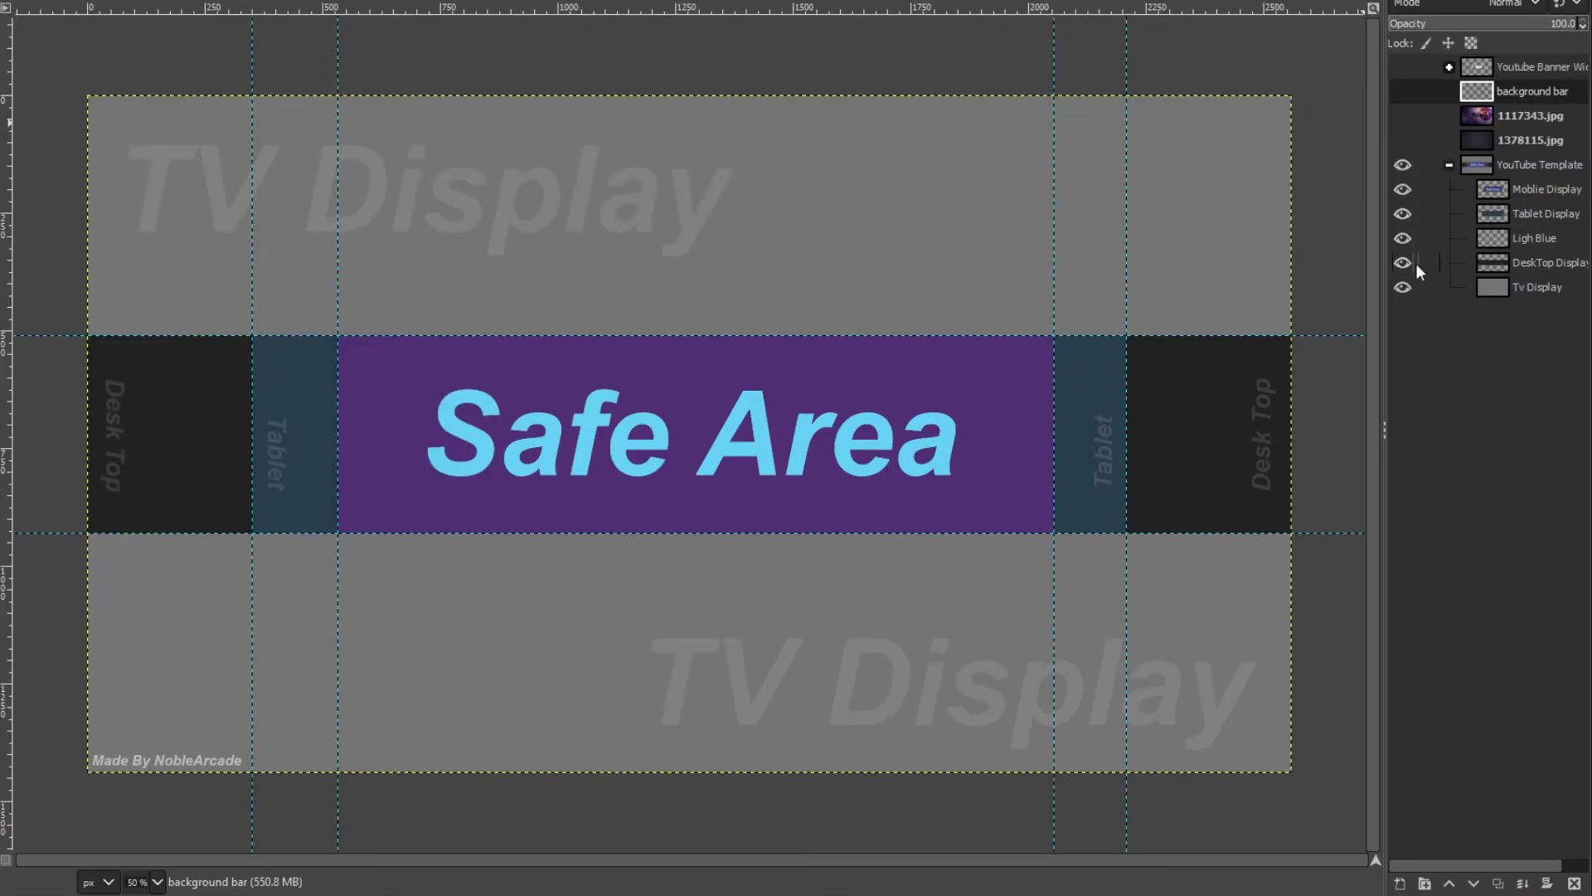
# Step: Check each guide by toggling the Tv, DeskTop and Tablet Display and Safe Area layers, leaving all visible
pyautogui.click(1405, 291)
pyautogui.click(1405, 290)
pyautogui.click(1403, 263)
pyautogui.click(1402, 263)
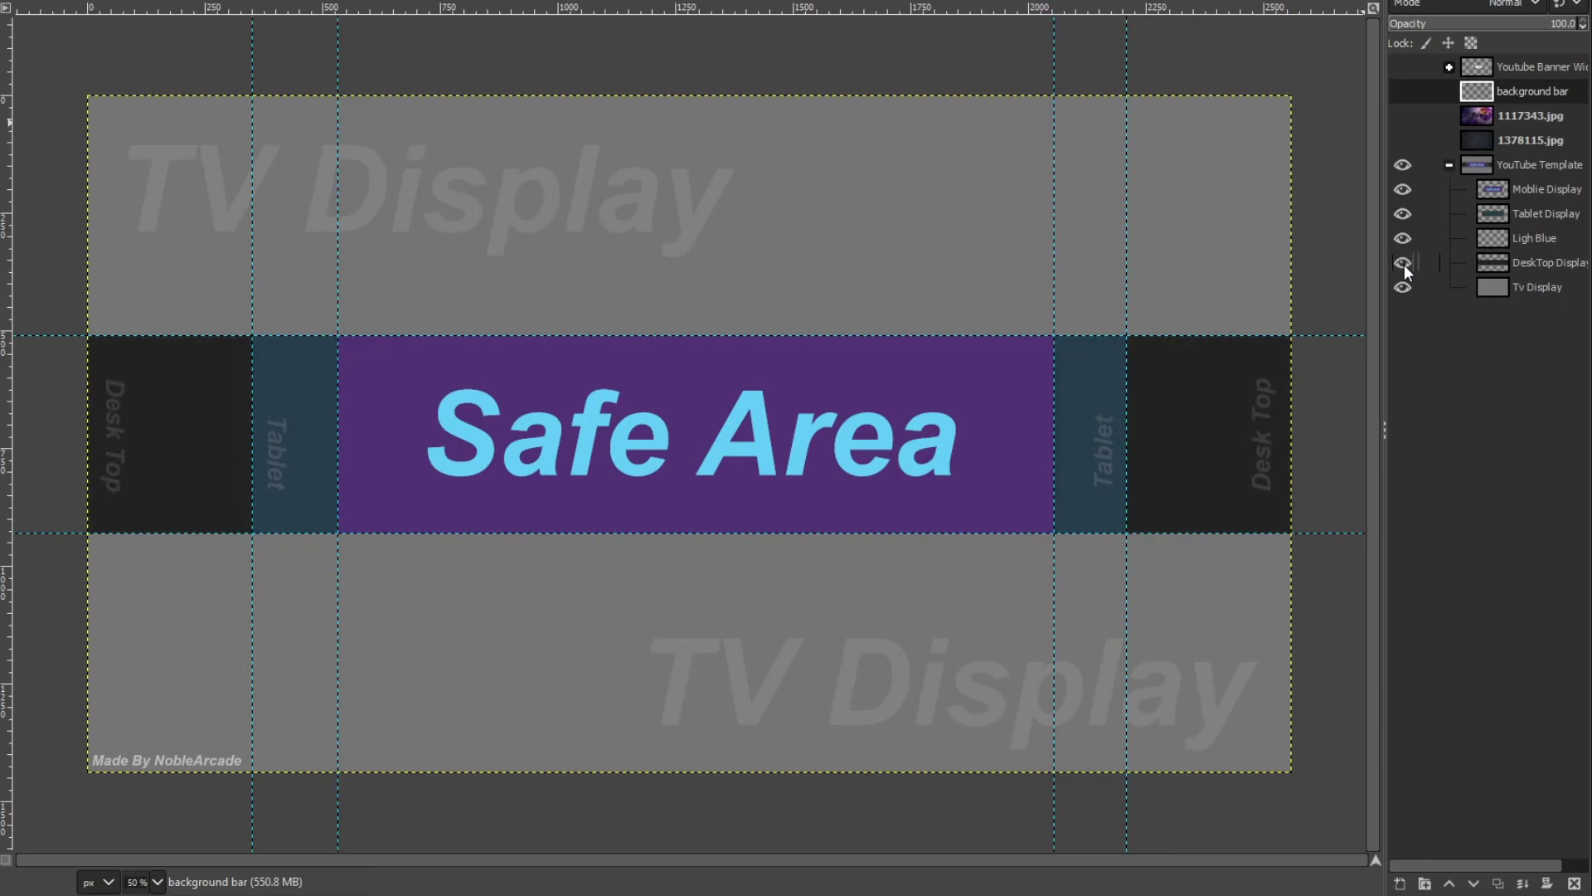
pyautogui.click(1403, 214)
pyautogui.click(1403, 190)
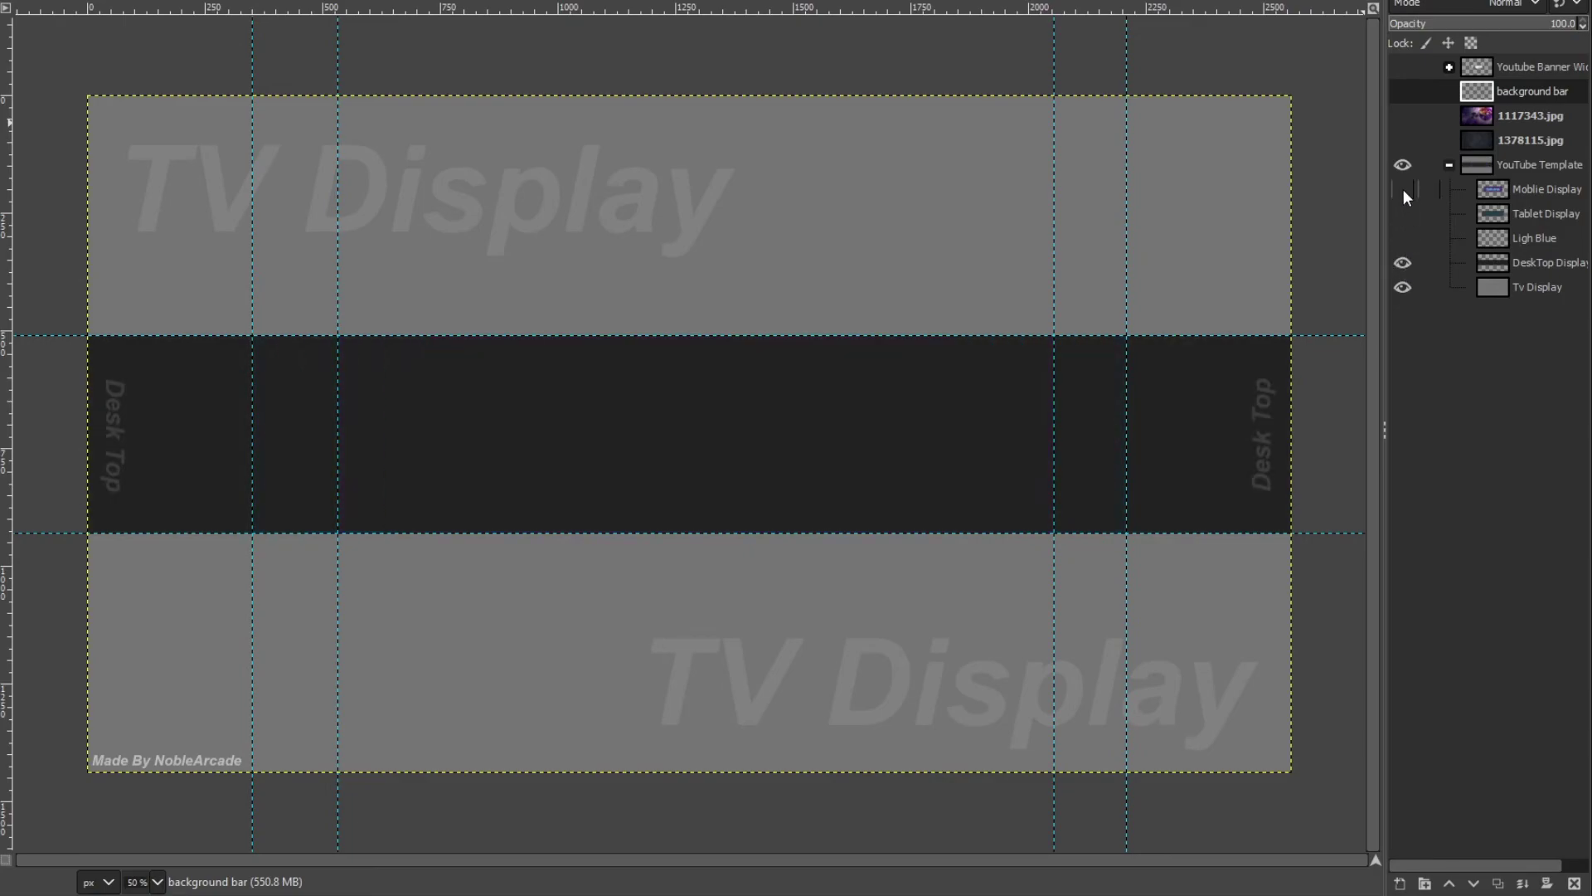
pyautogui.click(1408, 280)
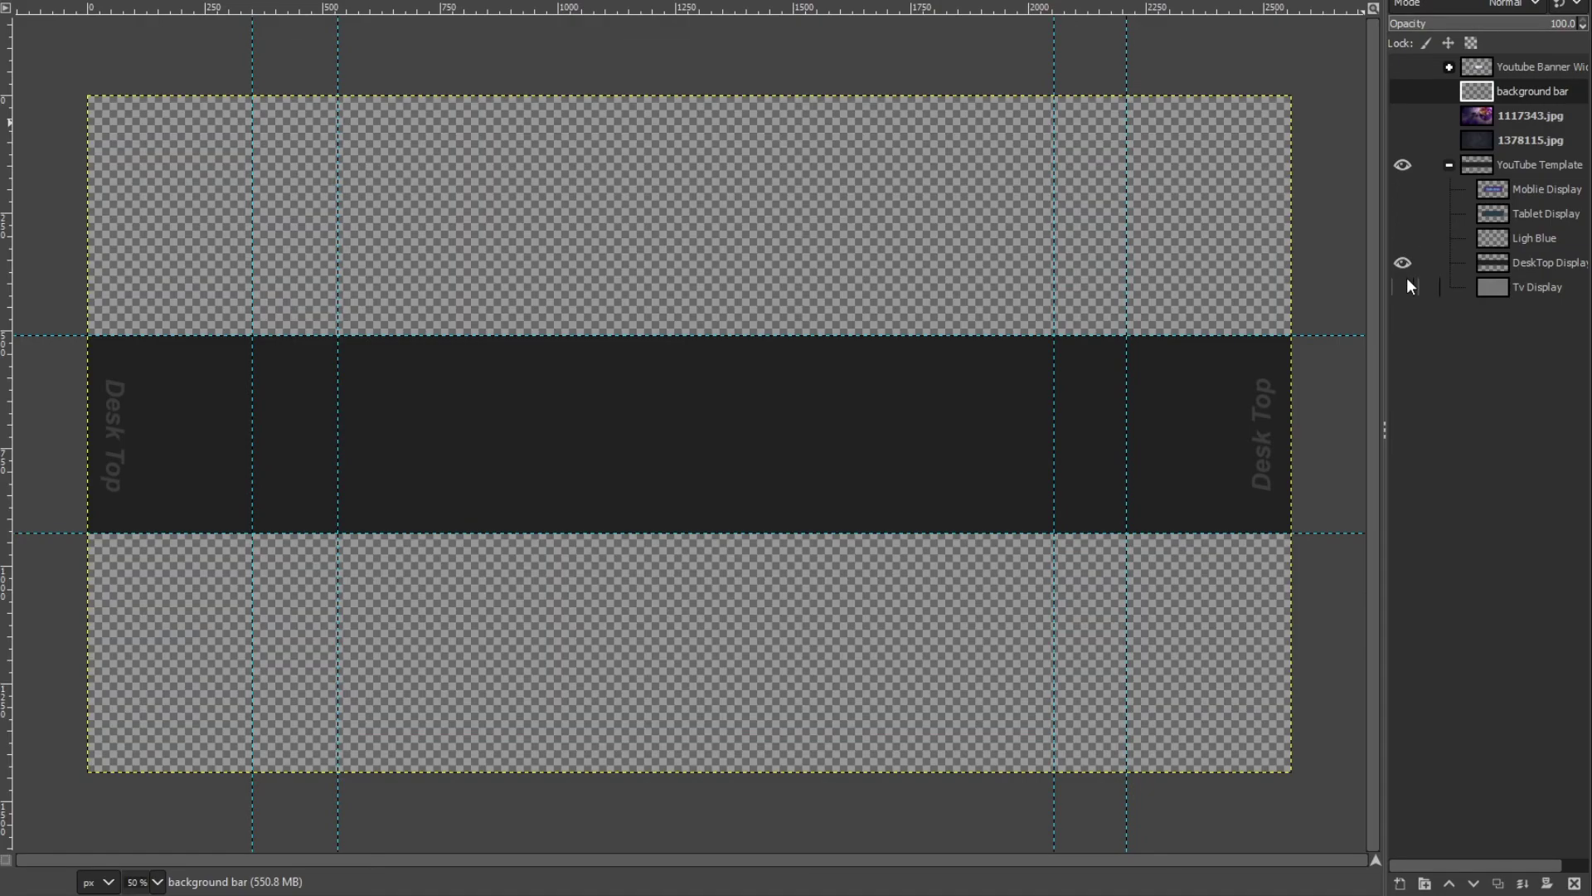
pyautogui.click(1410, 214)
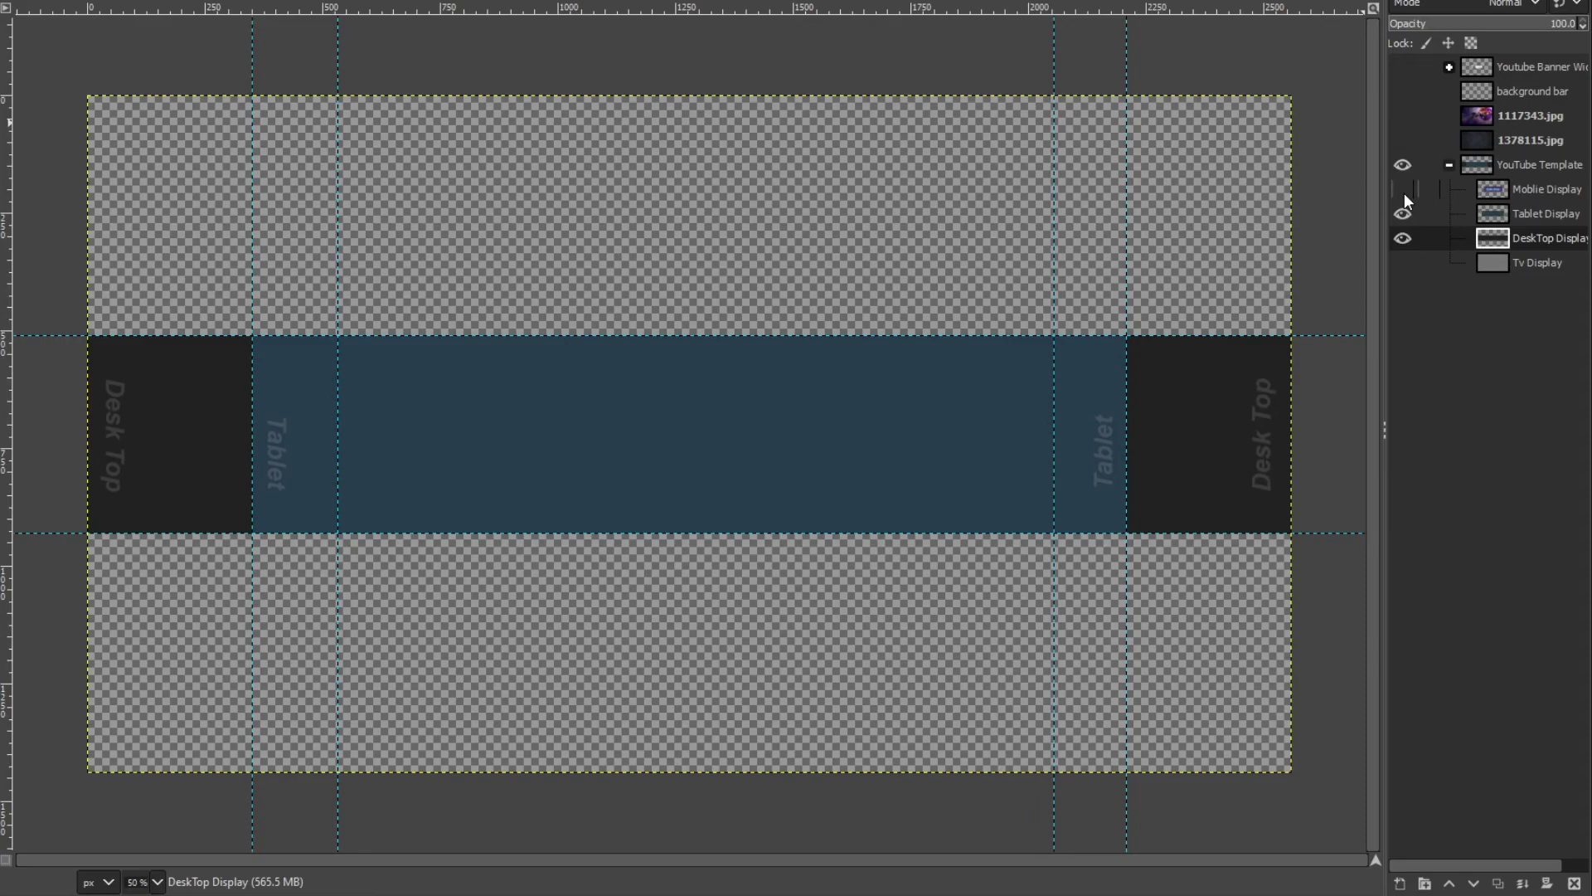
pyautogui.click(1403, 189)
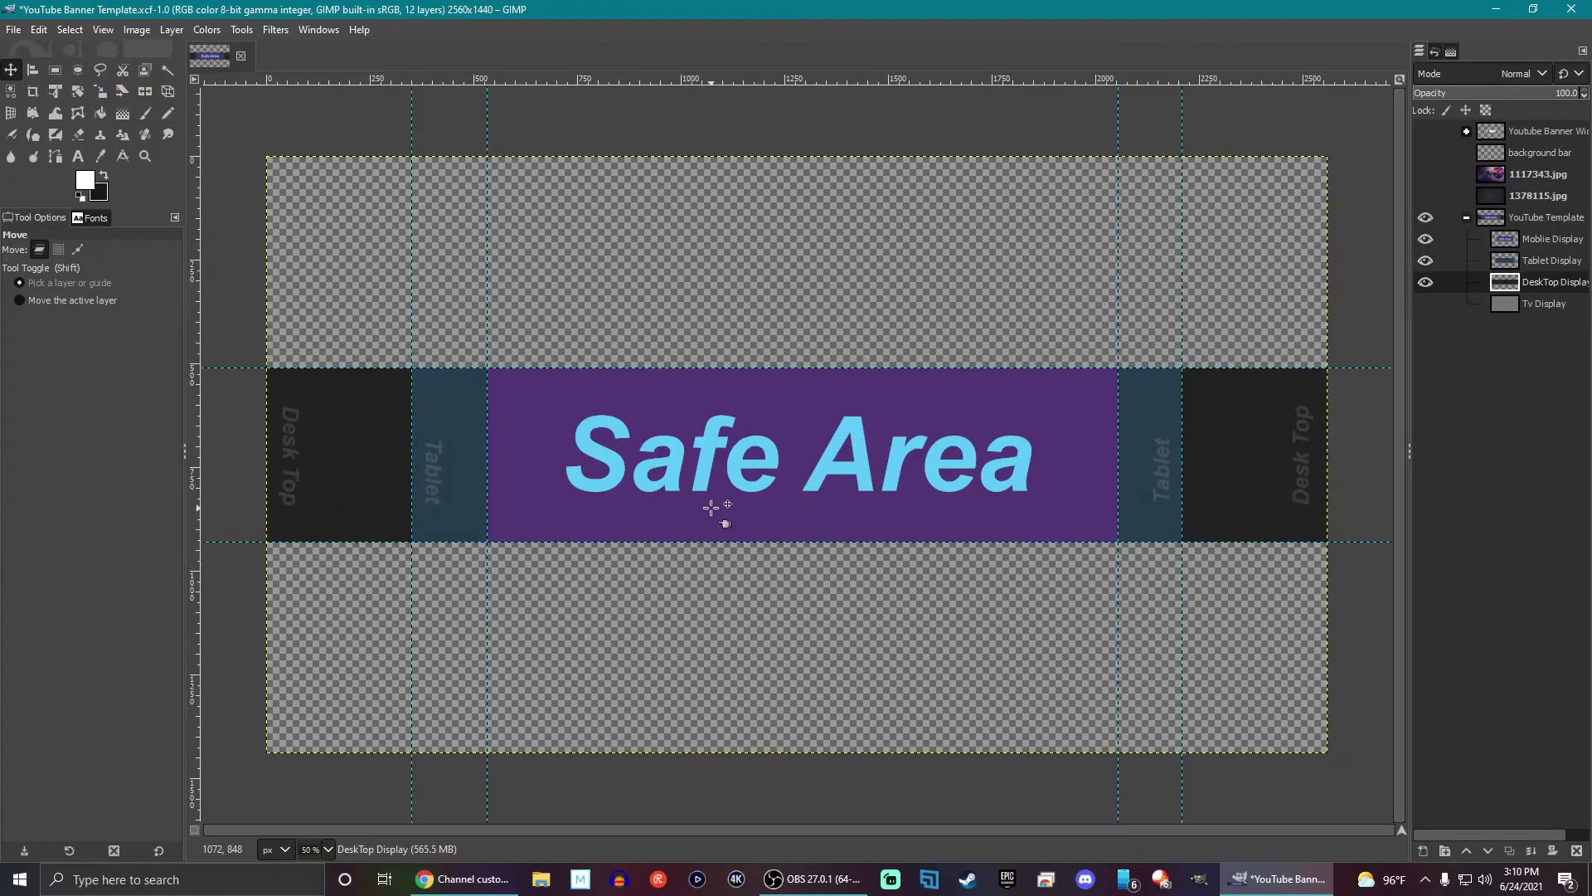
pyautogui.click(1425, 303)
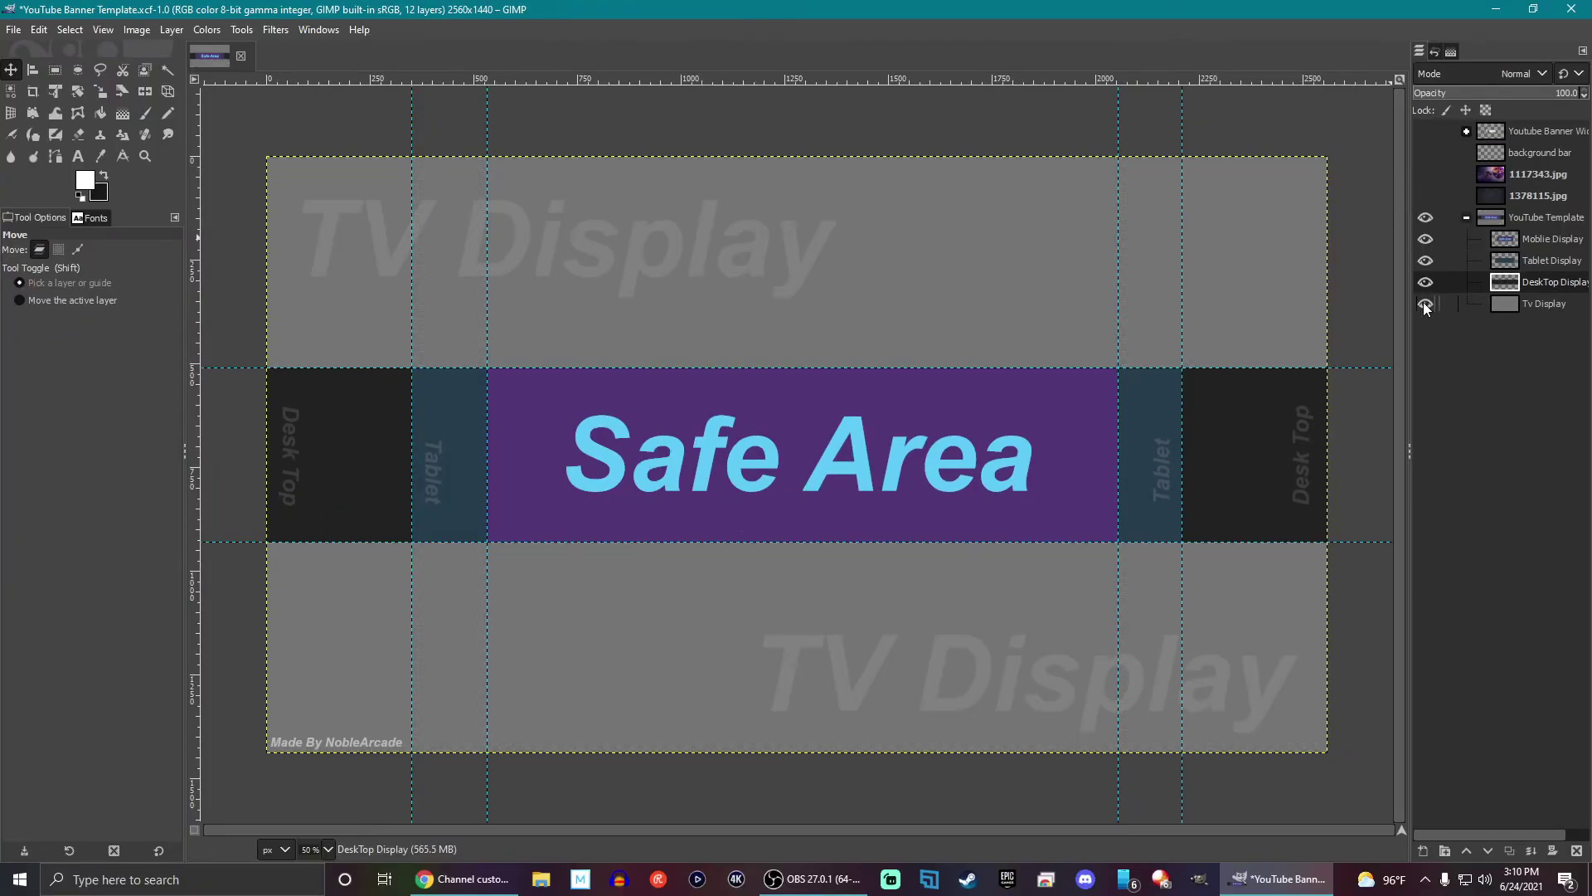
# Step: Hide the YouTube Template group and place the Hush Panda background solo image behind the panda icon
pyautogui.click(1427, 217)
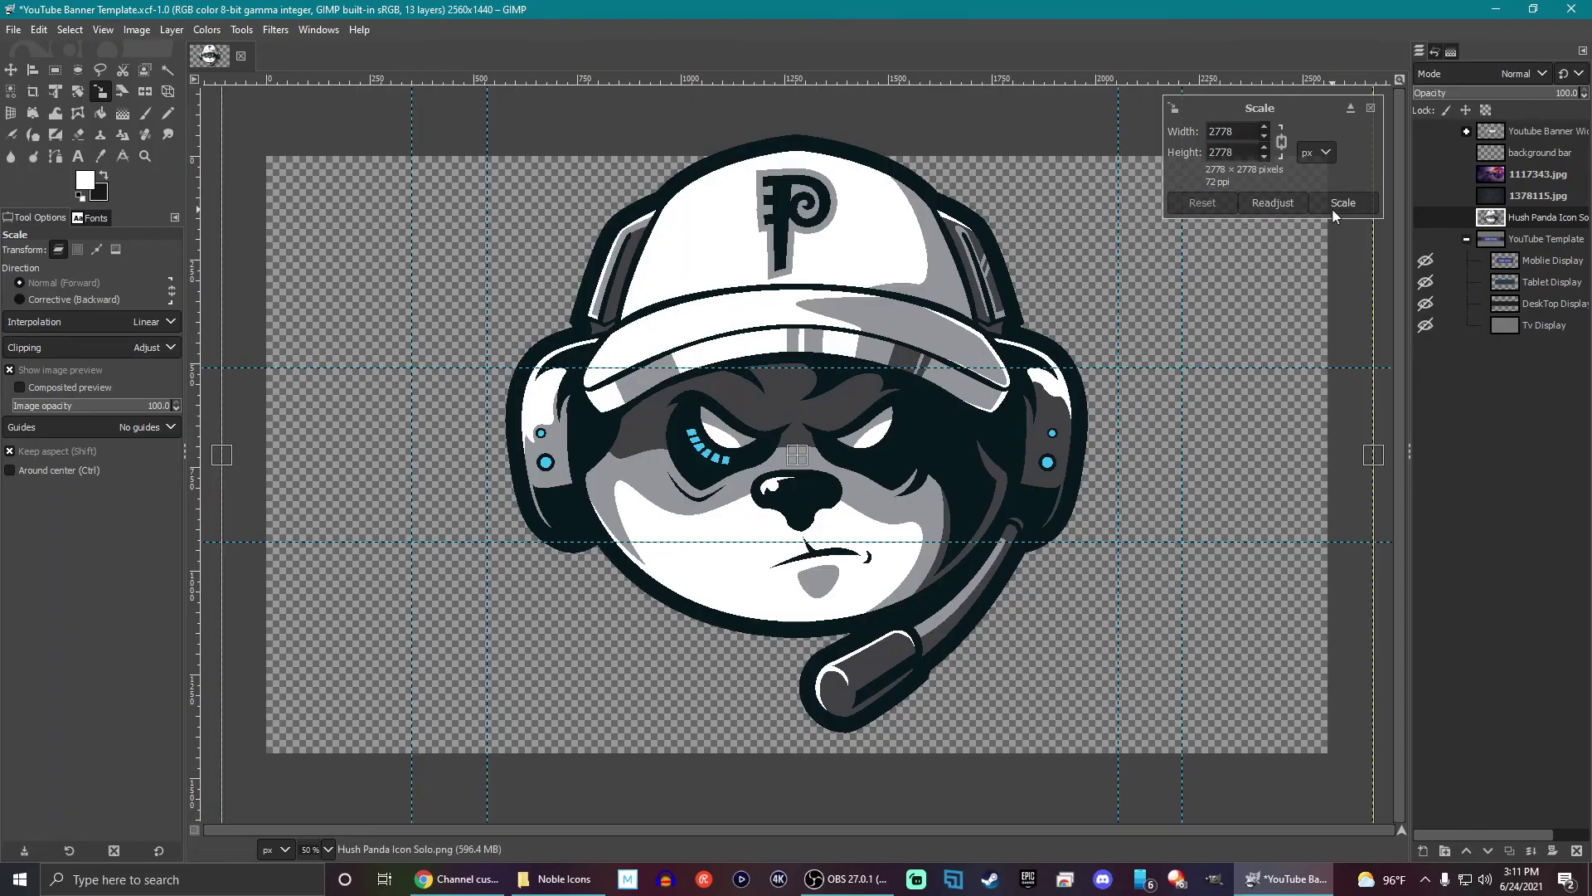
pyautogui.click(1371, 109)
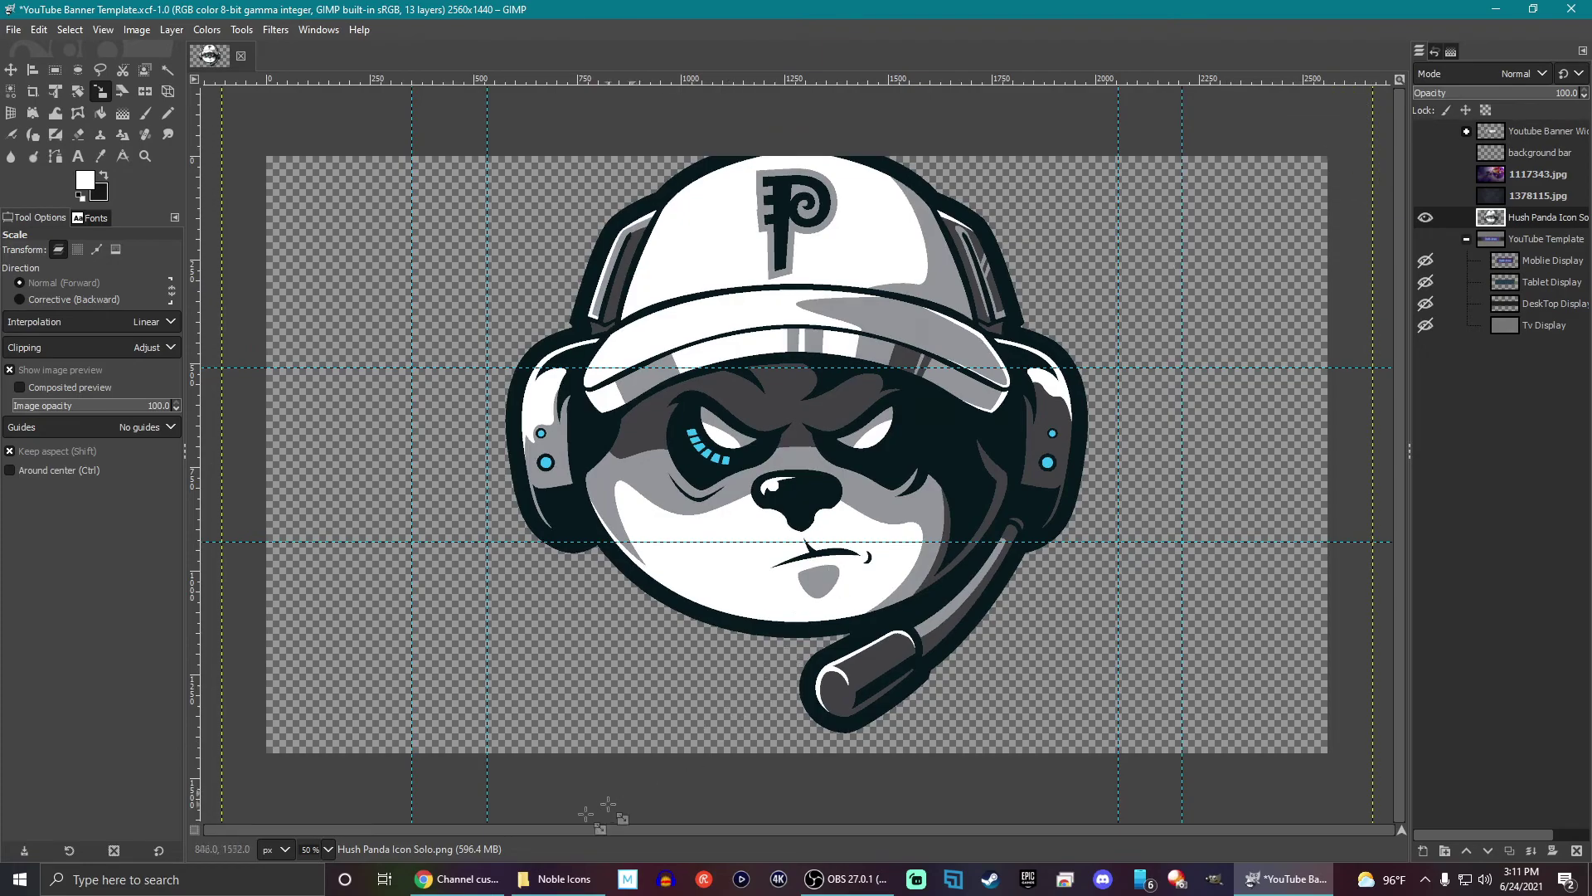
pyautogui.click(528, 881)
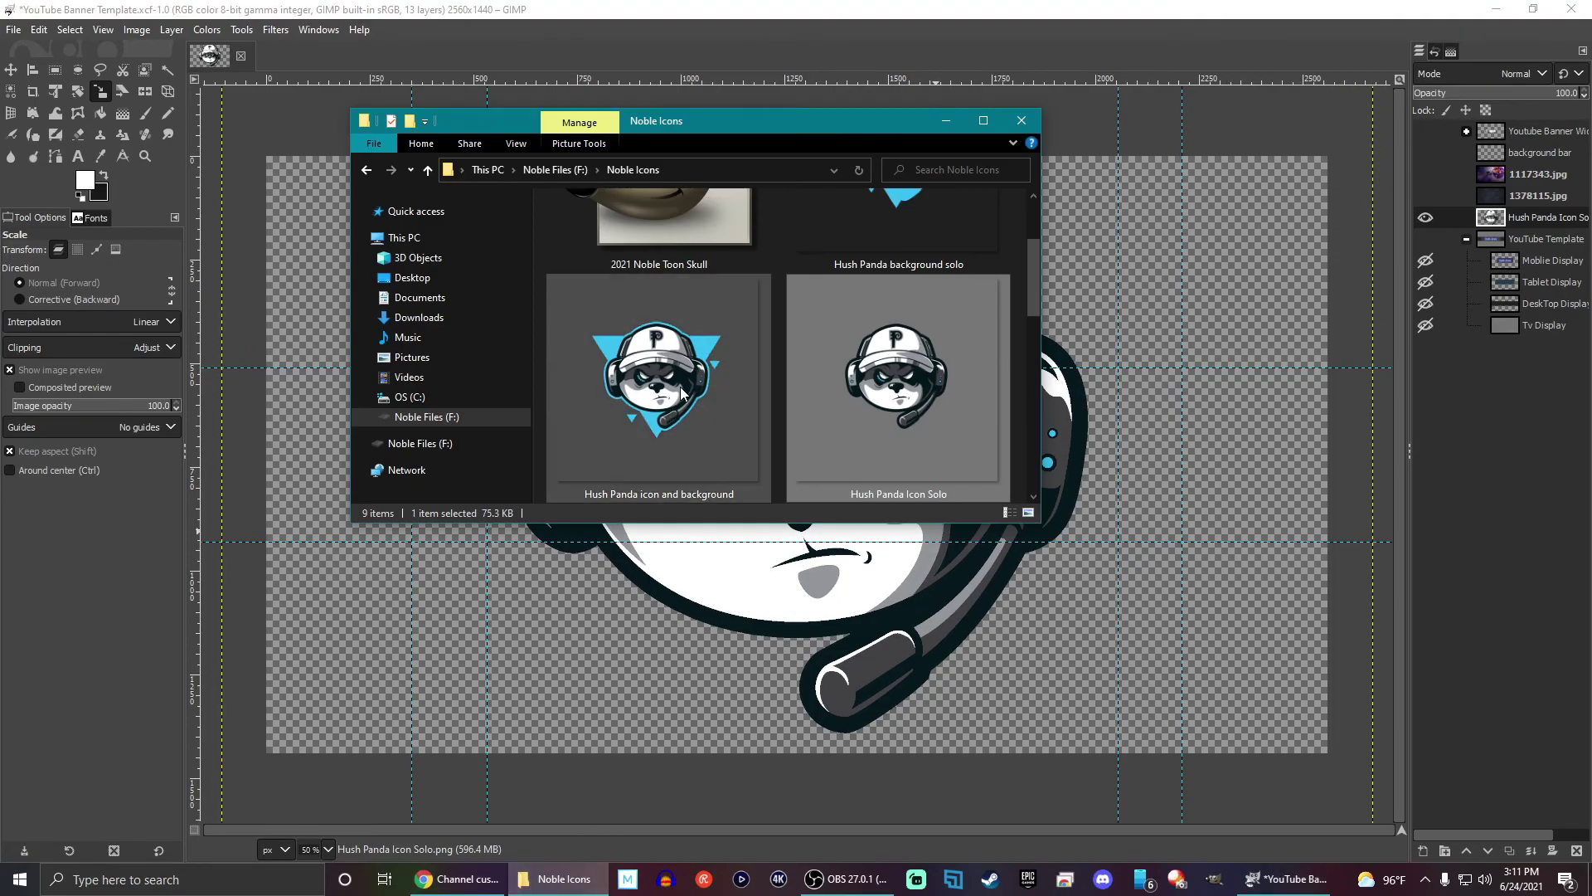
pyautogui.click(875, 247)
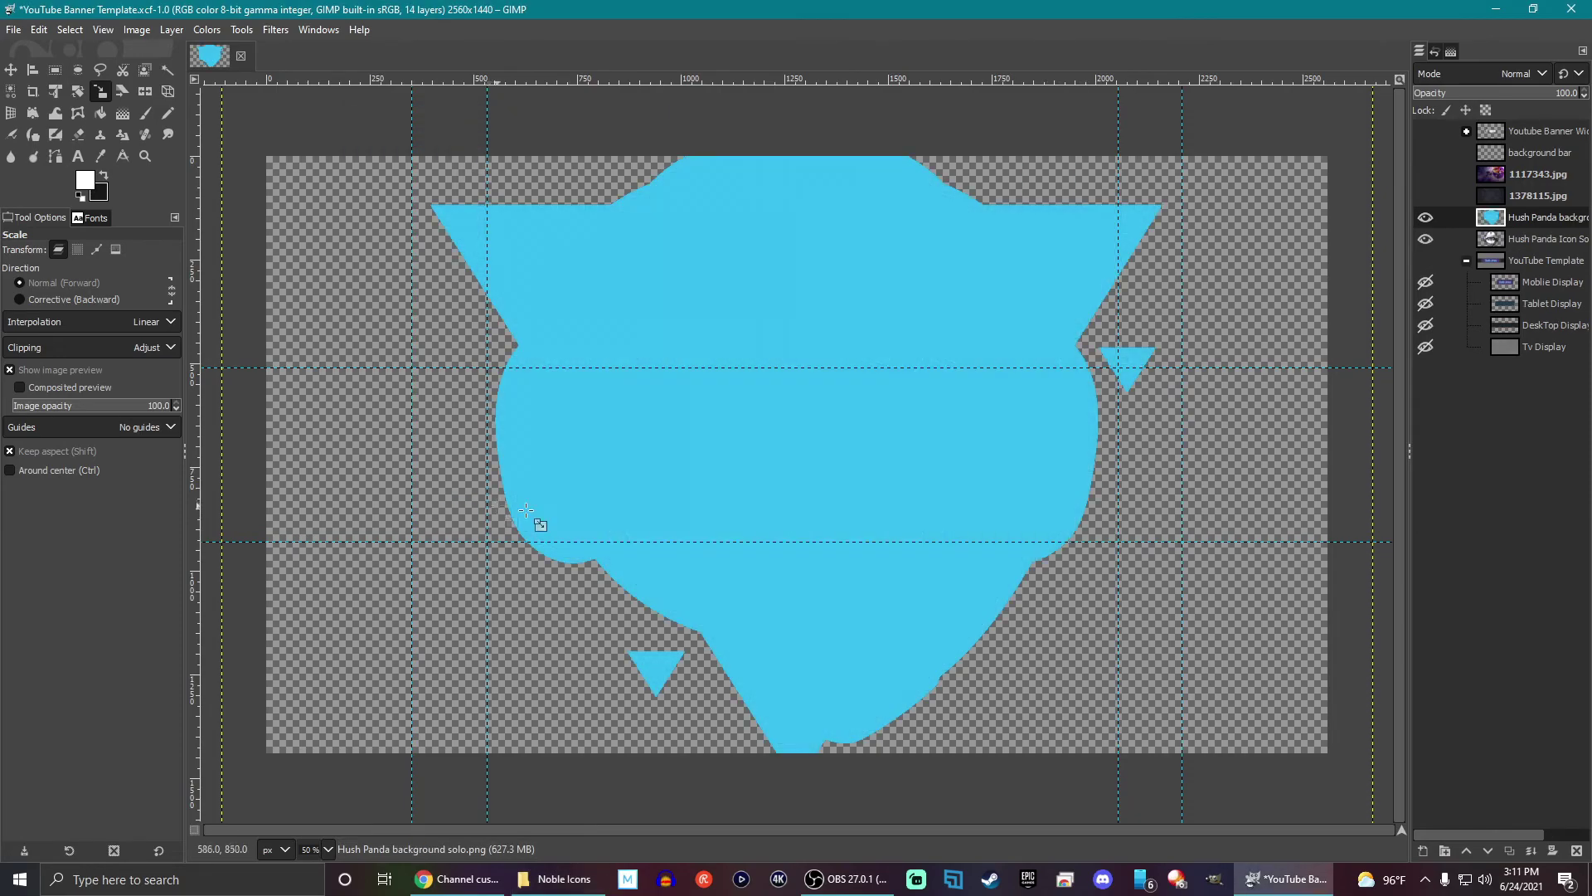
pyautogui.moveTo(1518, 224); pyautogui.dragTo(1518, 249)
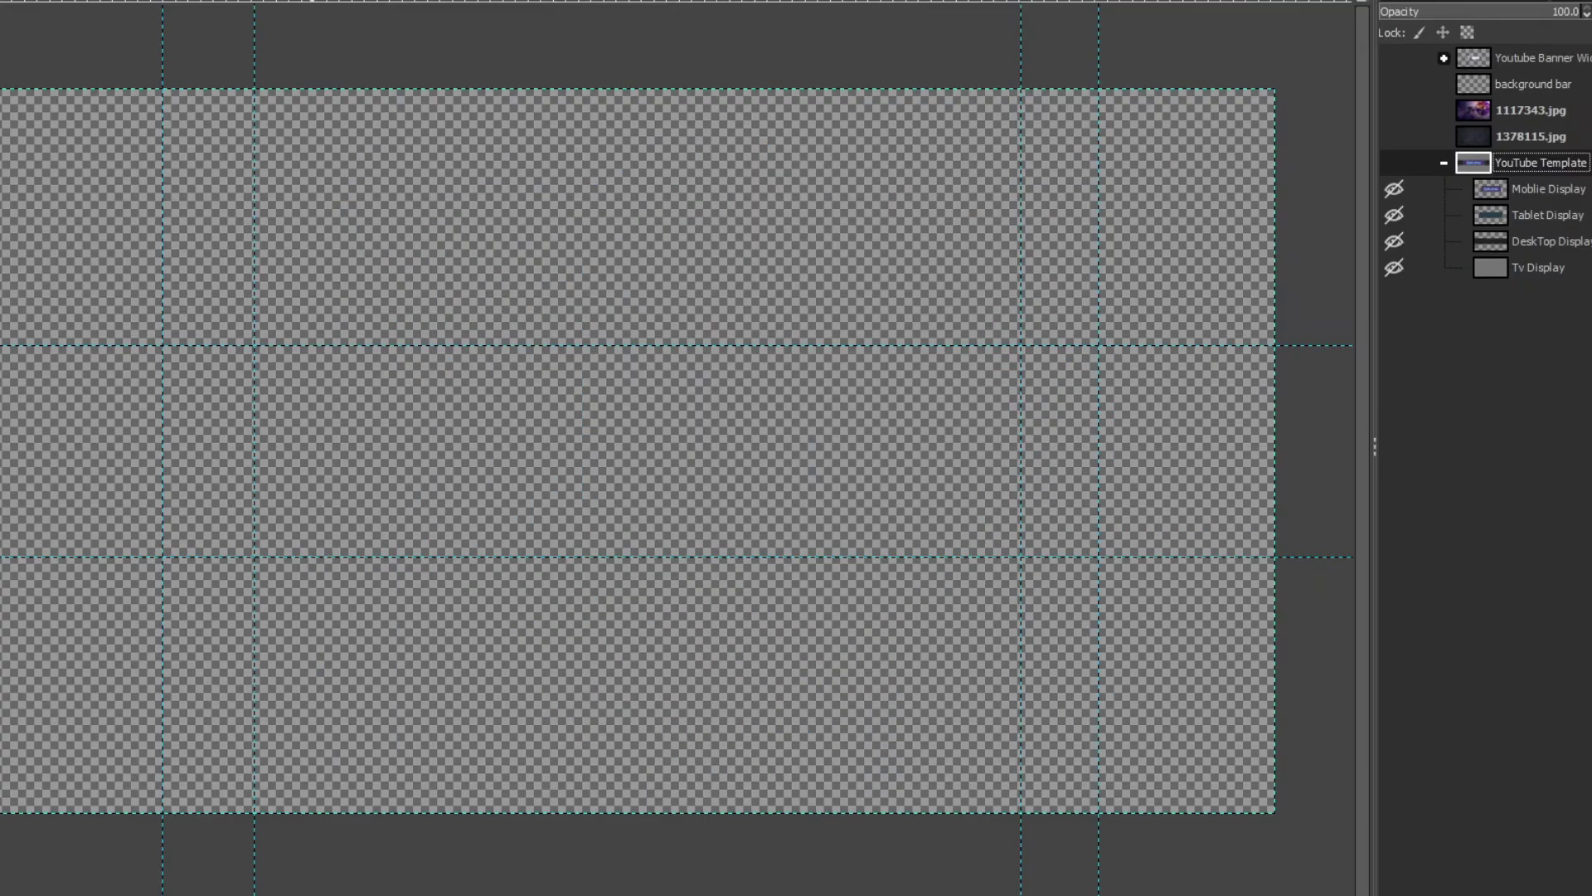
# Step: Add the Hush Panda icon-and-background image as a layer, then delete that layer
pyautogui.hotkey('alt', 'Tab')
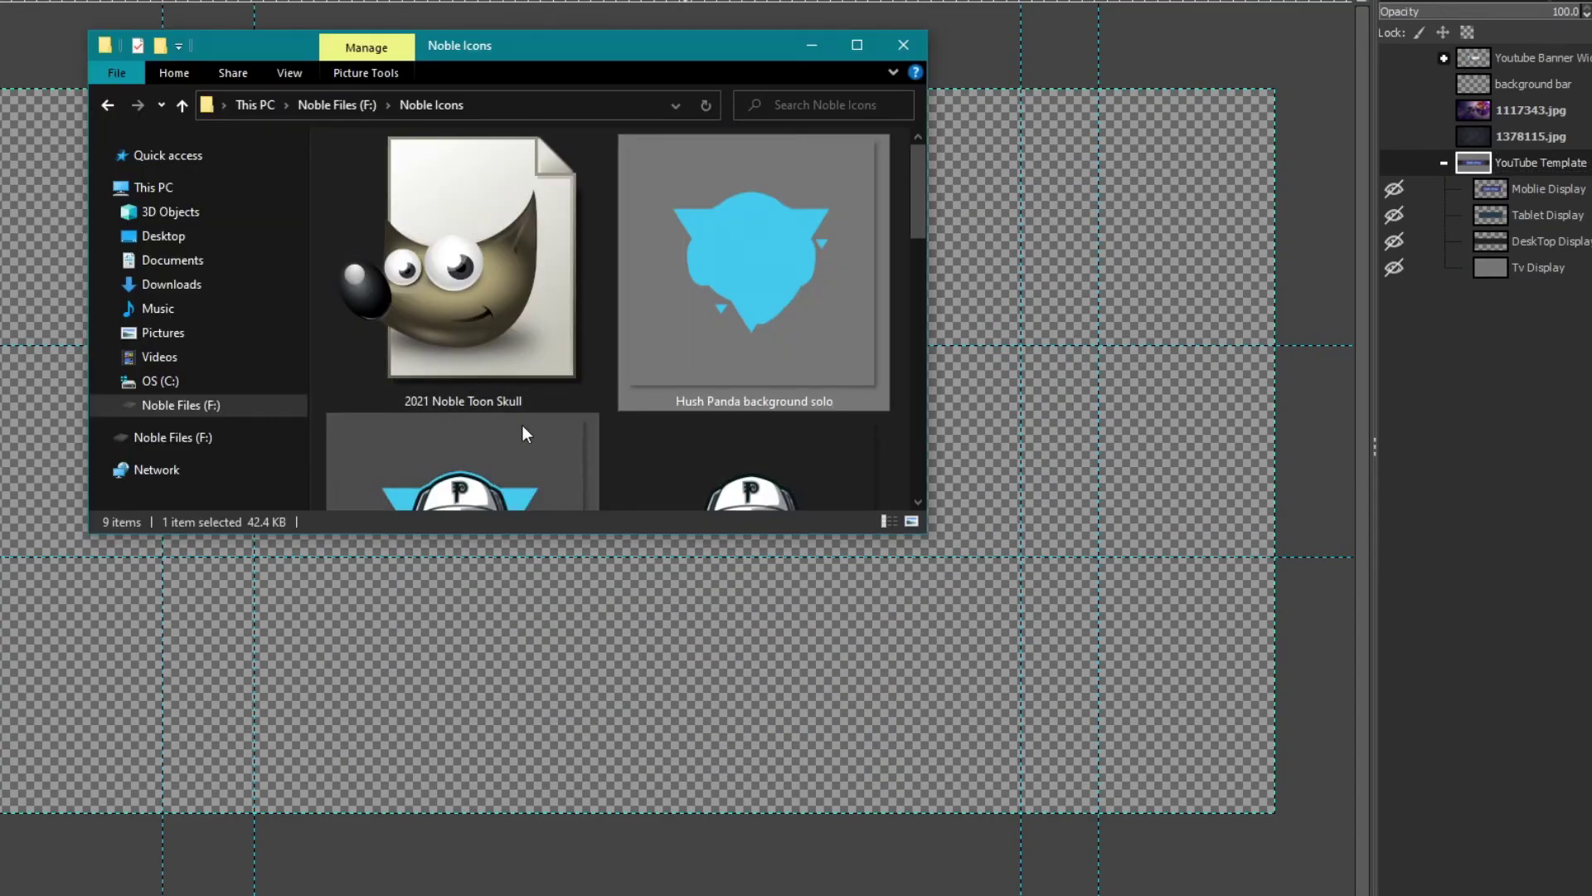
pyautogui.scroll(-2, 521, 425)
pyautogui.click(463, 408)
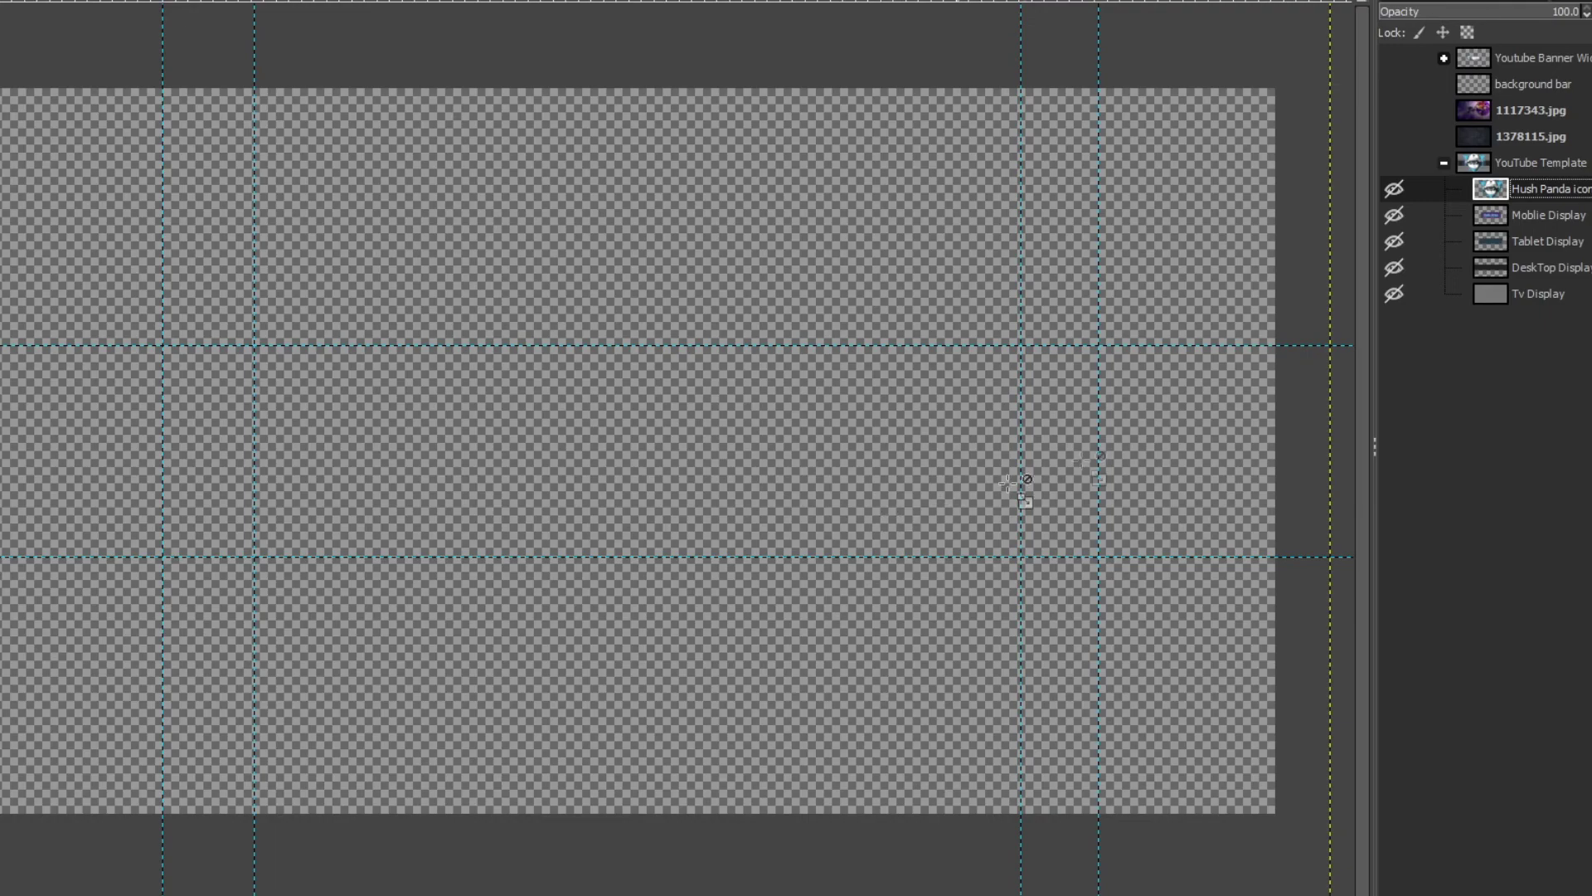
pyautogui.moveTo(1510, 170); pyautogui.dragTo(1503, 162)
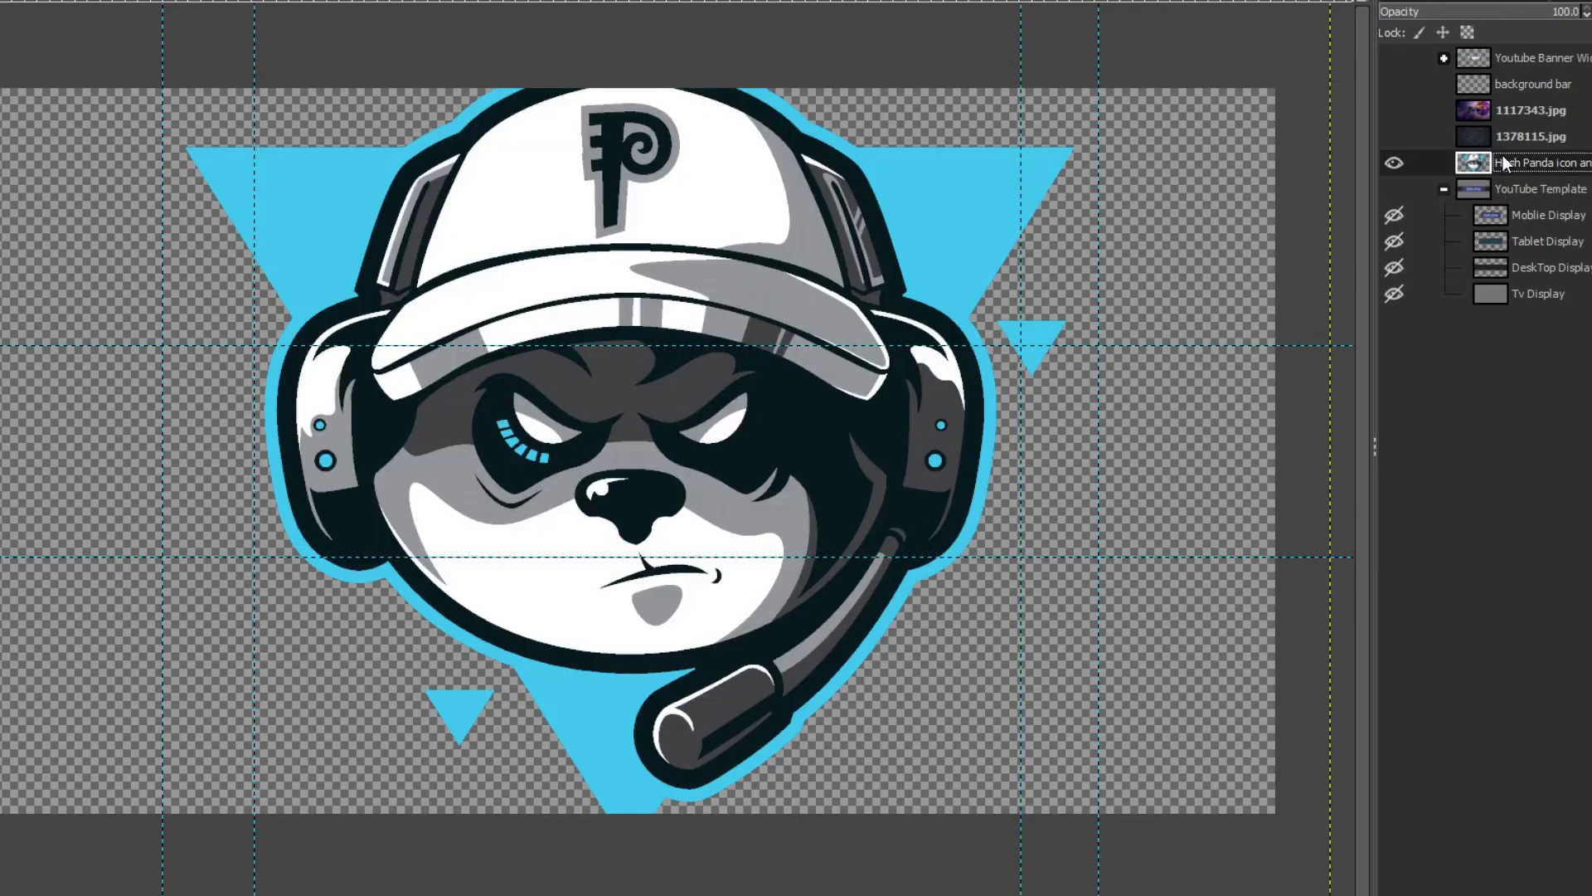
pyautogui.rightClick(1496, 165)
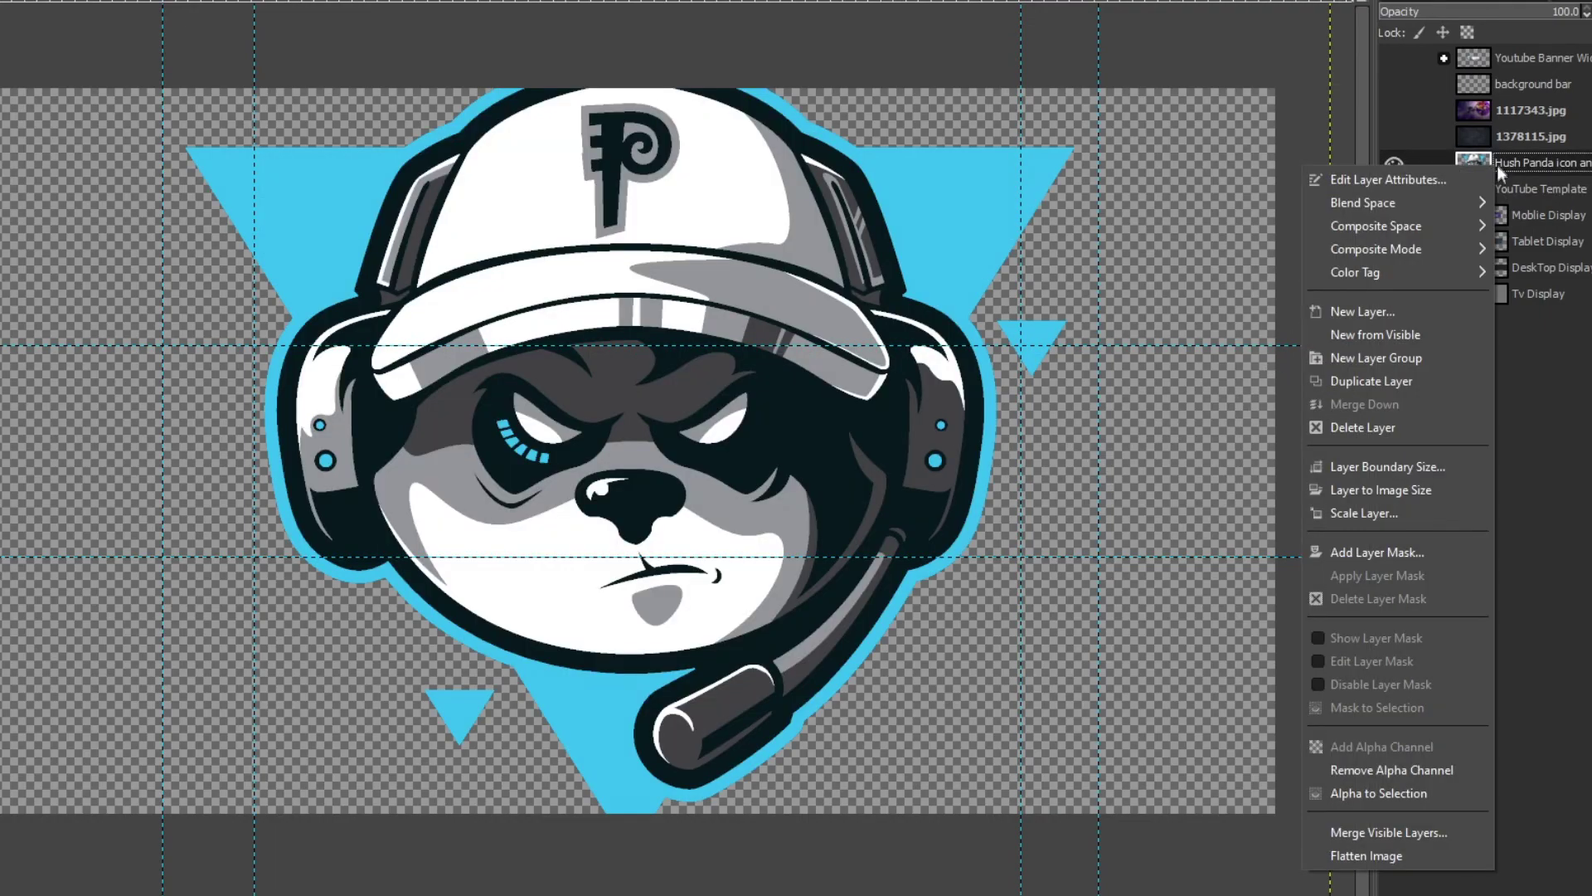
pyautogui.click(1352, 426)
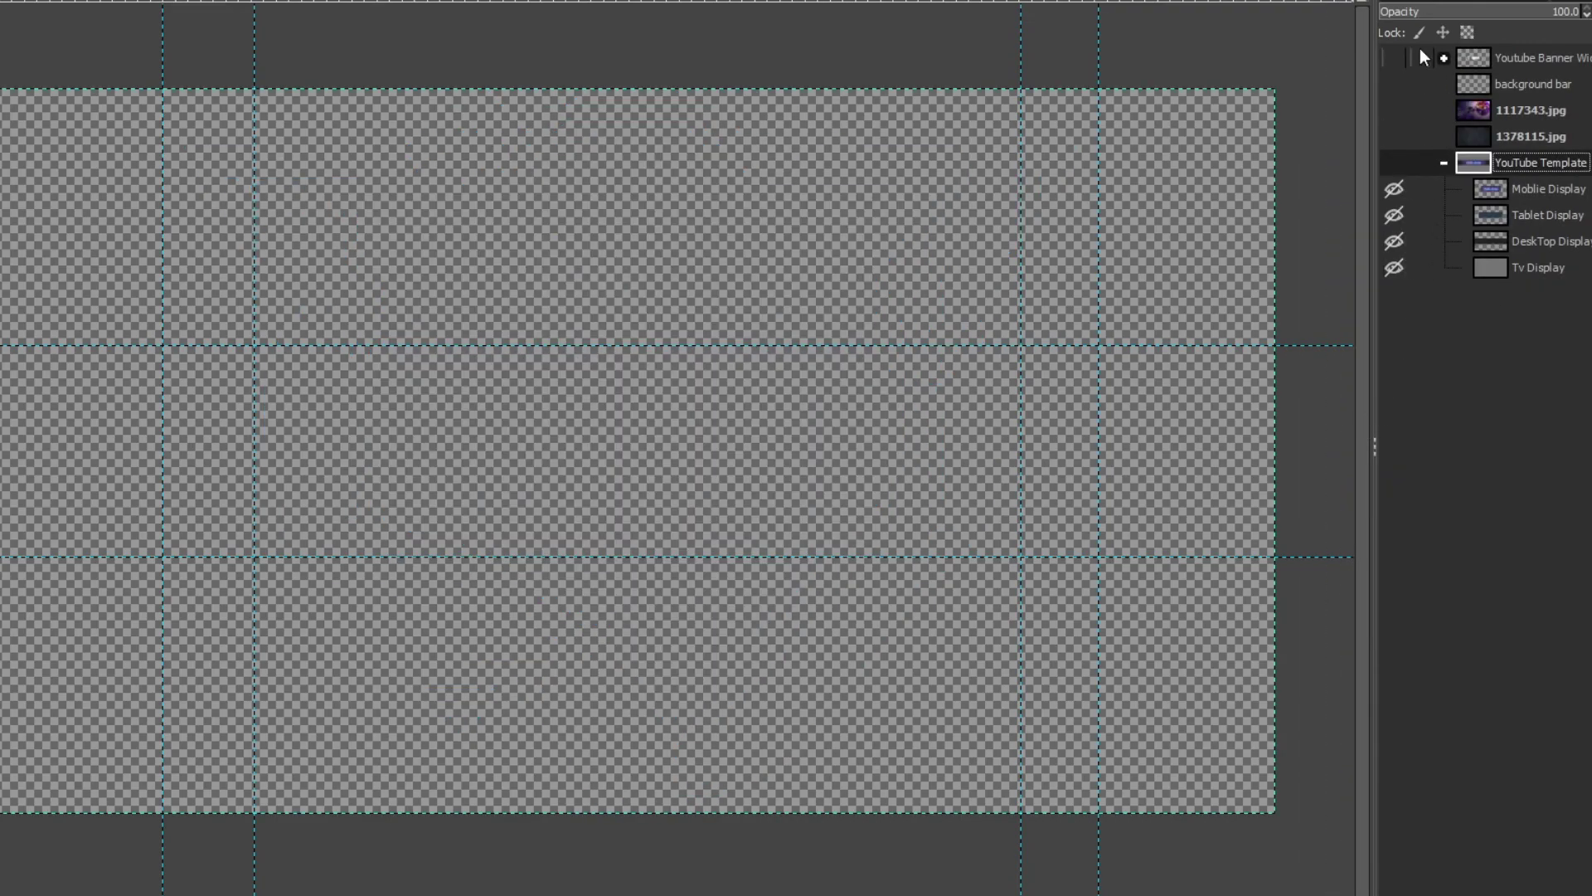
# Step: Show and expand the Youtube Banner group, checking the HUSH text and SHUT UP AND GAME! tagline layers
pyautogui.click(1397, 59)
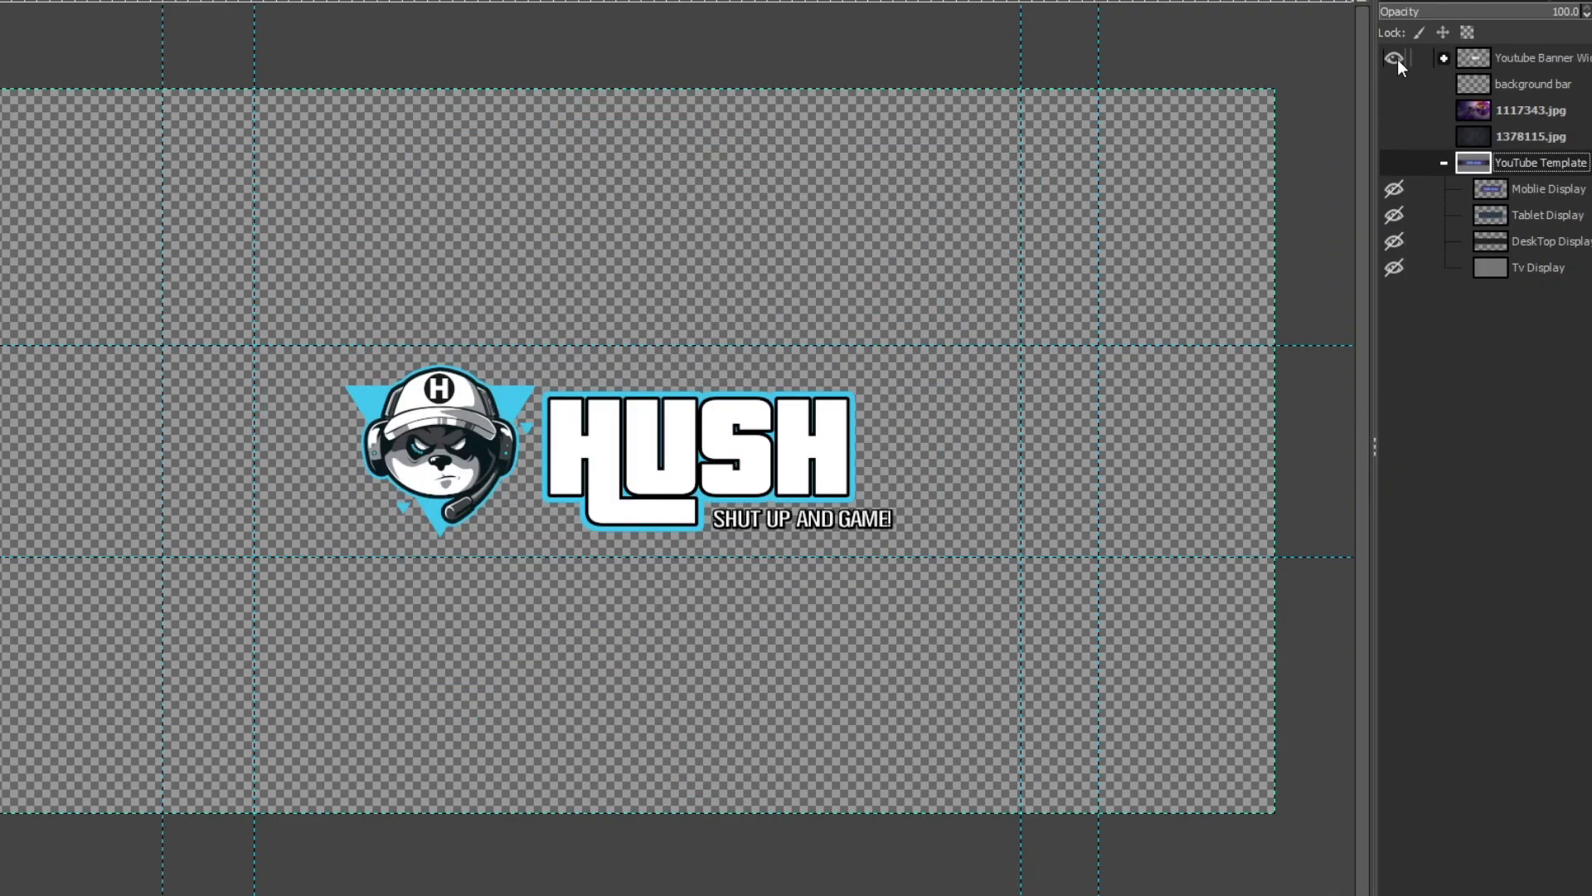
pyautogui.click(1444, 58)
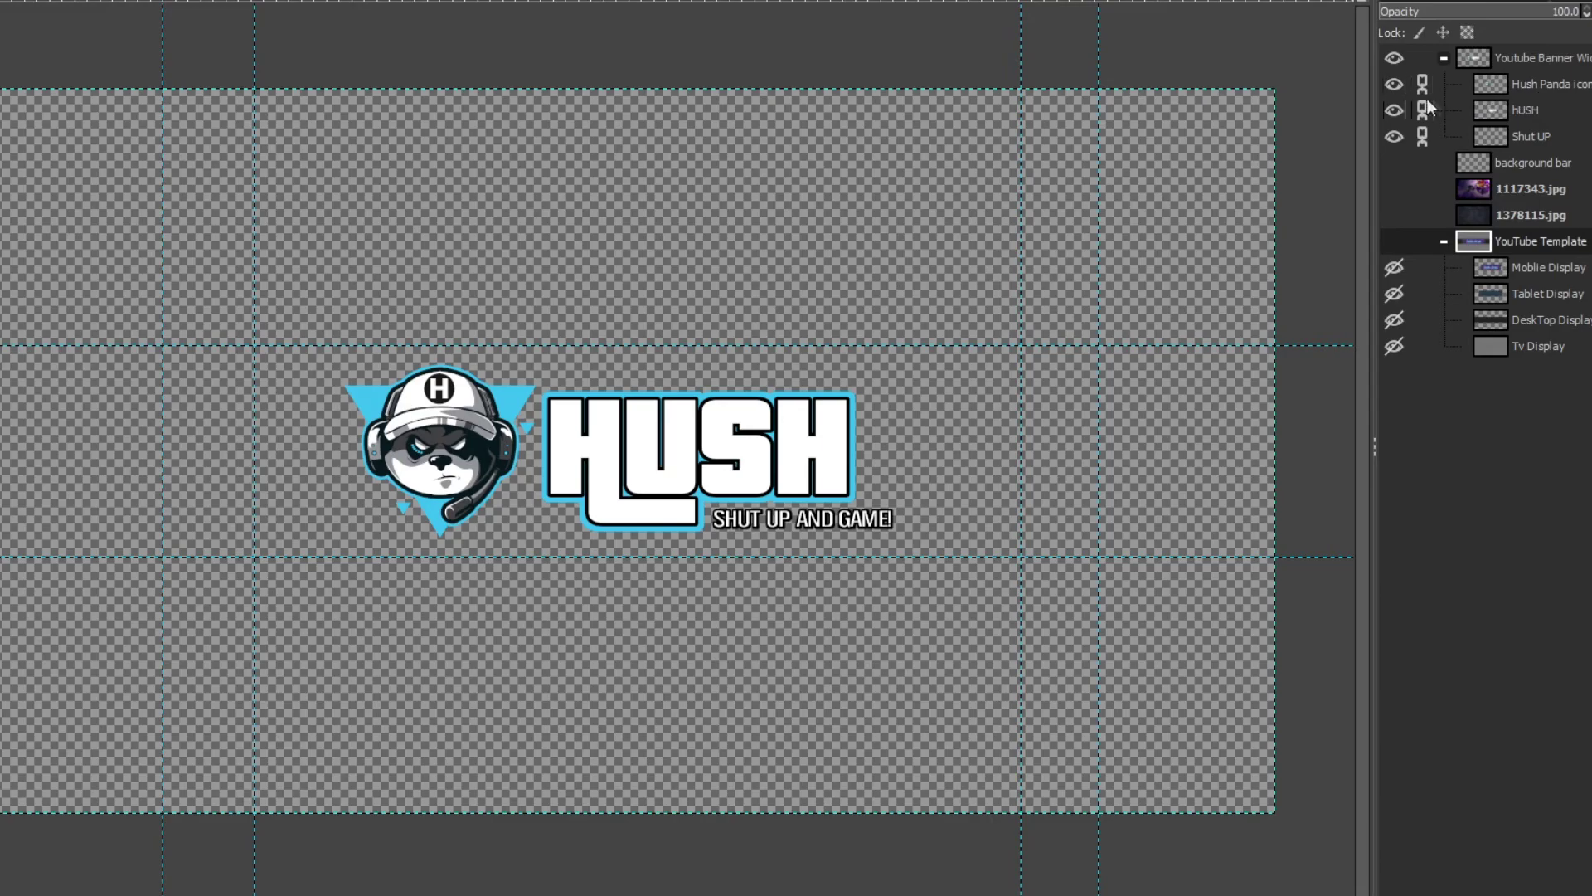
pyautogui.click(1394, 110)
pyautogui.click(1394, 110)
pyautogui.click(1394, 136)
pyautogui.click(1393, 137)
pyautogui.click(1395, 59)
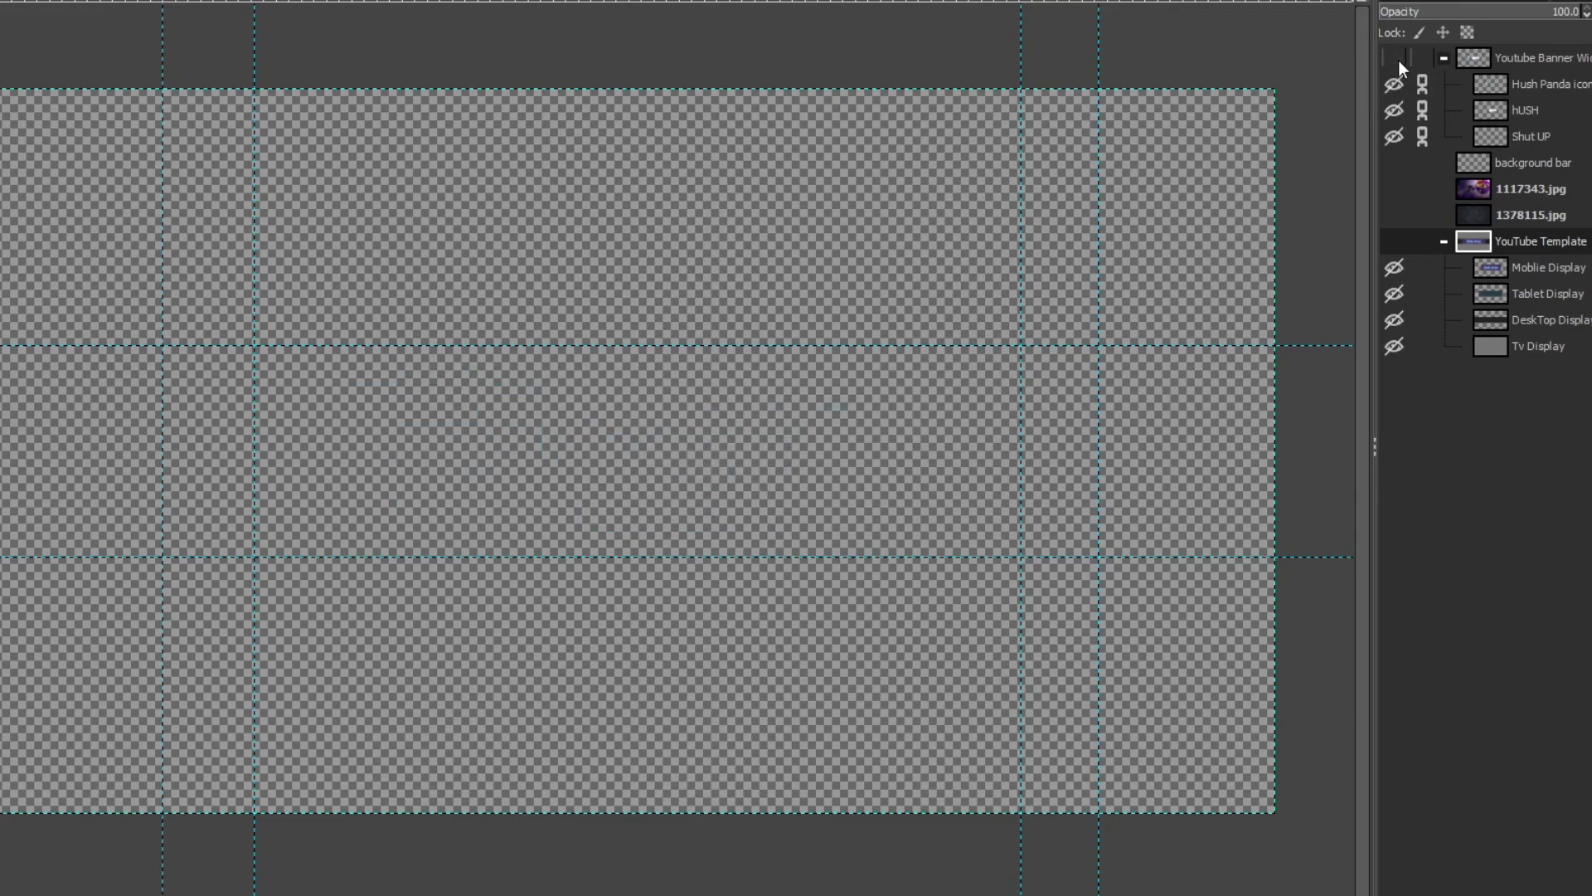
pyautogui.click(1395, 59)
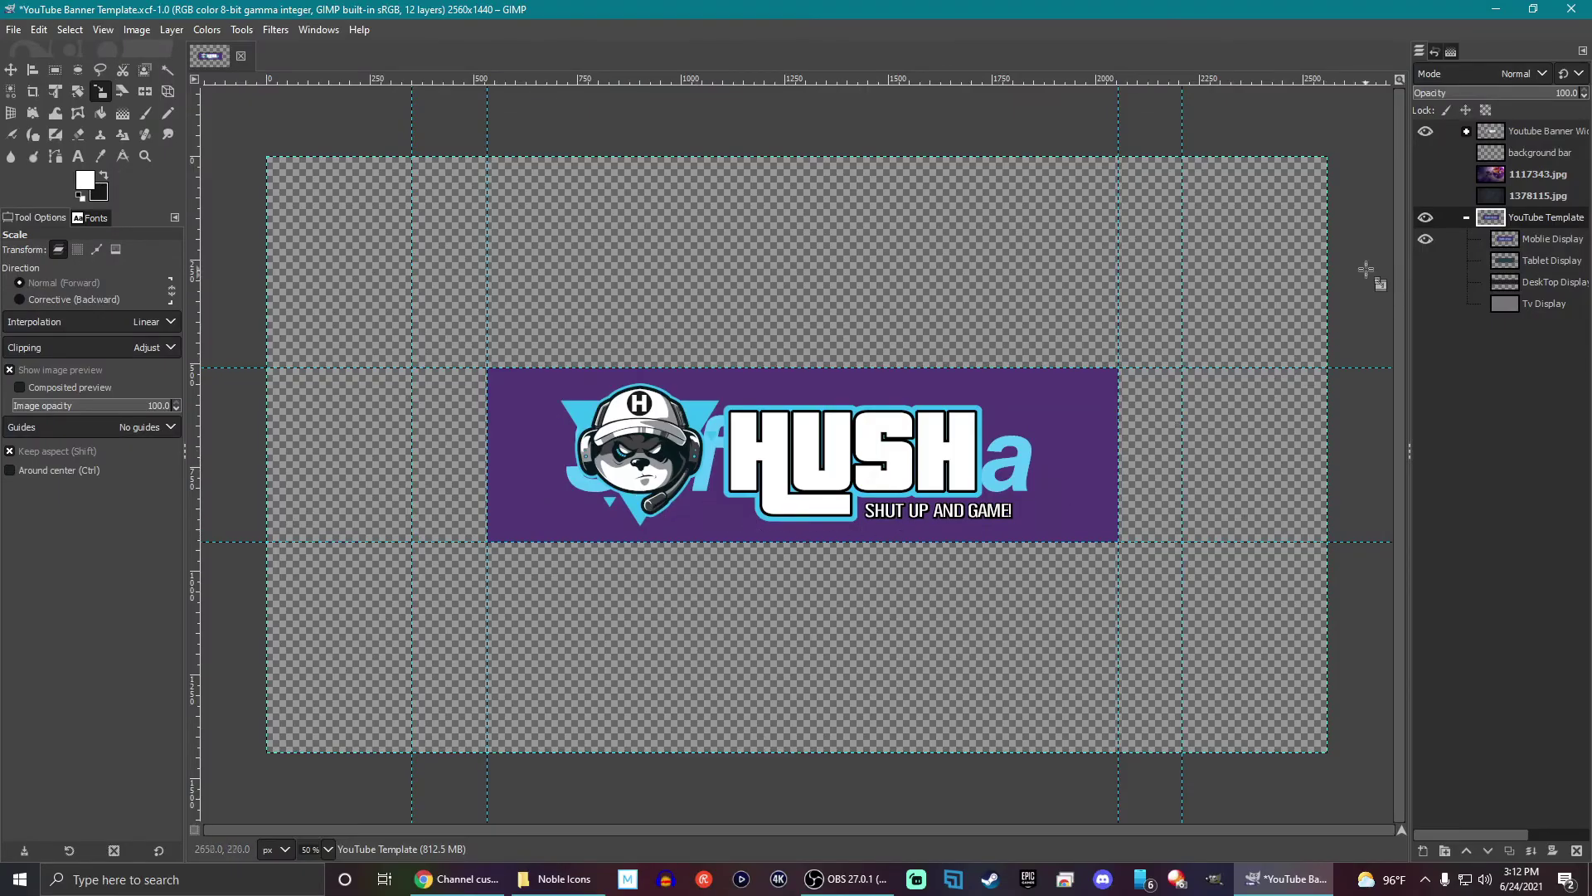
# Step: Hide the Mobile Display and Tv Display overlays in the YouTube Template group
pyautogui.click(1425, 239)
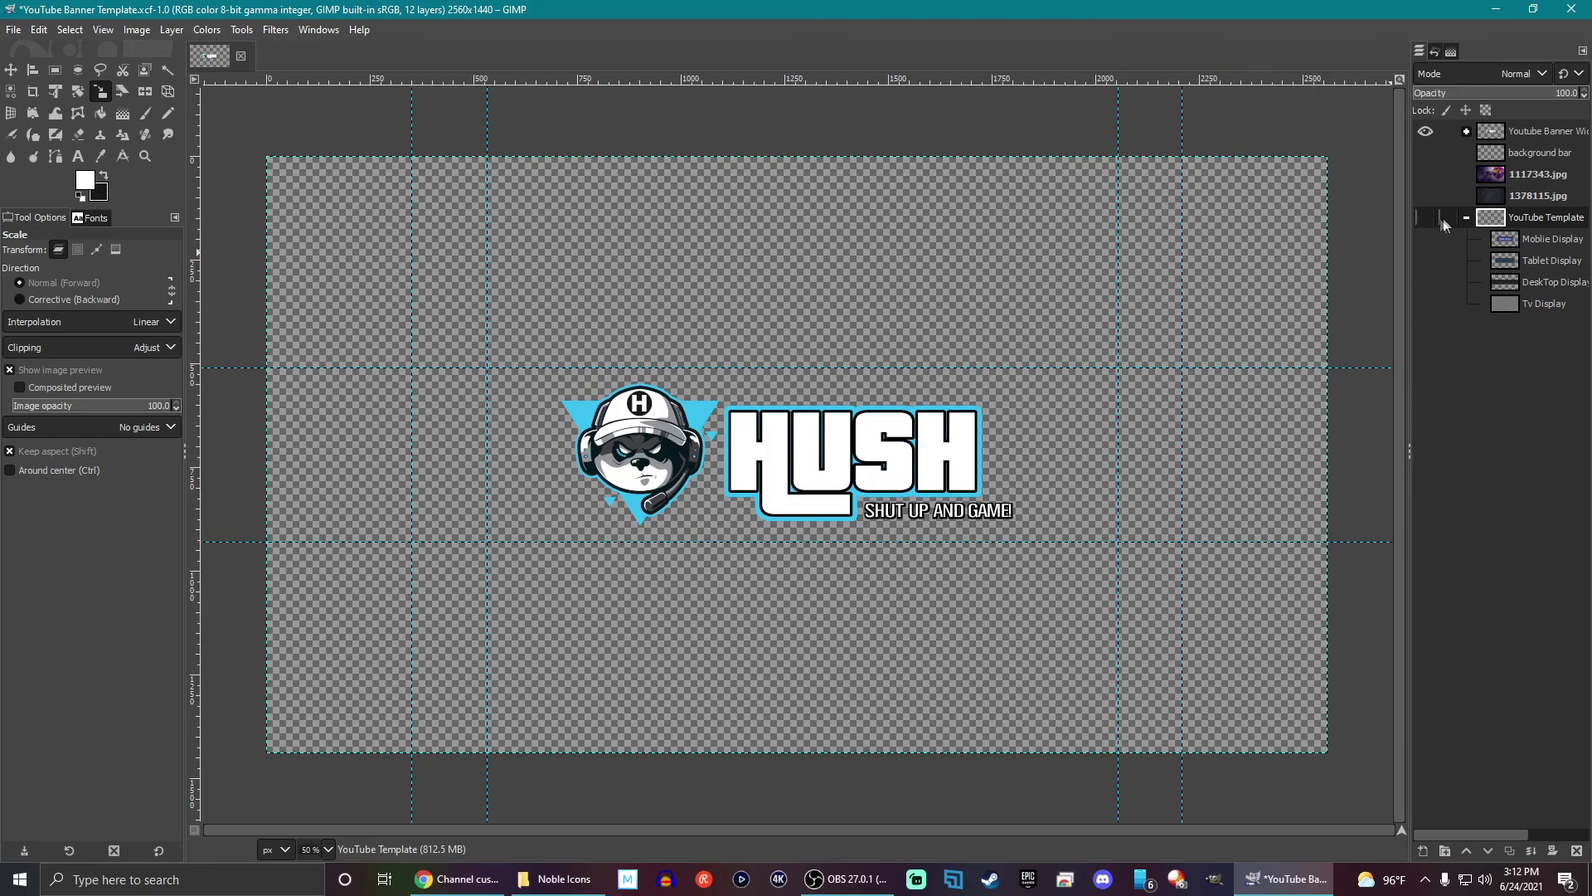
pyautogui.click(1467, 218)
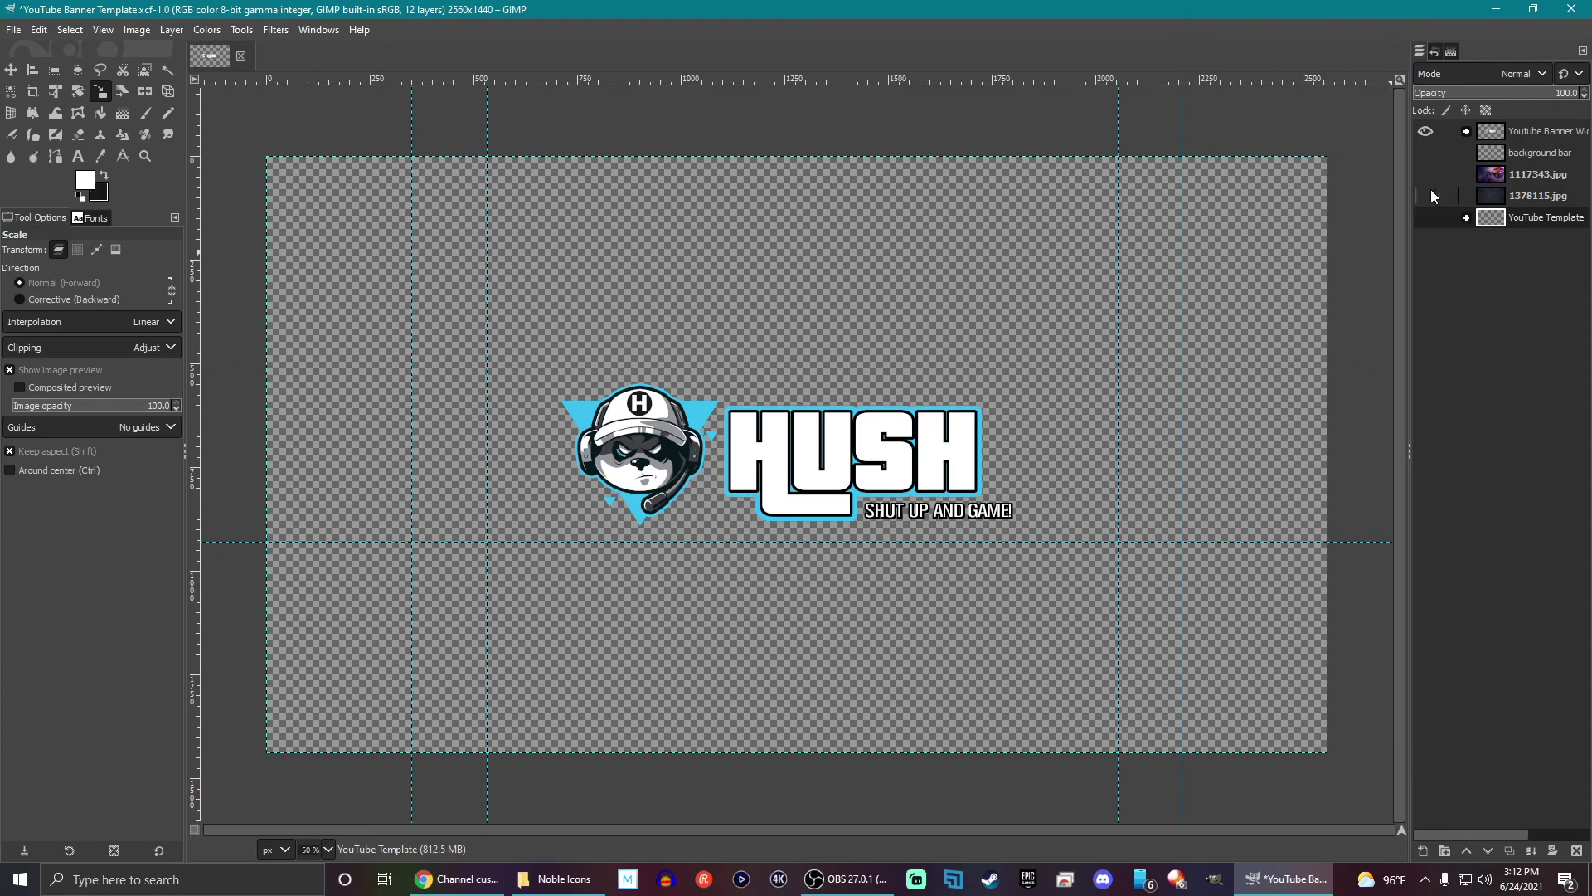
pyautogui.click(1466, 218)
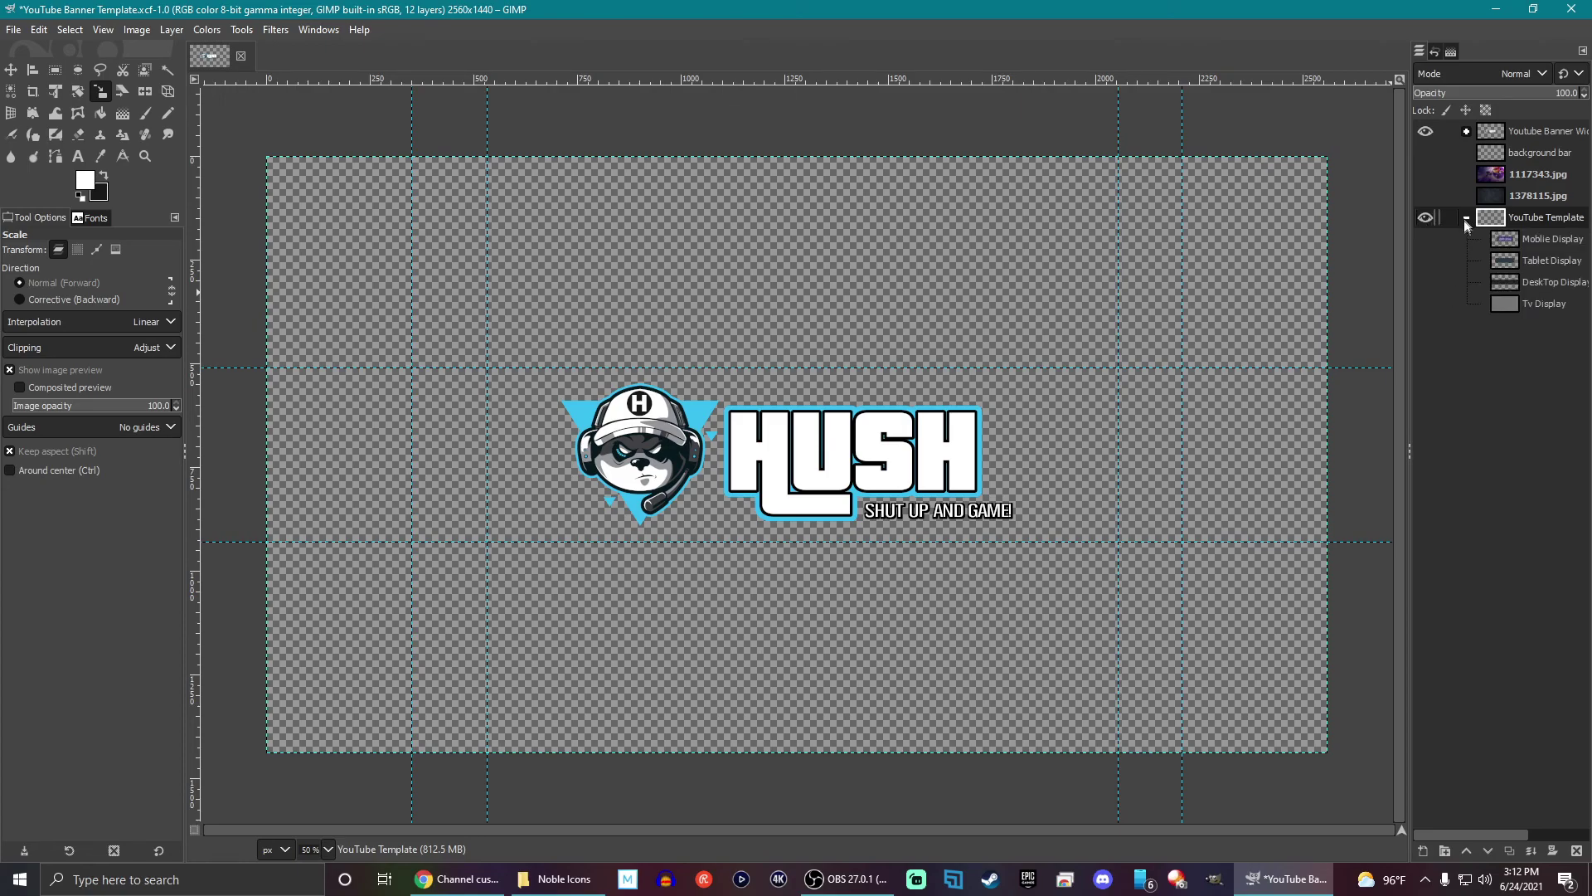
pyautogui.click(1425, 304)
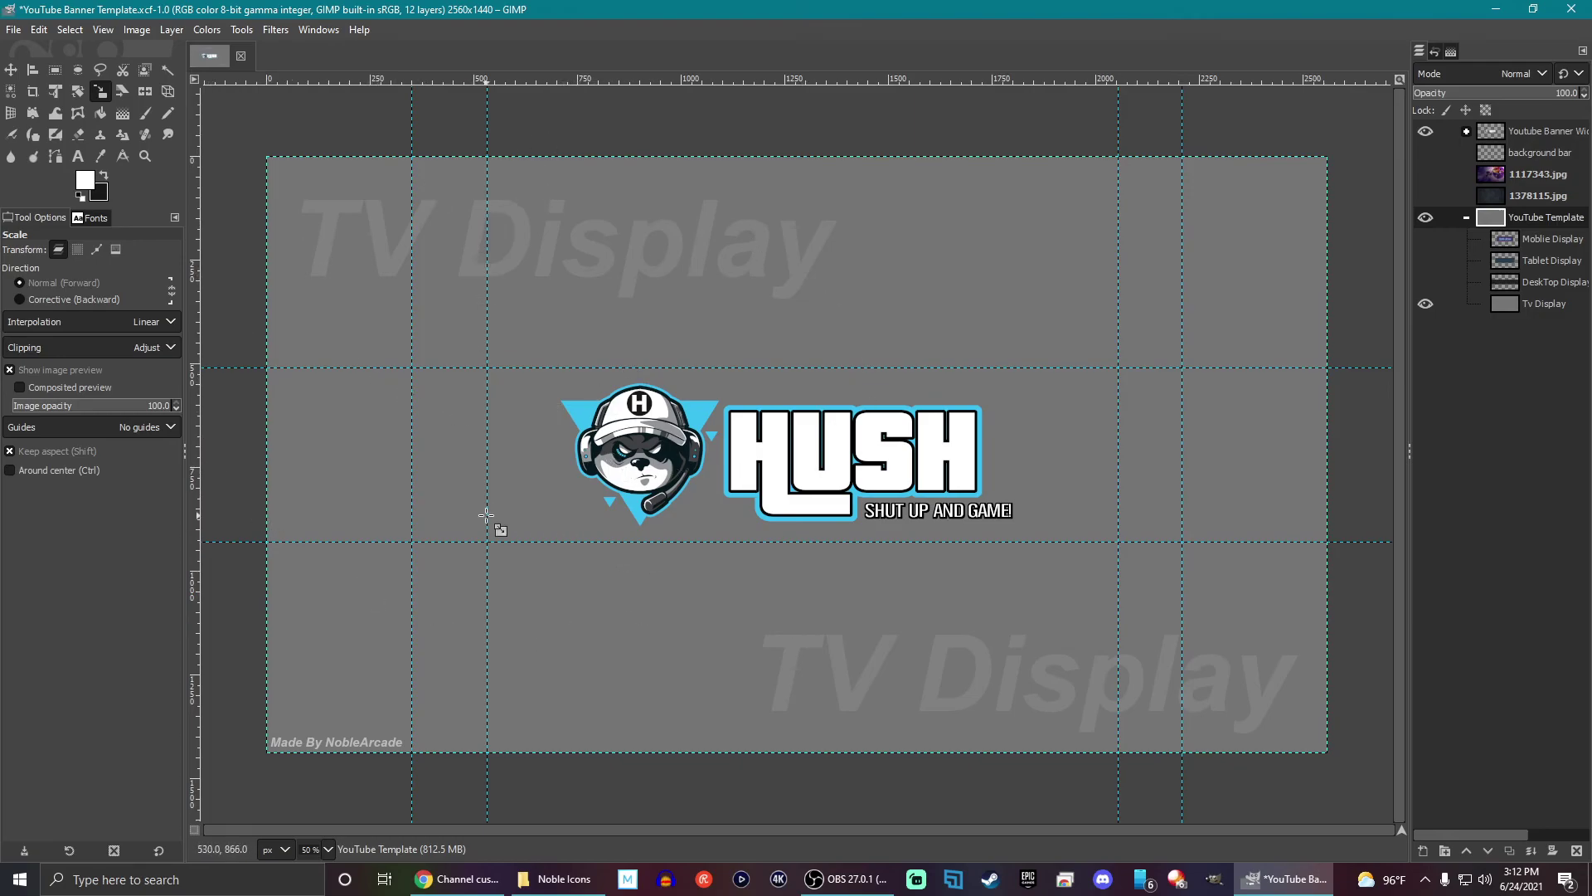
pyautogui.click(1426, 304)
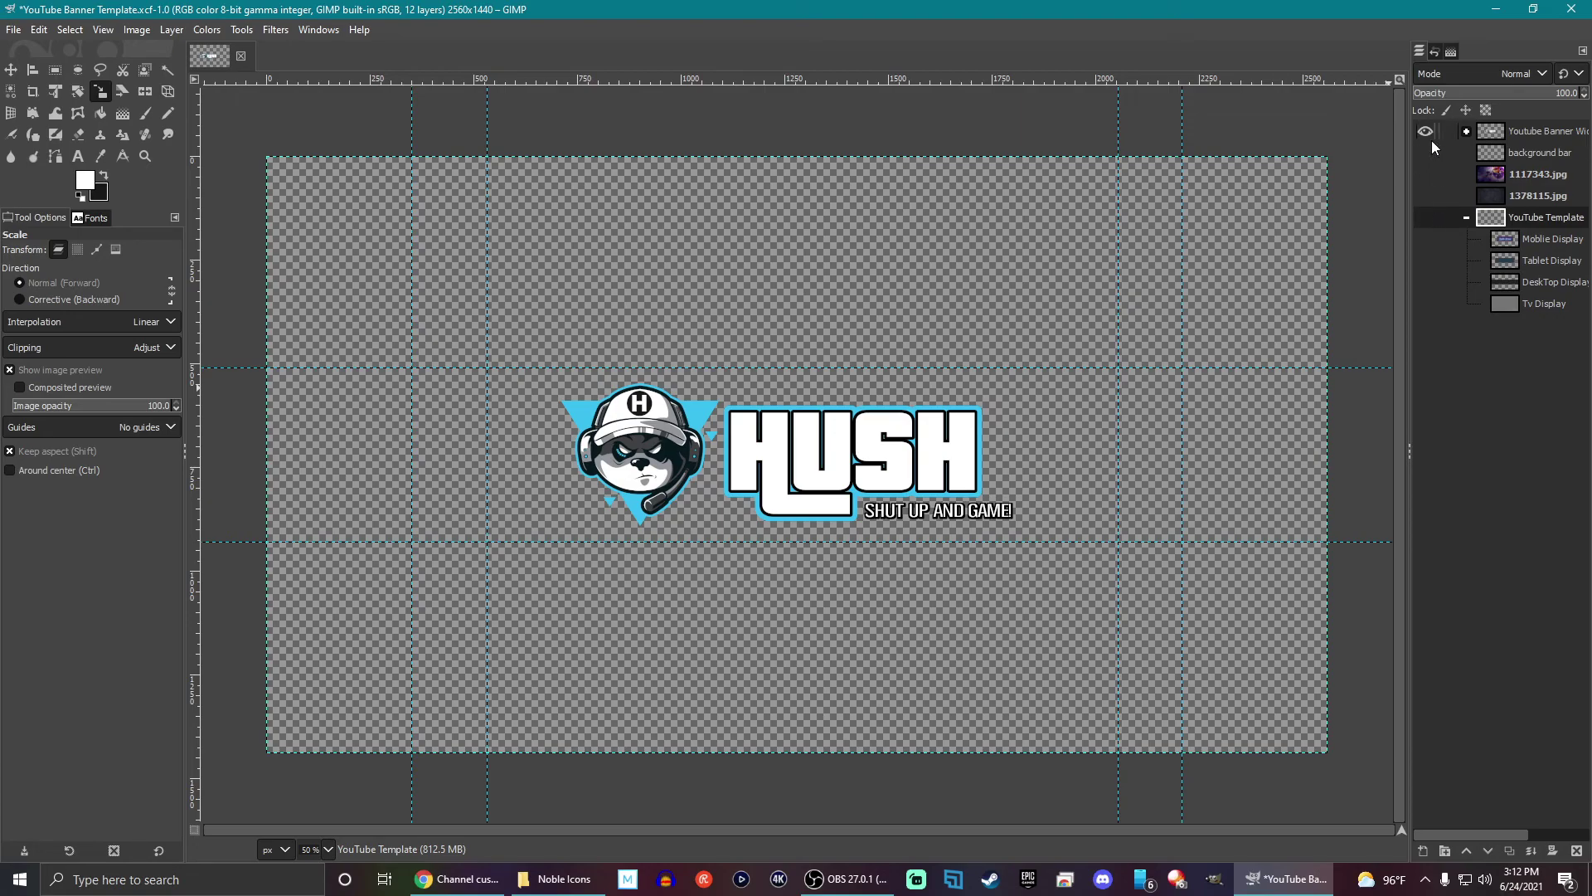
# Step: Show the dark patterned 1378115.jpg background layer behind the HUSH logo
pyautogui.click(1426, 195)
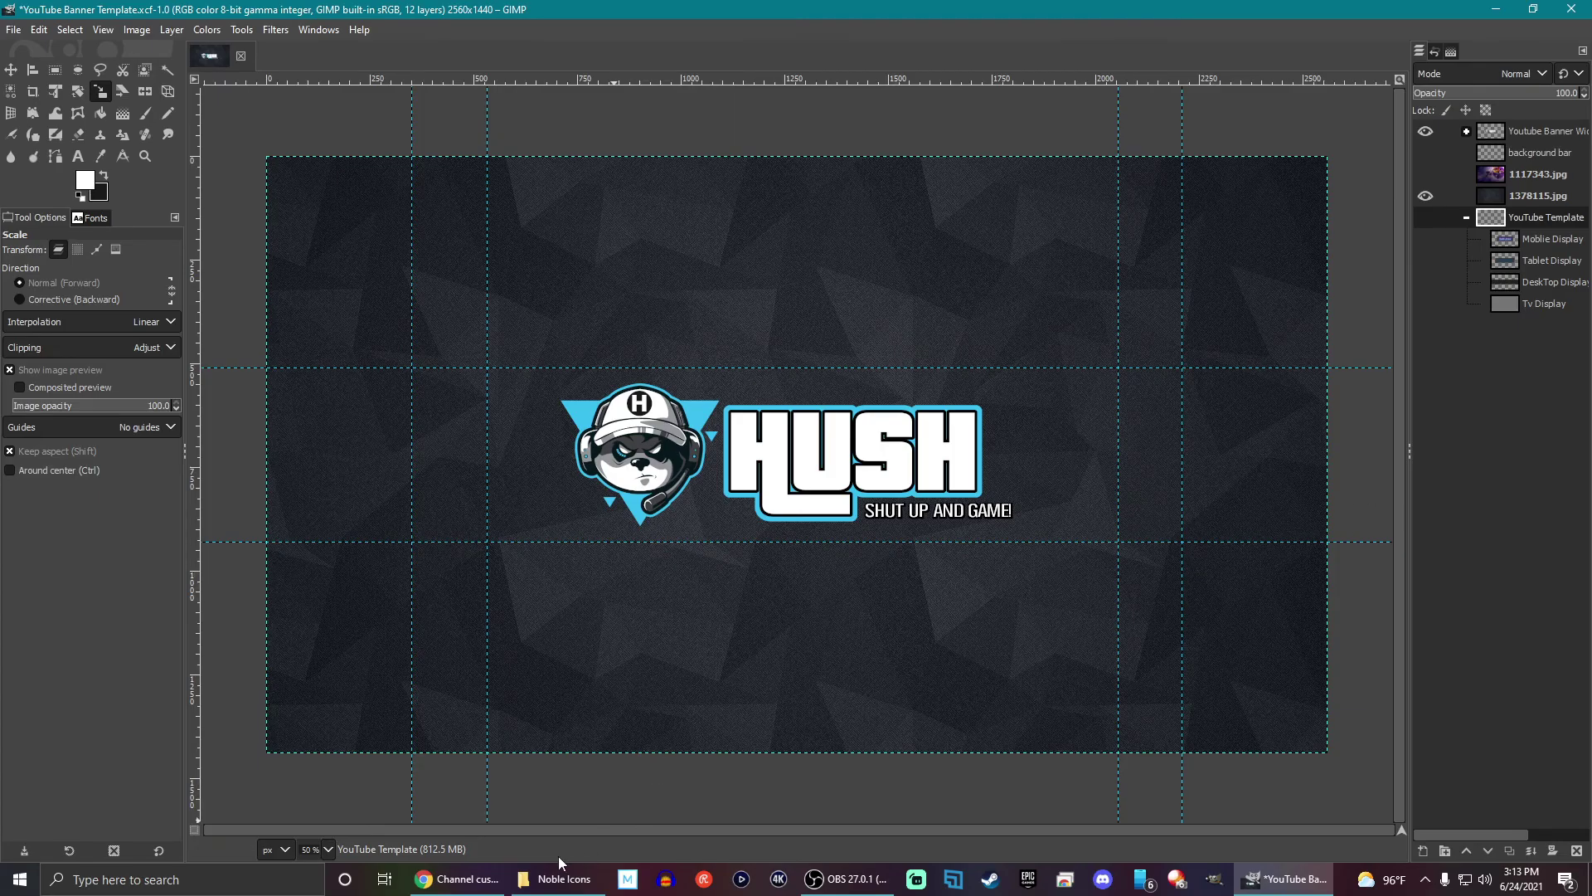
pyautogui.click(15, 31)
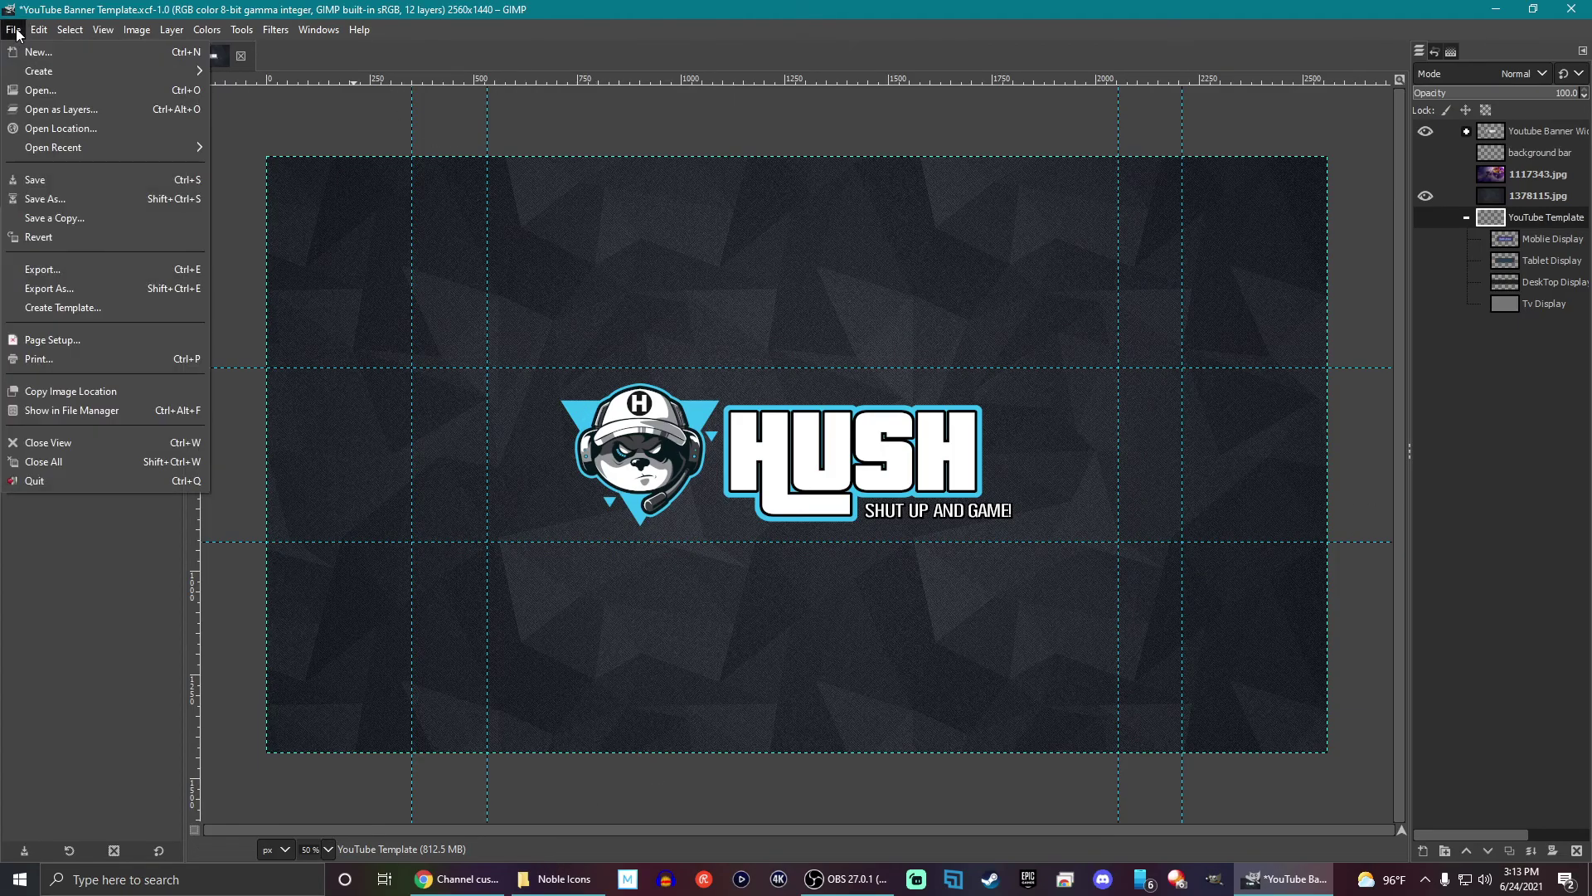
pyautogui.click(62, 294)
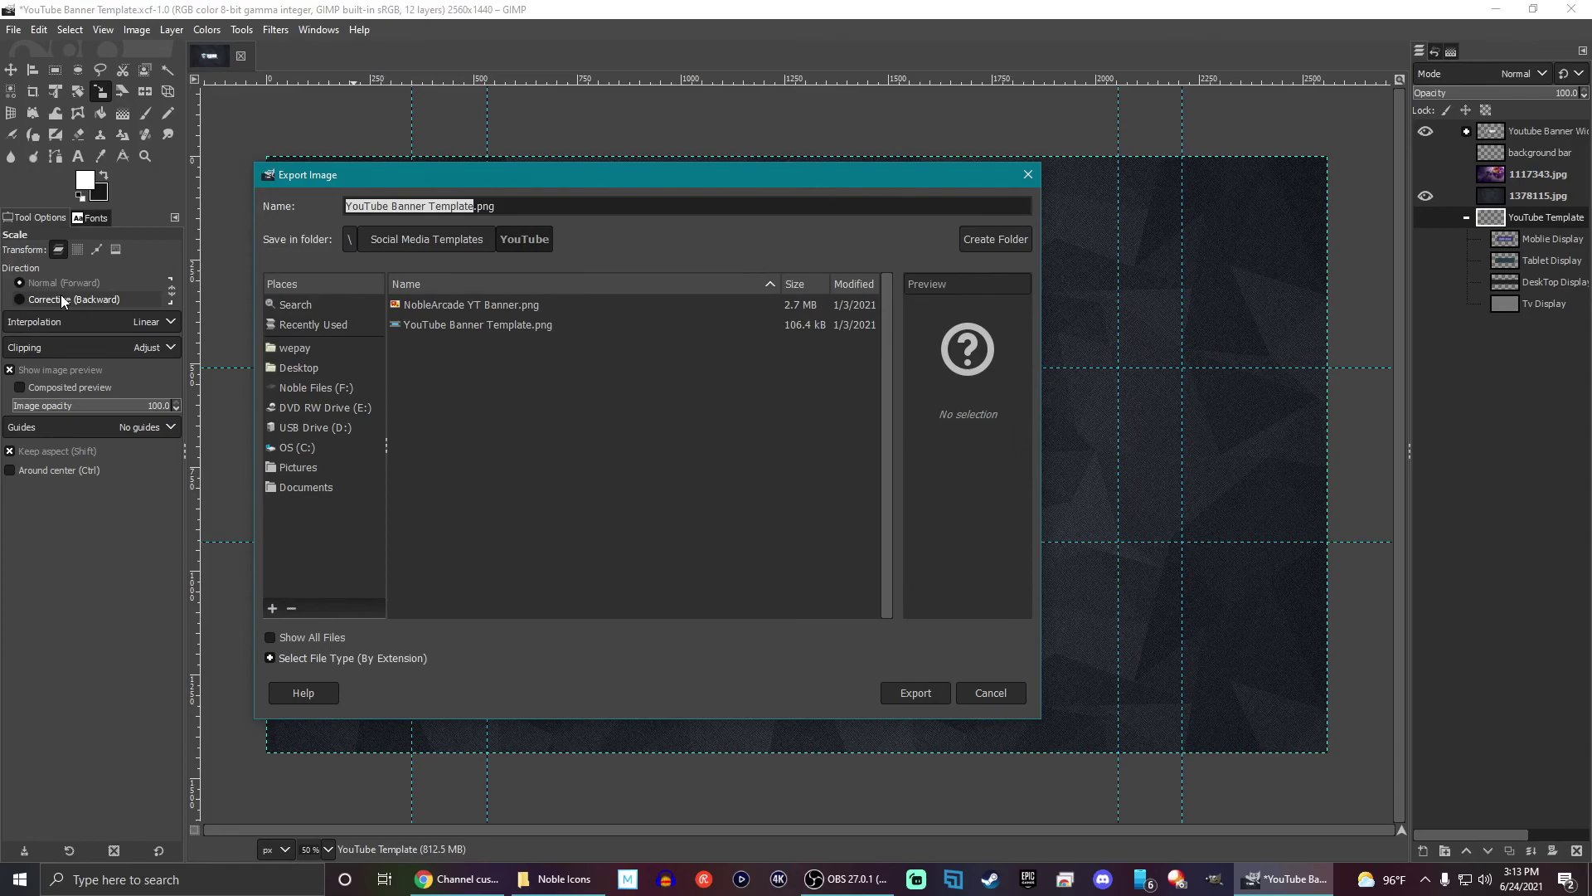
pyautogui.press('Escape')
# Step: Export the banner as Hush Simple Banner.jpg at JPEG quality 95
pyautogui.click(13, 30)
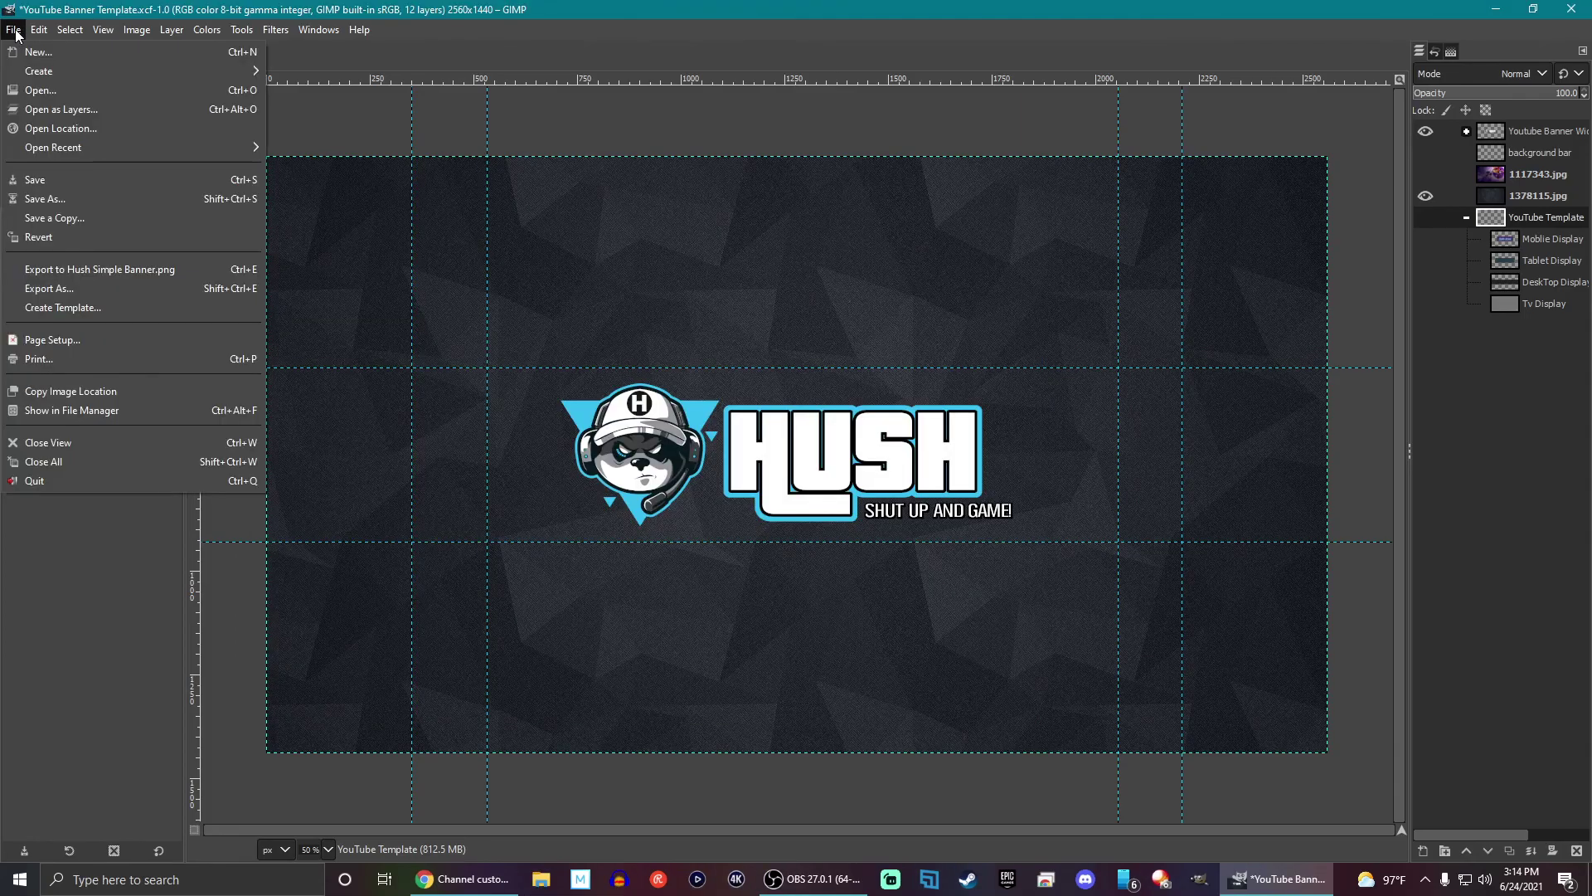
pyautogui.click(73, 290)
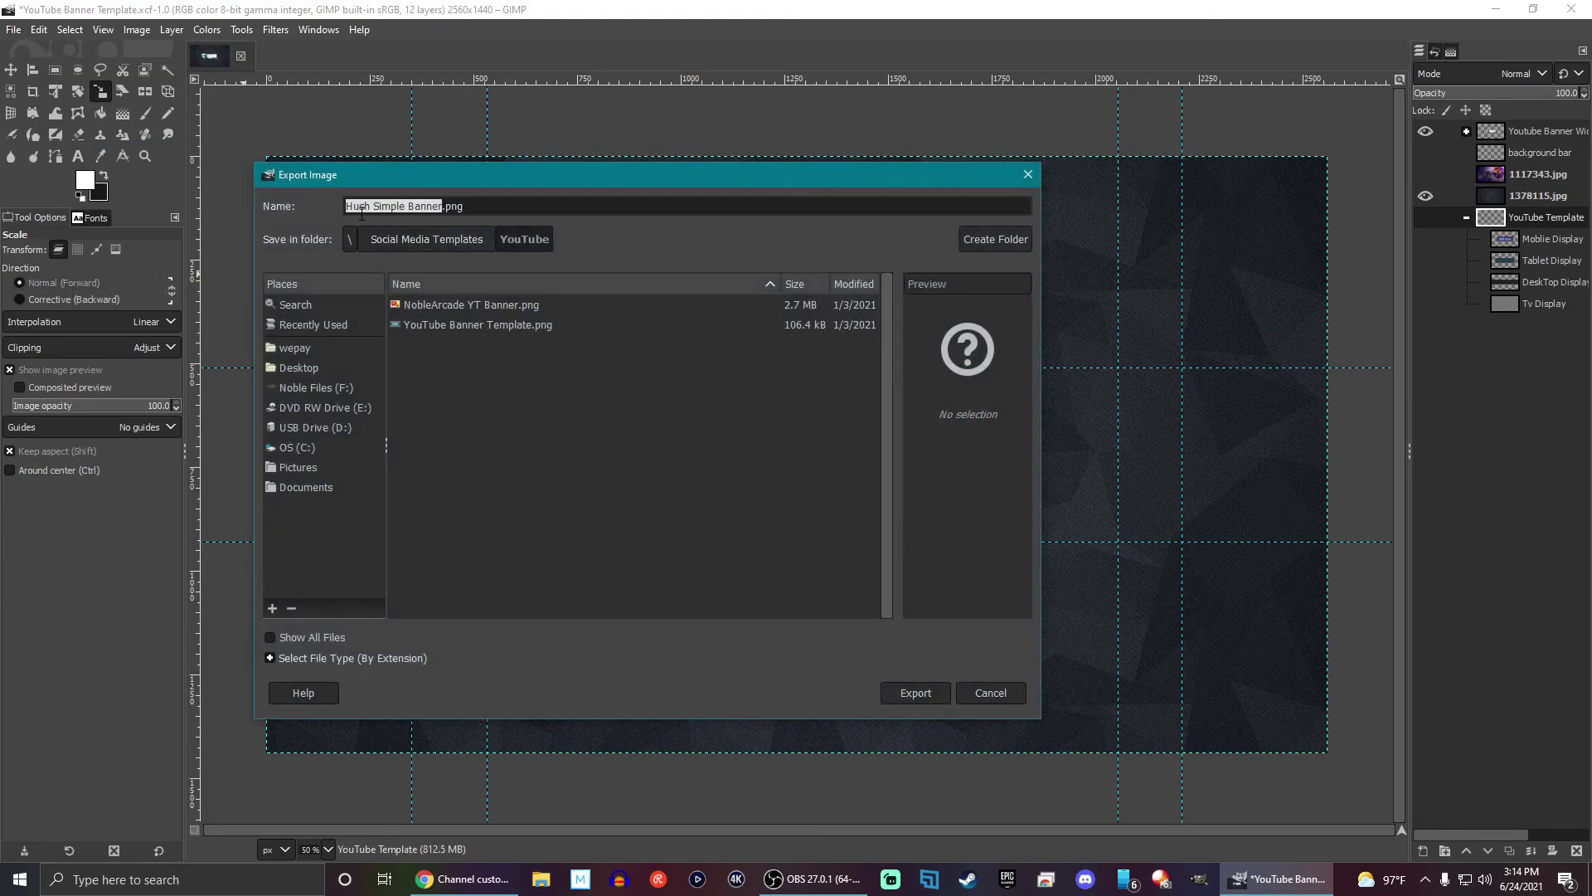
pyautogui.click(488, 205)
pyautogui.press('BackSpace')
pyautogui.press('BackSpace')
pyautogui.press('BackSpace')
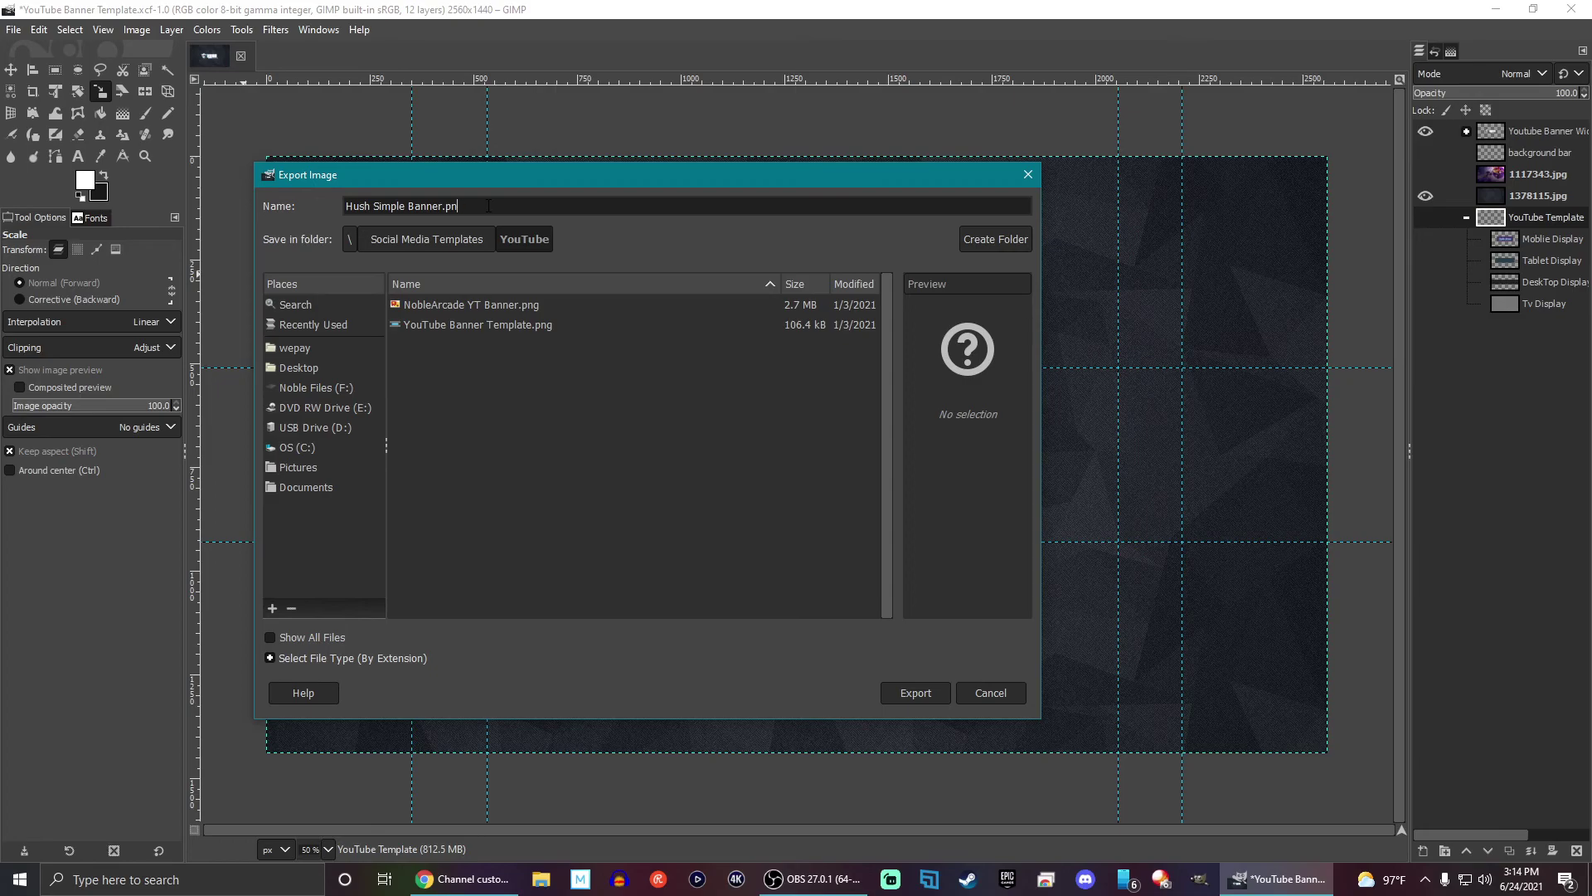
pyautogui.write('jpg')
pyautogui.click(916, 693)
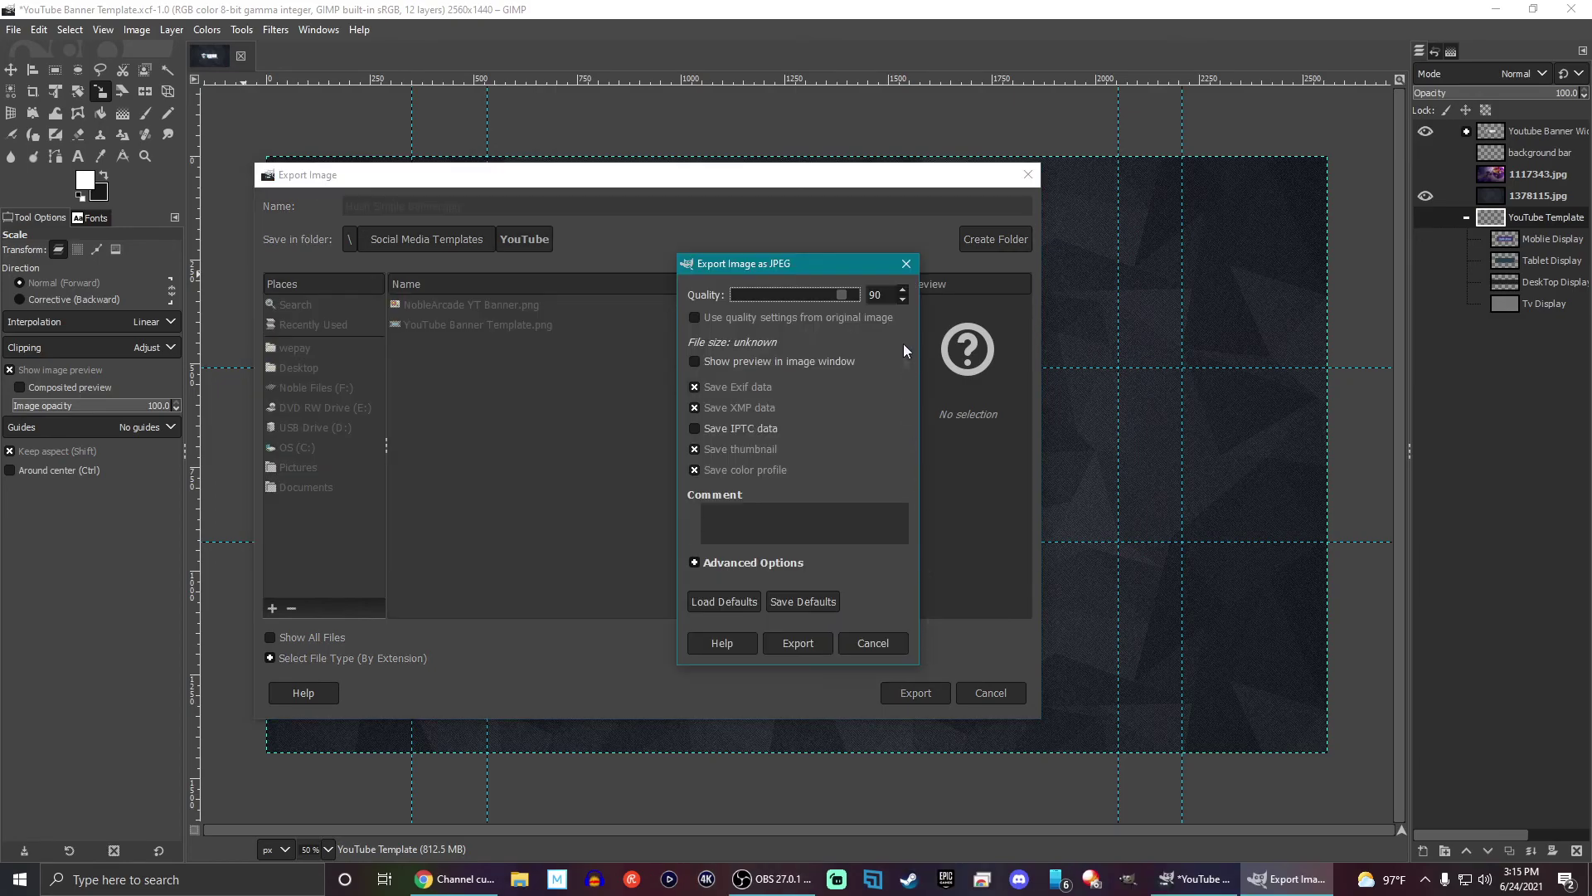
pyautogui.click(902, 286)
pyautogui.click(803, 645)
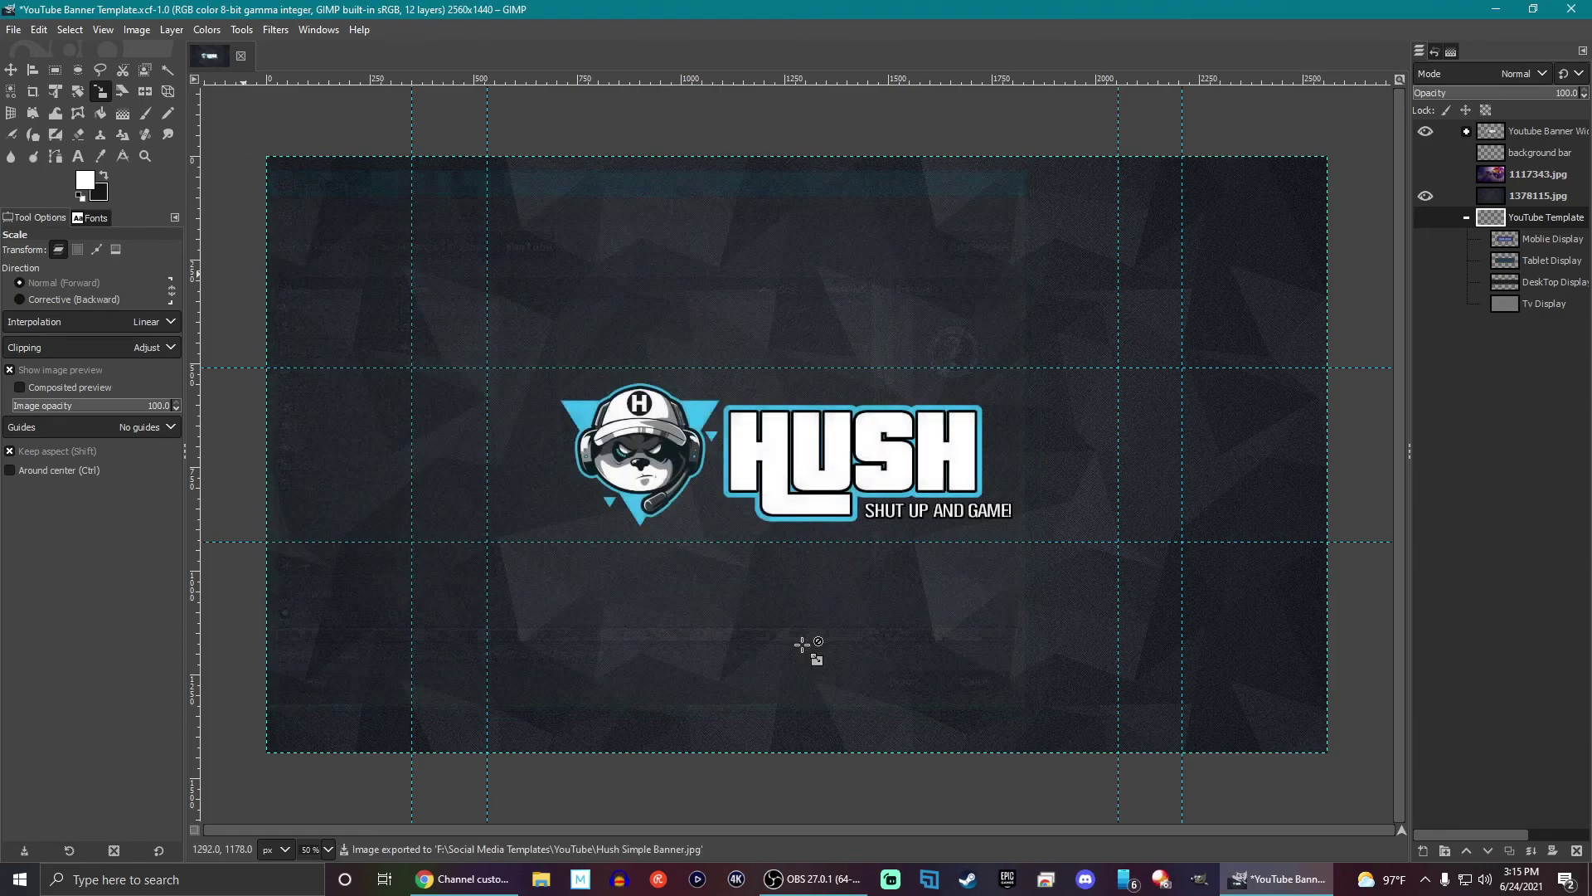
pyautogui.click(541, 880)
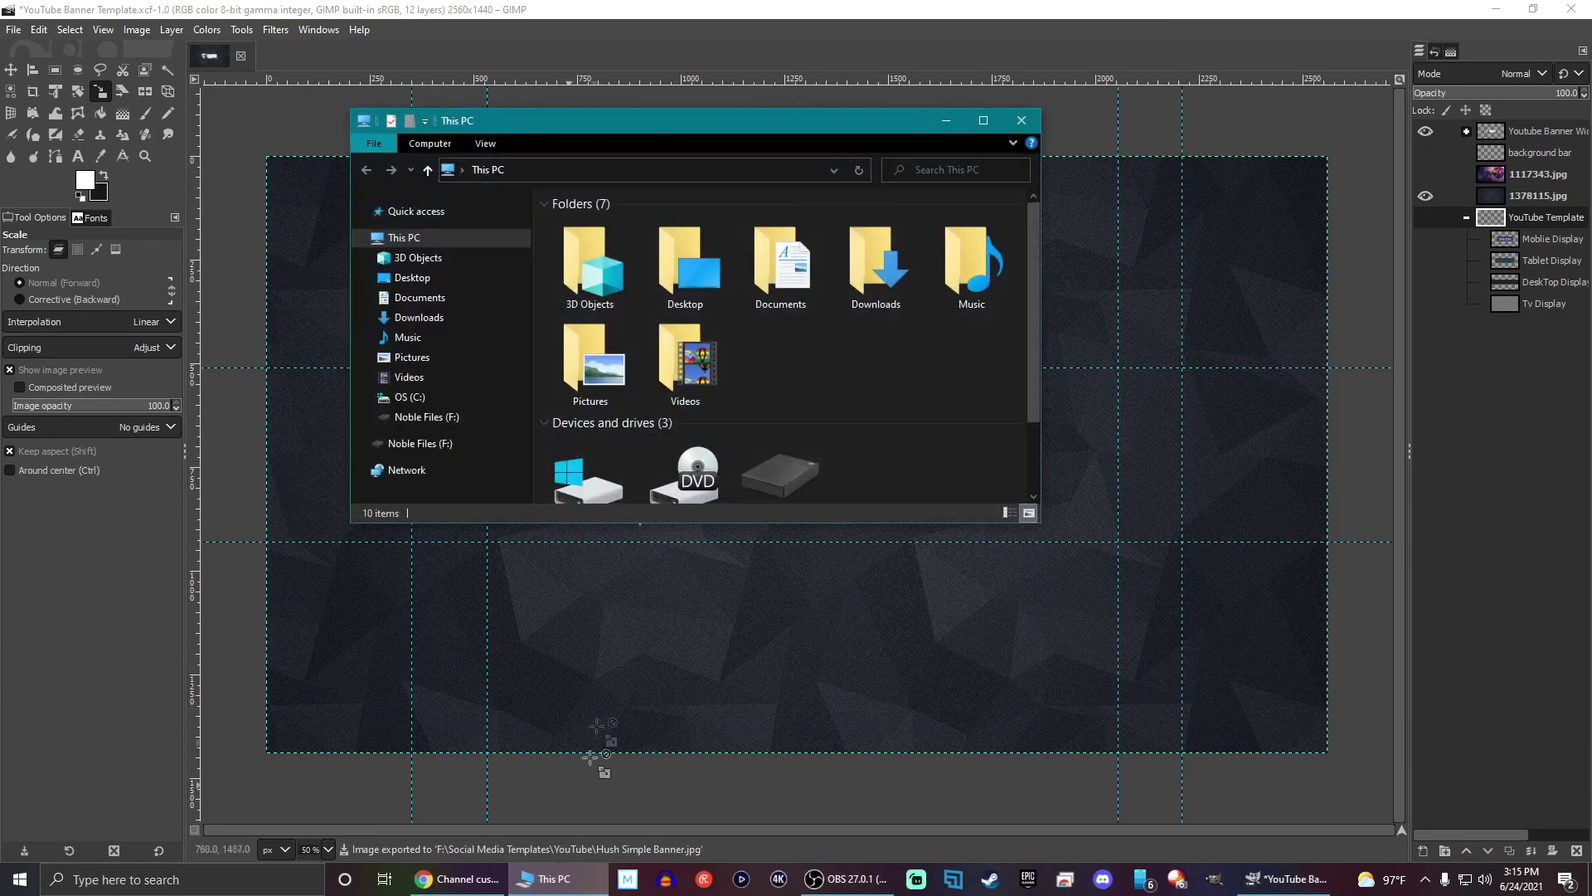
pyautogui.click(448, 417)
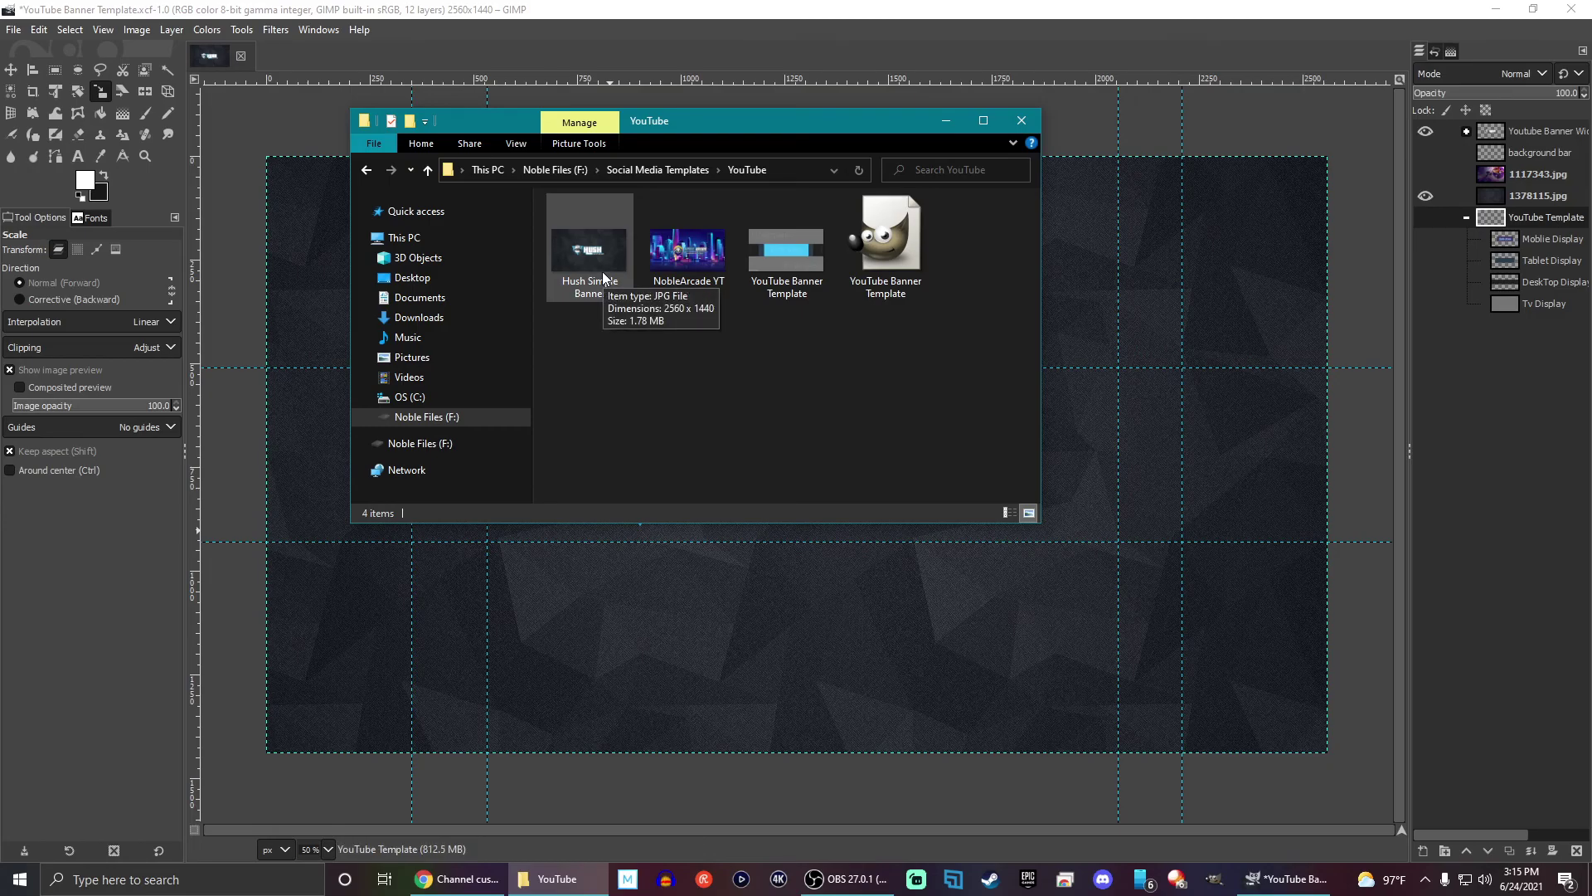
pyautogui.click(1022, 120)
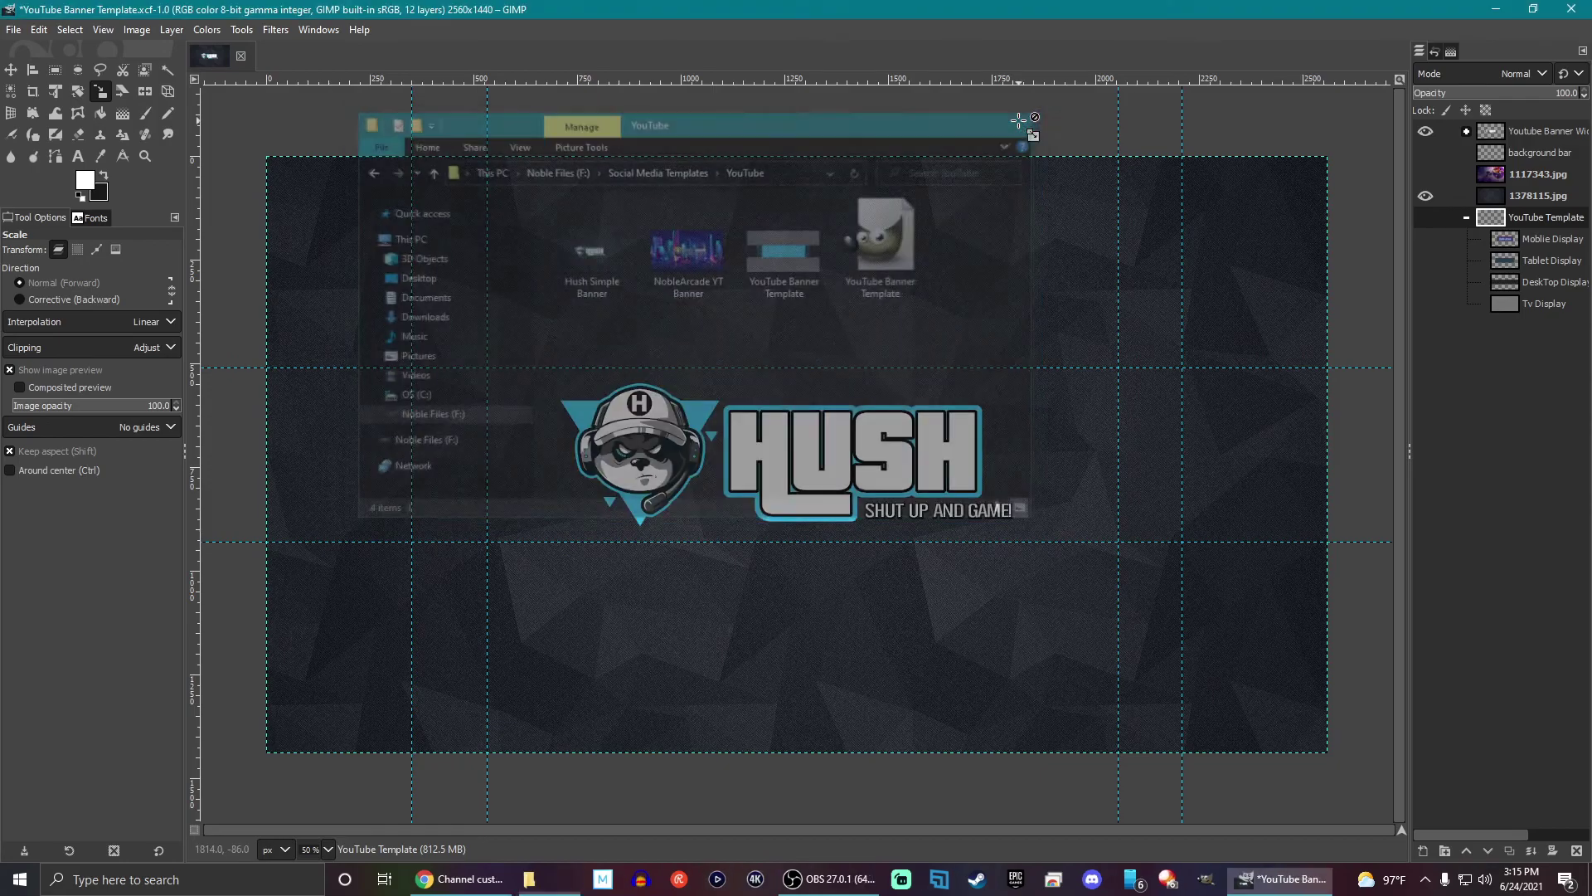
# Step: Swap the 1378115.jpg background for the purple character art 1117343.jpg and select the background bar layer
pyautogui.click(1425, 197)
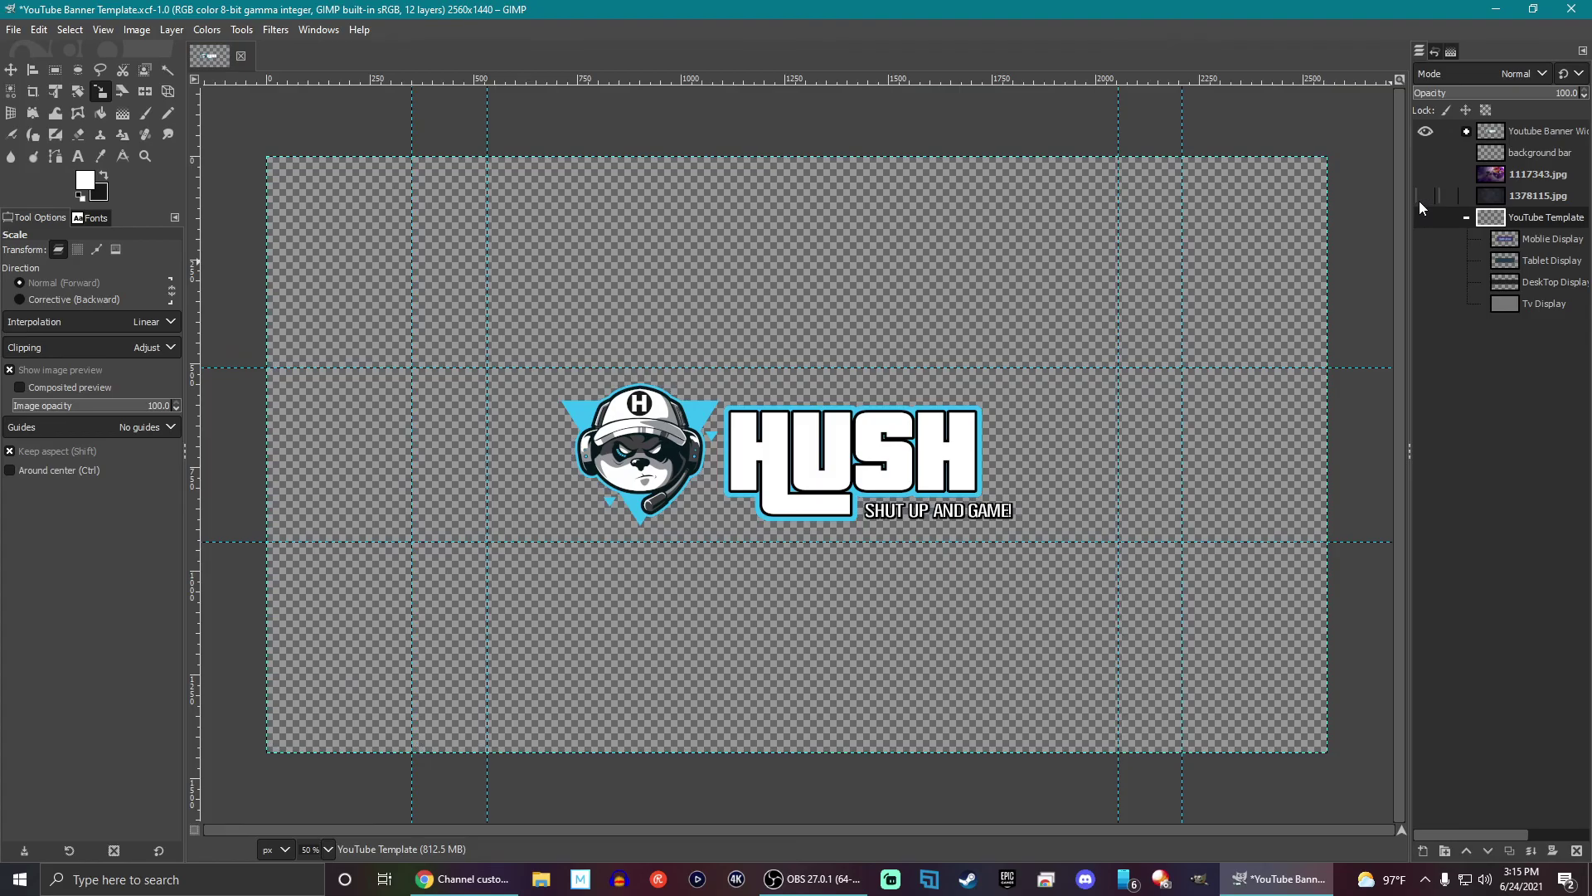
pyautogui.click(1426, 176)
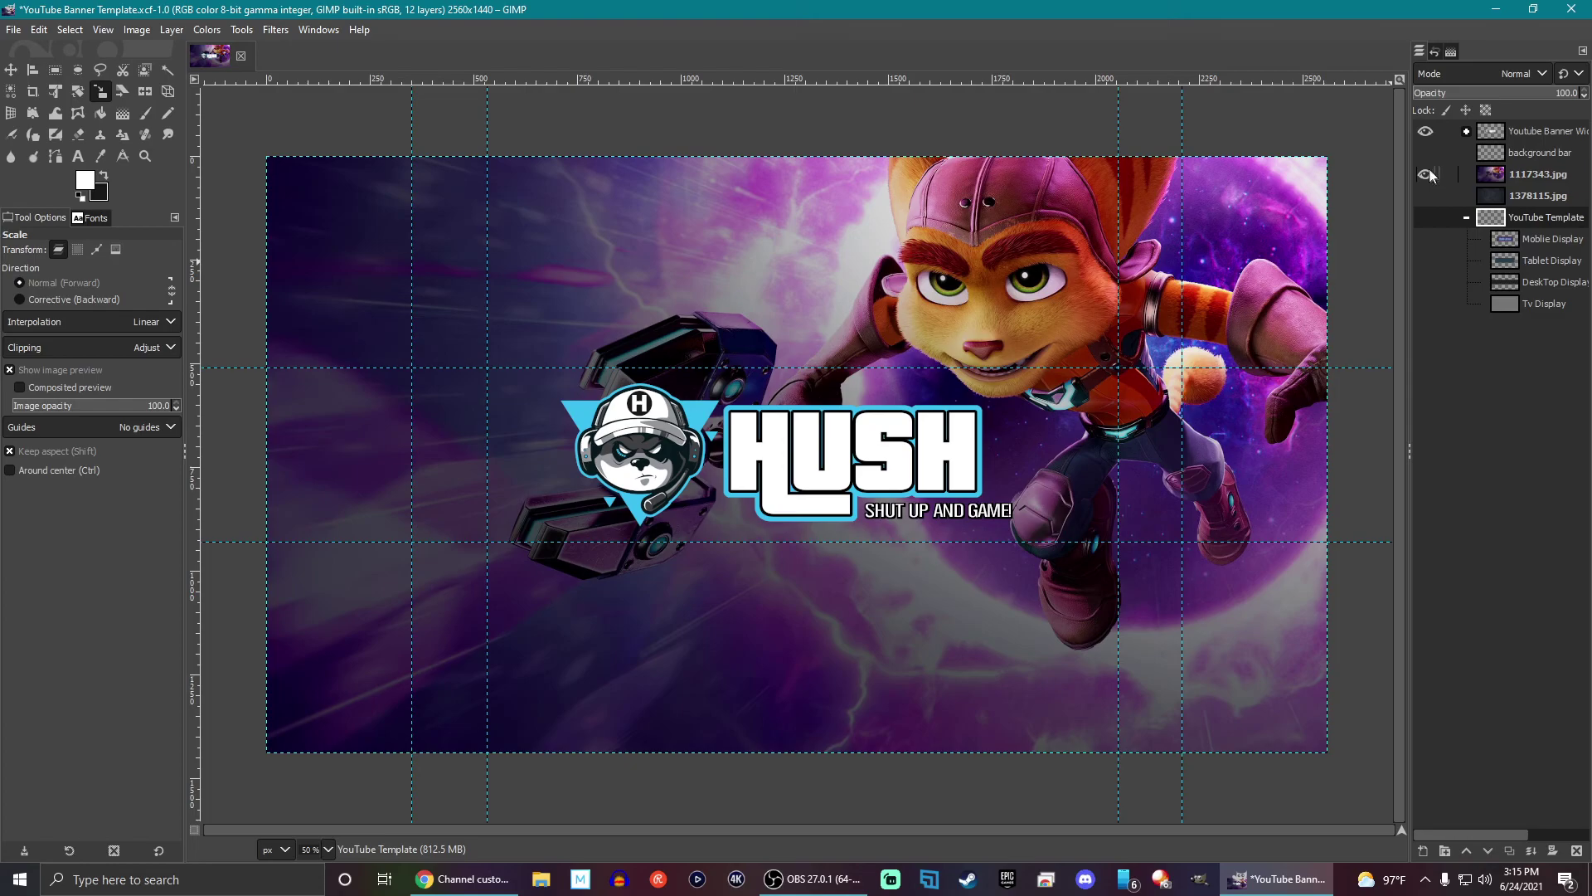
pyautogui.click(1503, 152)
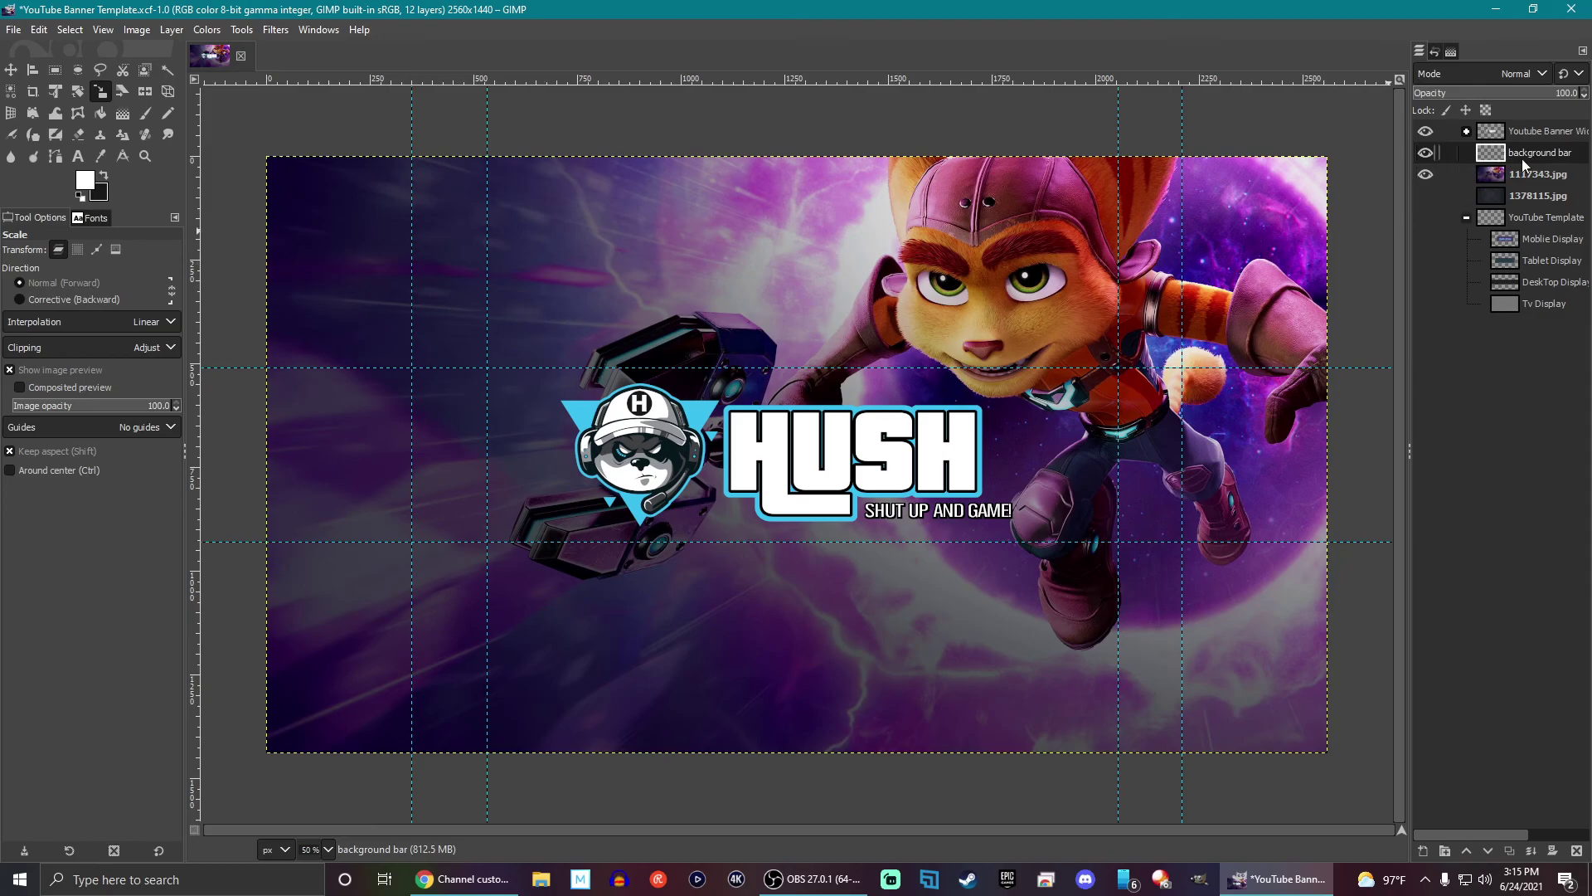
# Step: Turn the DeskTop Display layer into a selection and grow it by 2 px
pyautogui.rightClick(1516, 281)
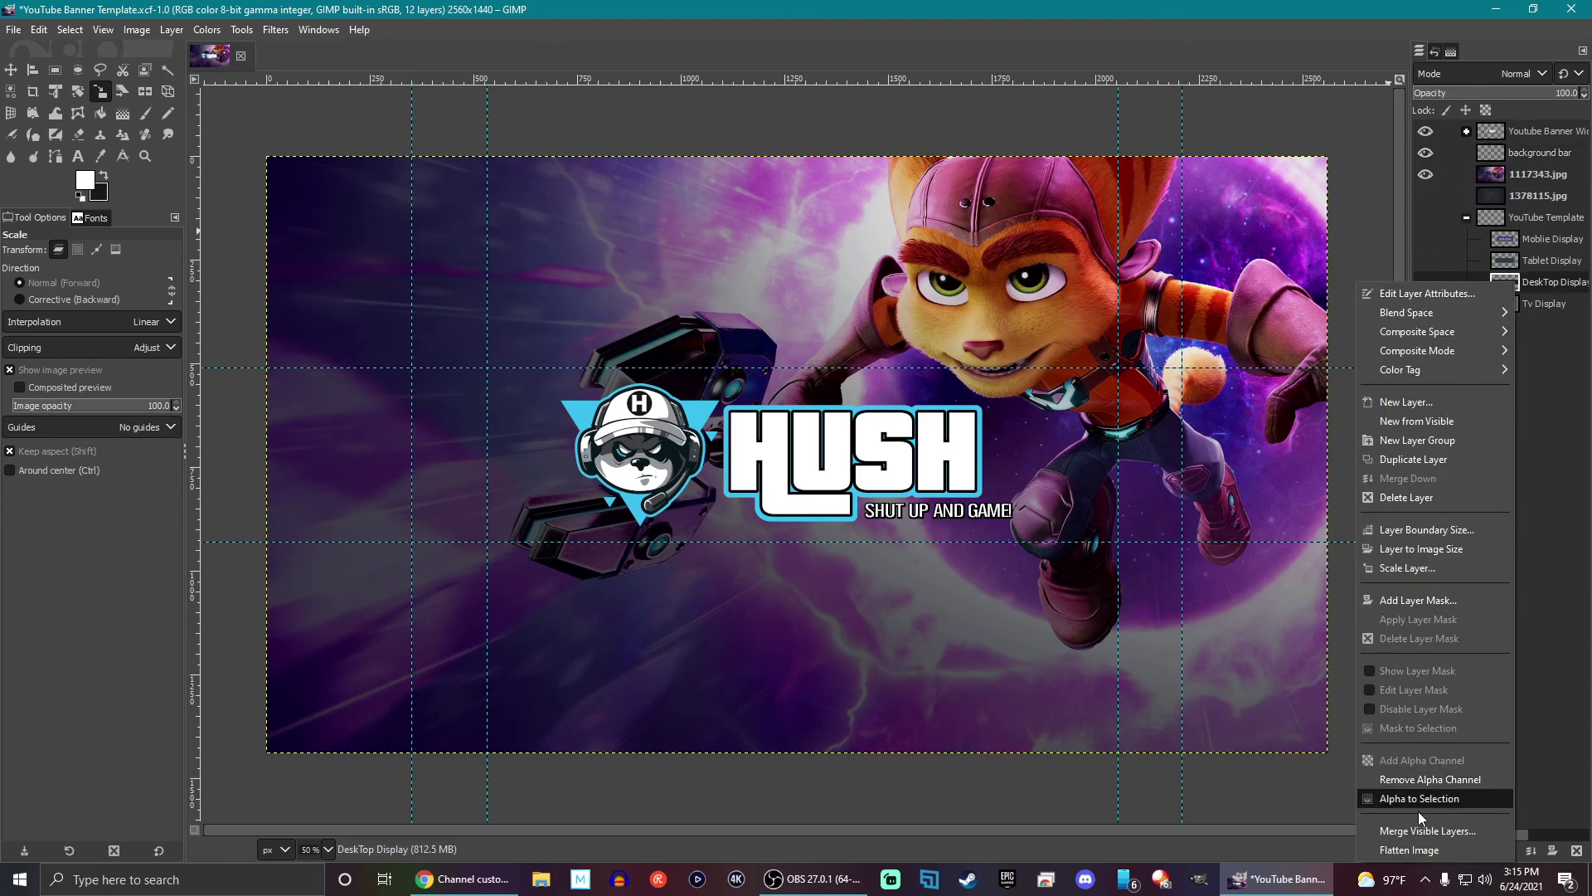
pyautogui.click(1415, 799)
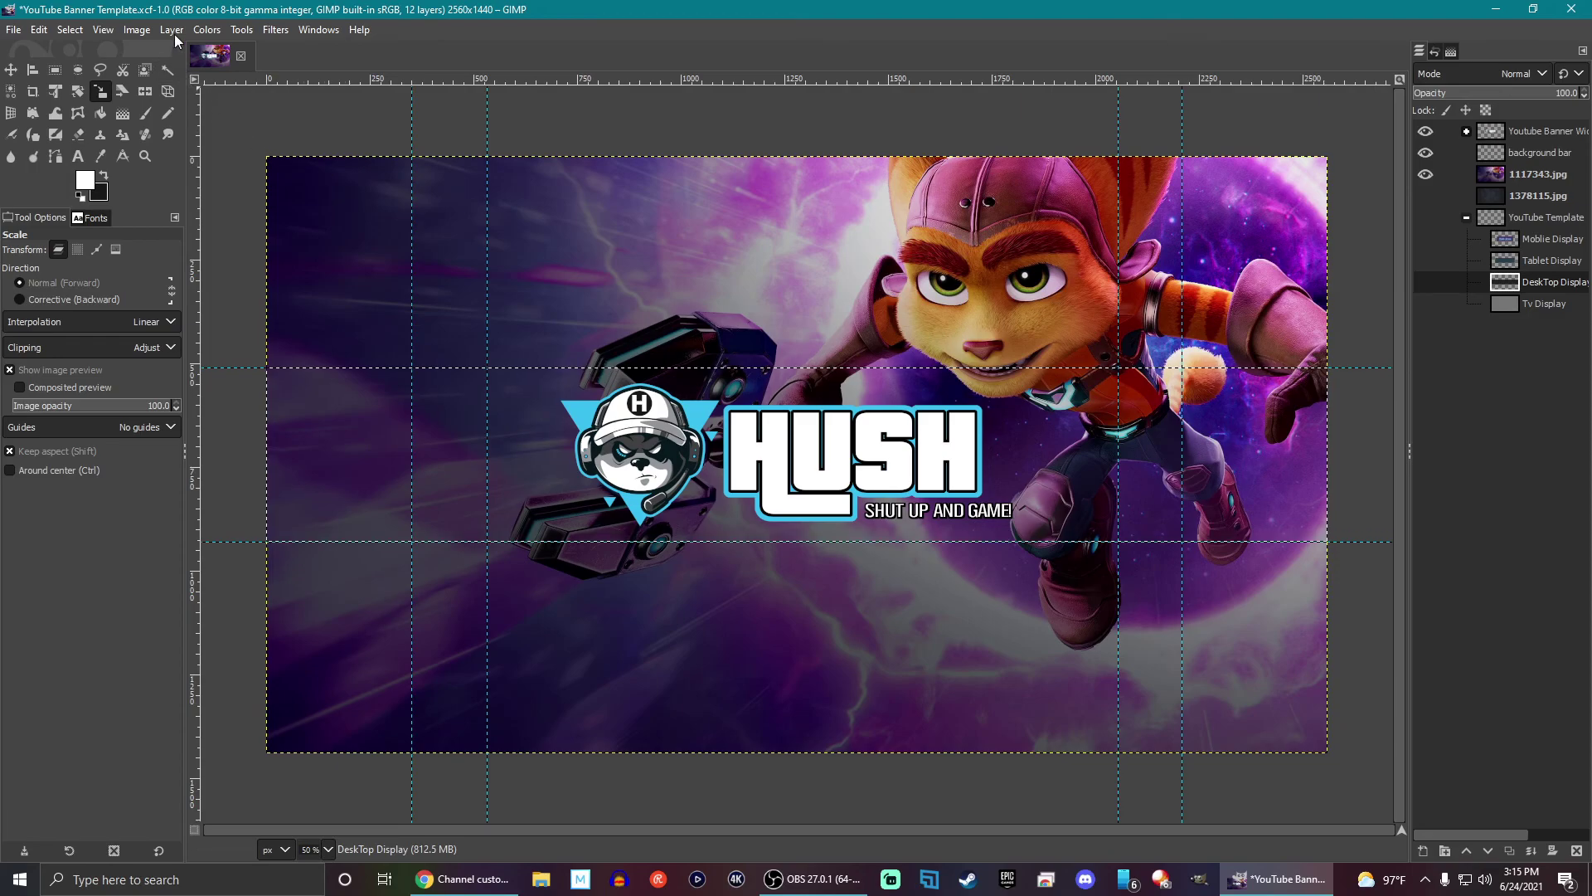
pyautogui.click(70, 30)
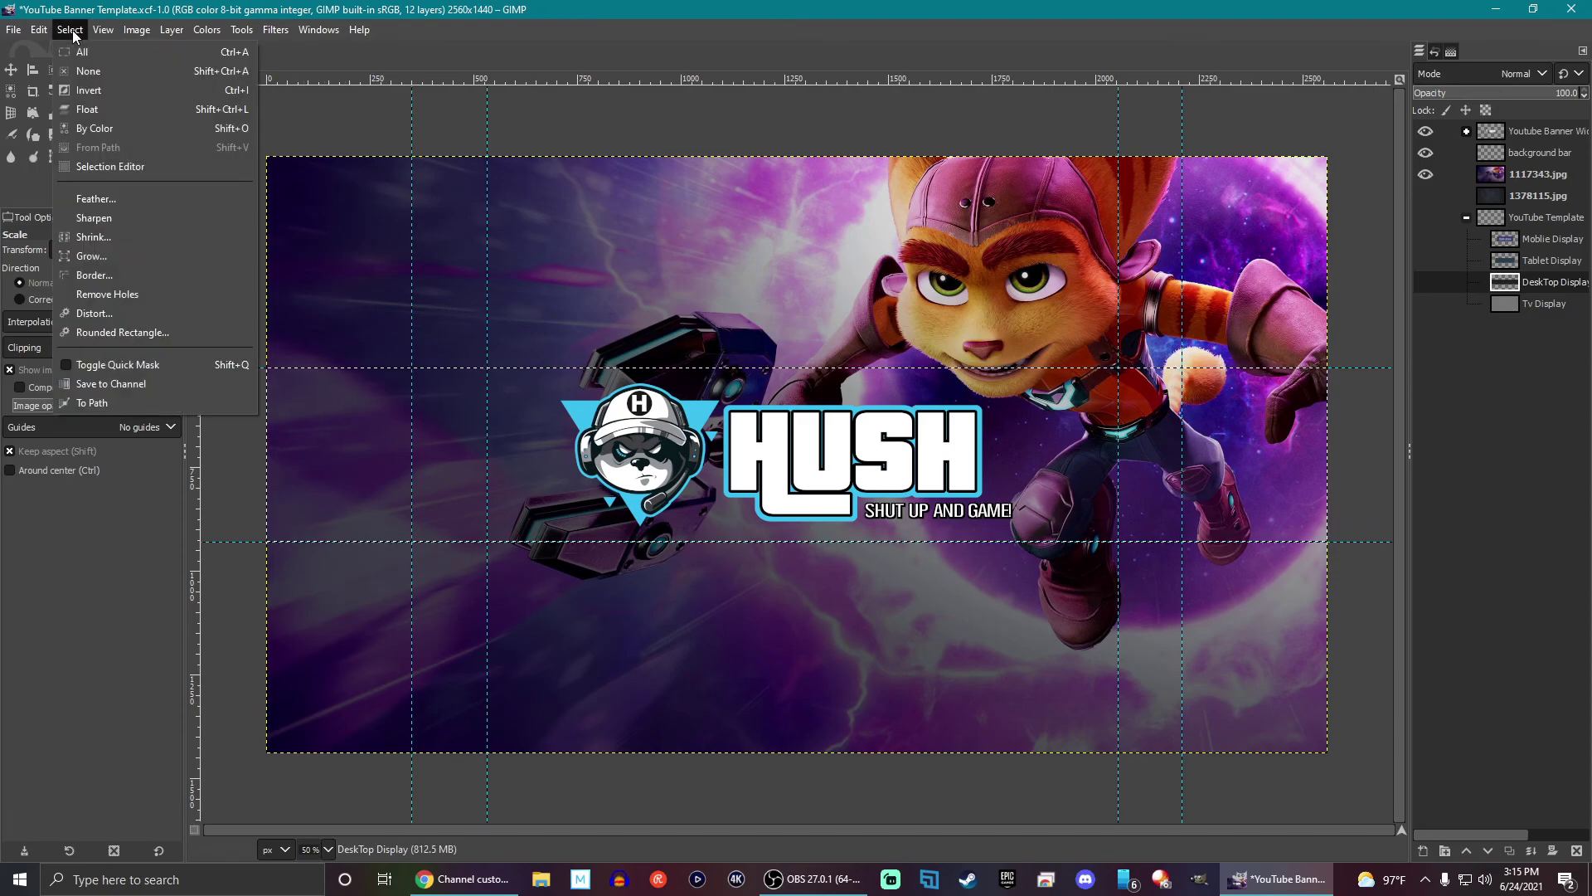
pyautogui.click(115, 255)
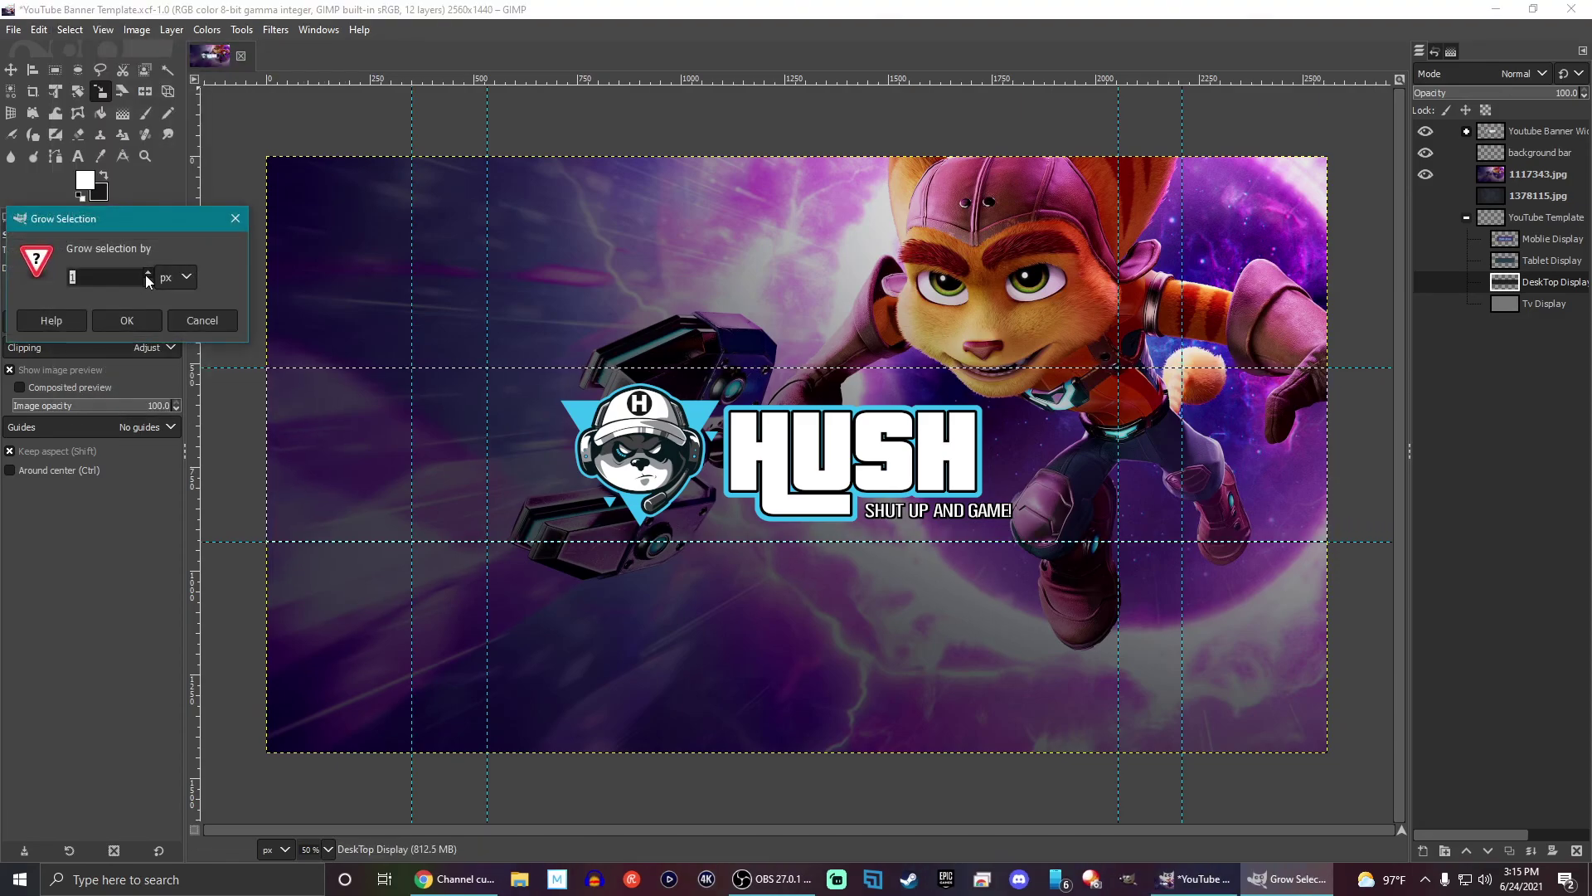
pyautogui.click(147, 282)
pyautogui.click(129, 321)
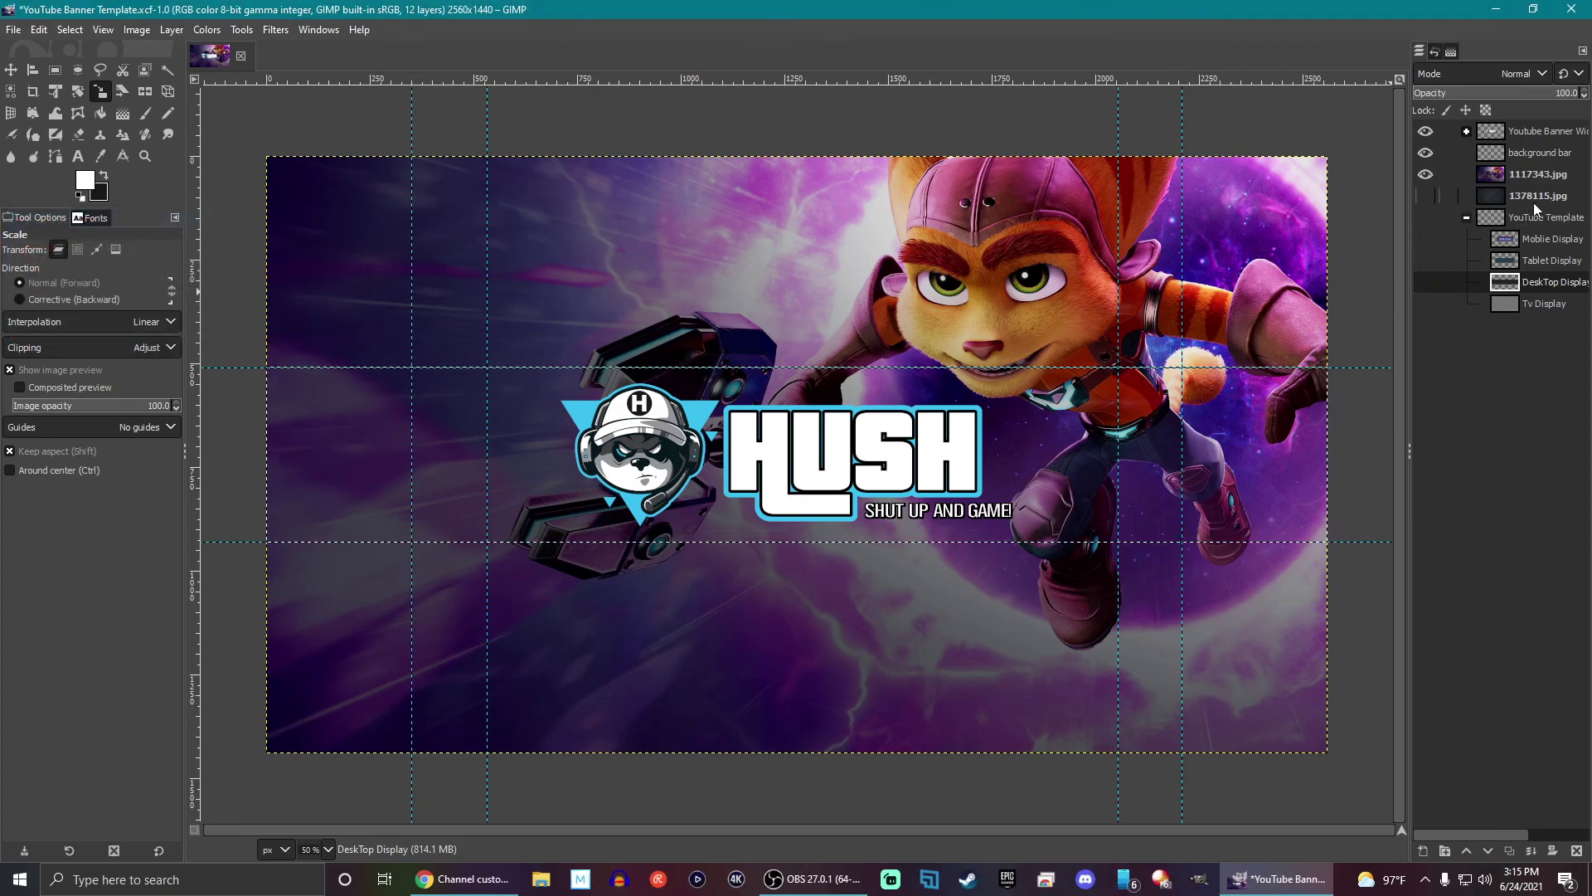
# Step: Paint the selected band black on the background bar layer with a 407 px brush, then clear the selection
pyautogui.click(1522, 160)
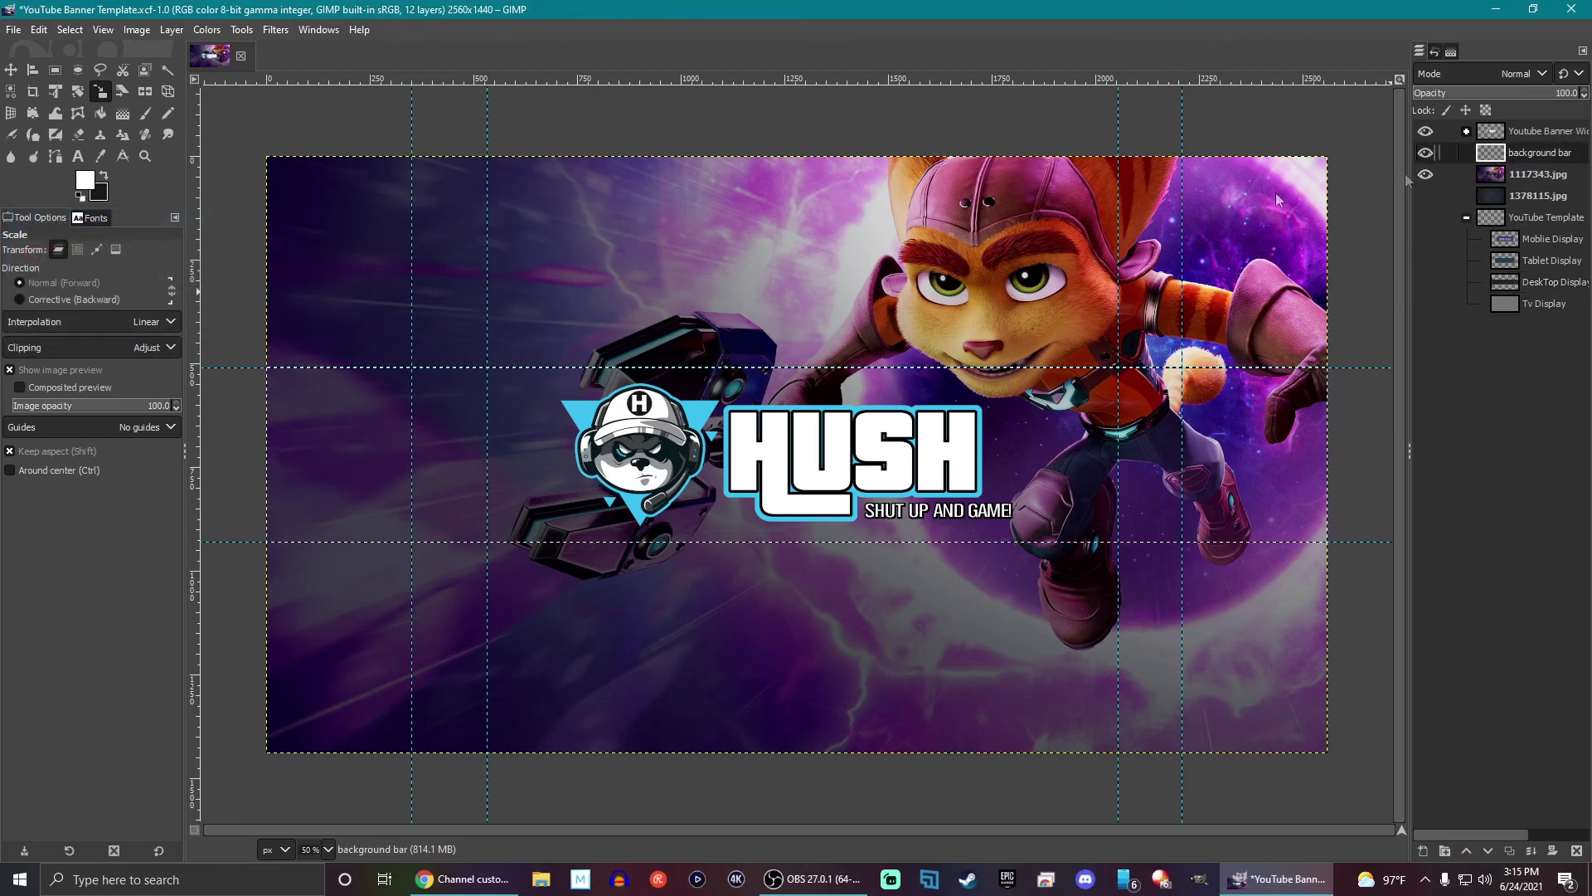
pyautogui.click(104, 176)
pyautogui.click(145, 113)
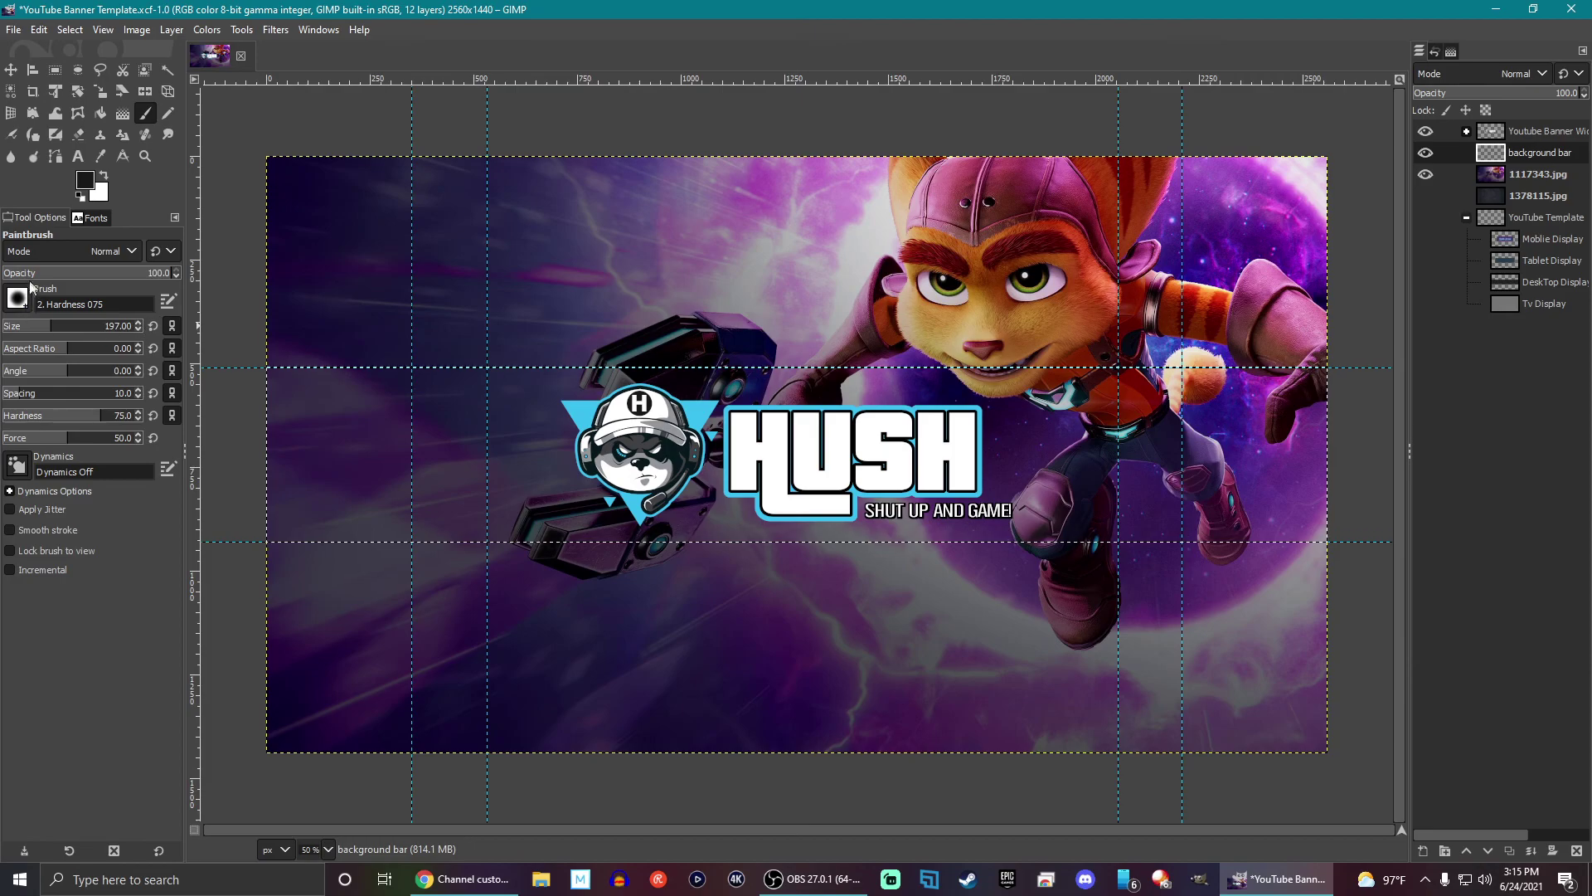
pyautogui.click(78, 325)
pyautogui.moveTo(327, 390)
pyautogui.mouseDown()
pyautogui.moveTo(576, 392)
pyautogui.moveTo(396, 443)
pyautogui.moveTo(537, 496)
pyautogui.moveTo(458, 525)
pyautogui.moveTo(723, 523)
pyautogui.moveTo(1013, 554)
pyautogui.moveTo(1207, 542)
pyautogui.moveTo(1390, 466)
pyautogui.moveTo(1316, 430)
pyautogui.moveTo(946, 427)
pyautogui.mouseUp()
pyautogui.click(70, 29)
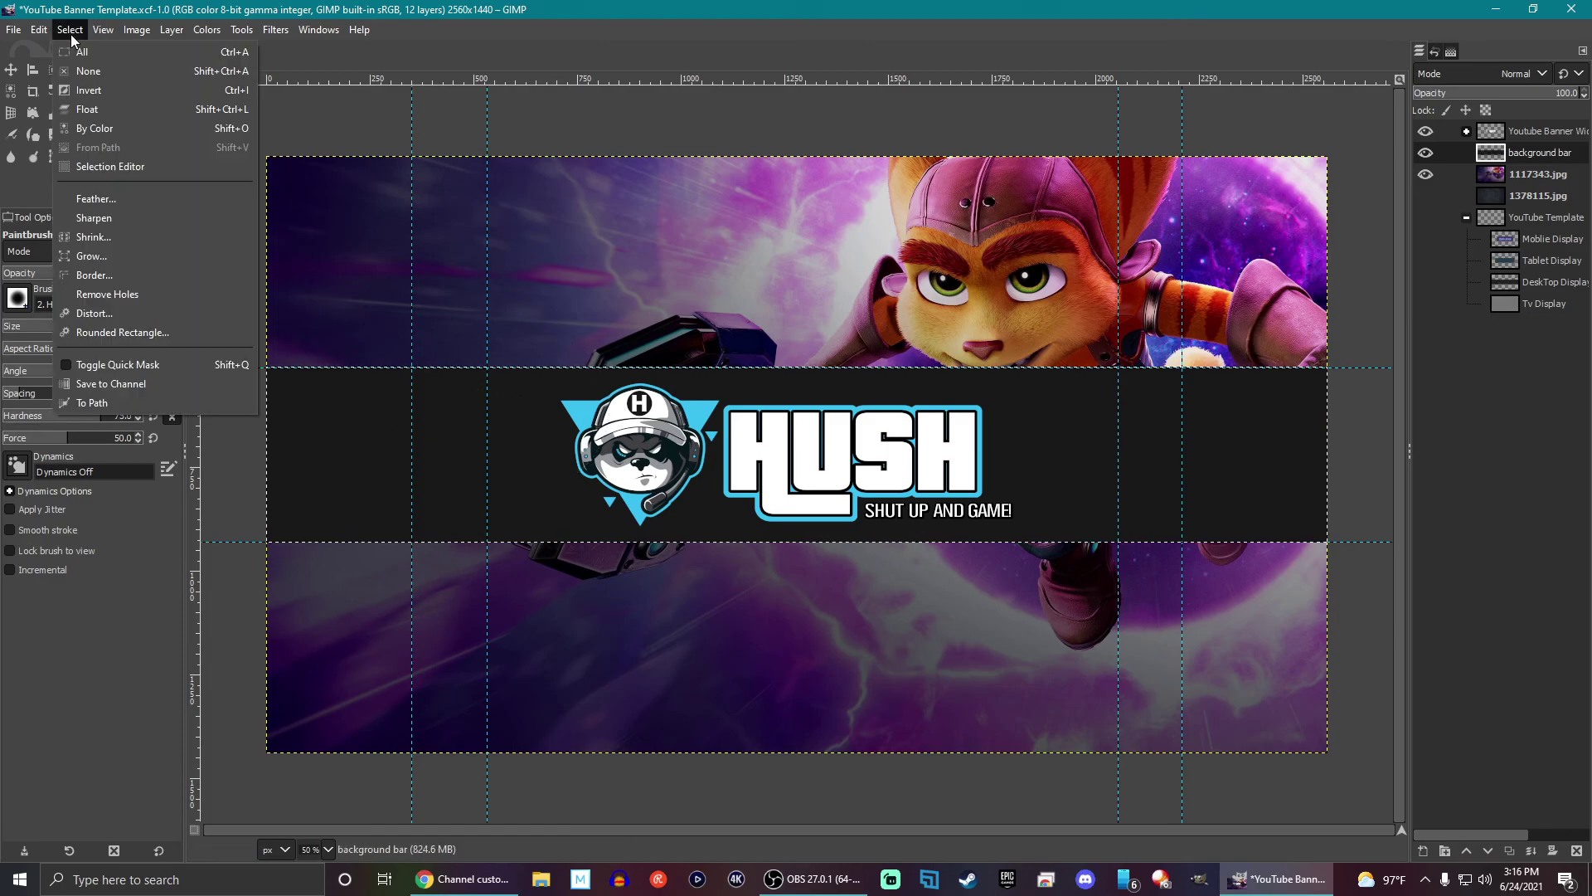
pyautogui.click(89, 71)
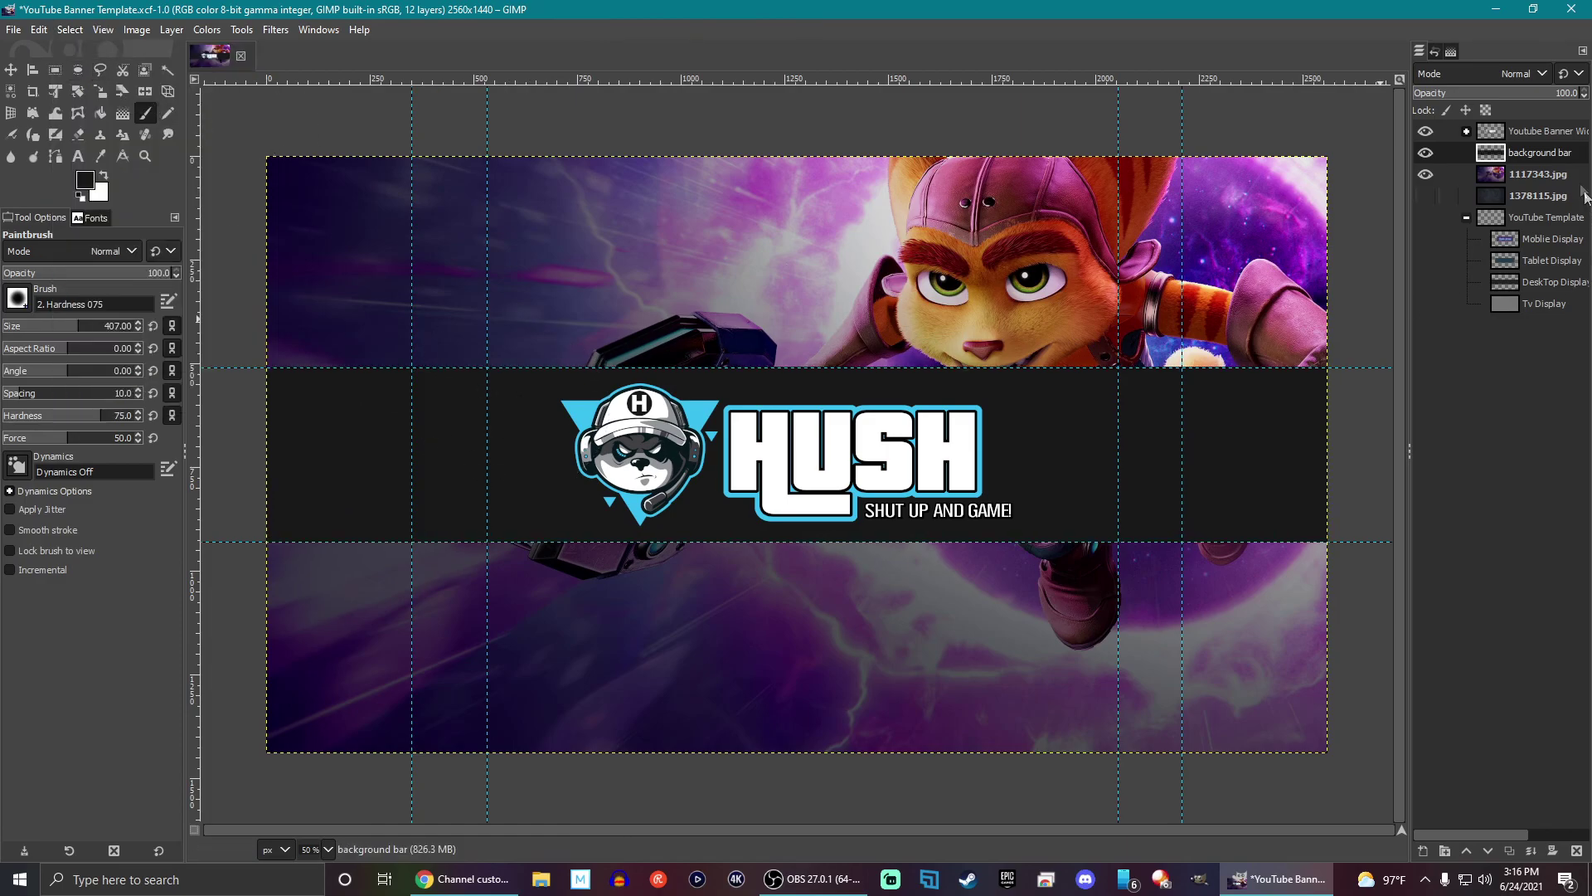
# Step: Lower the background bar layer's opacity to 82
pyautogui.click(1584, 95)
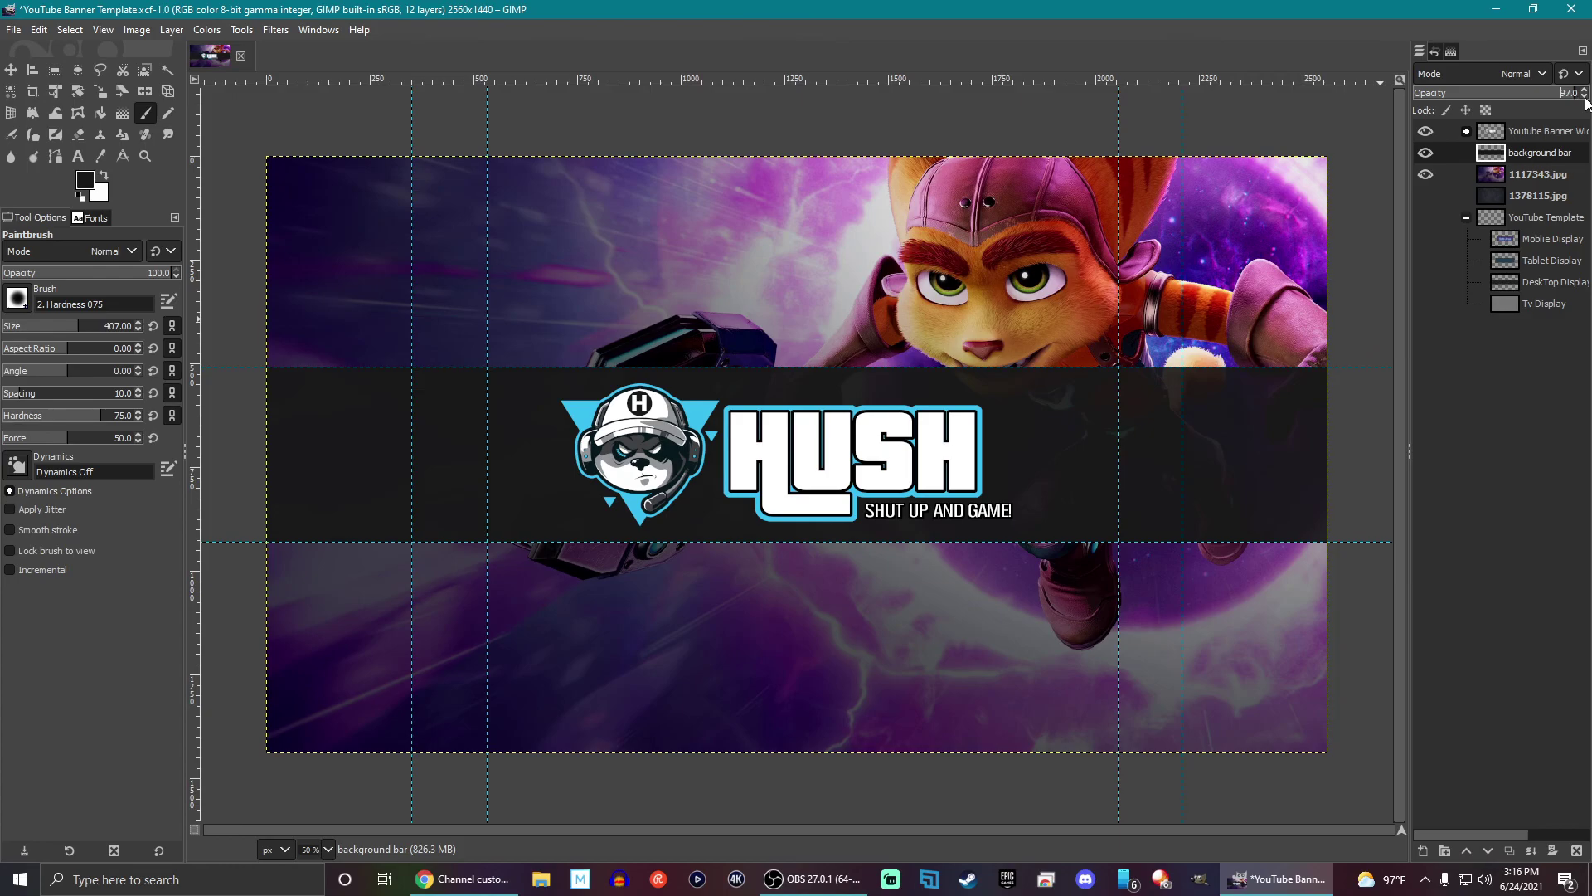
pyautogui.click(1585, 95)
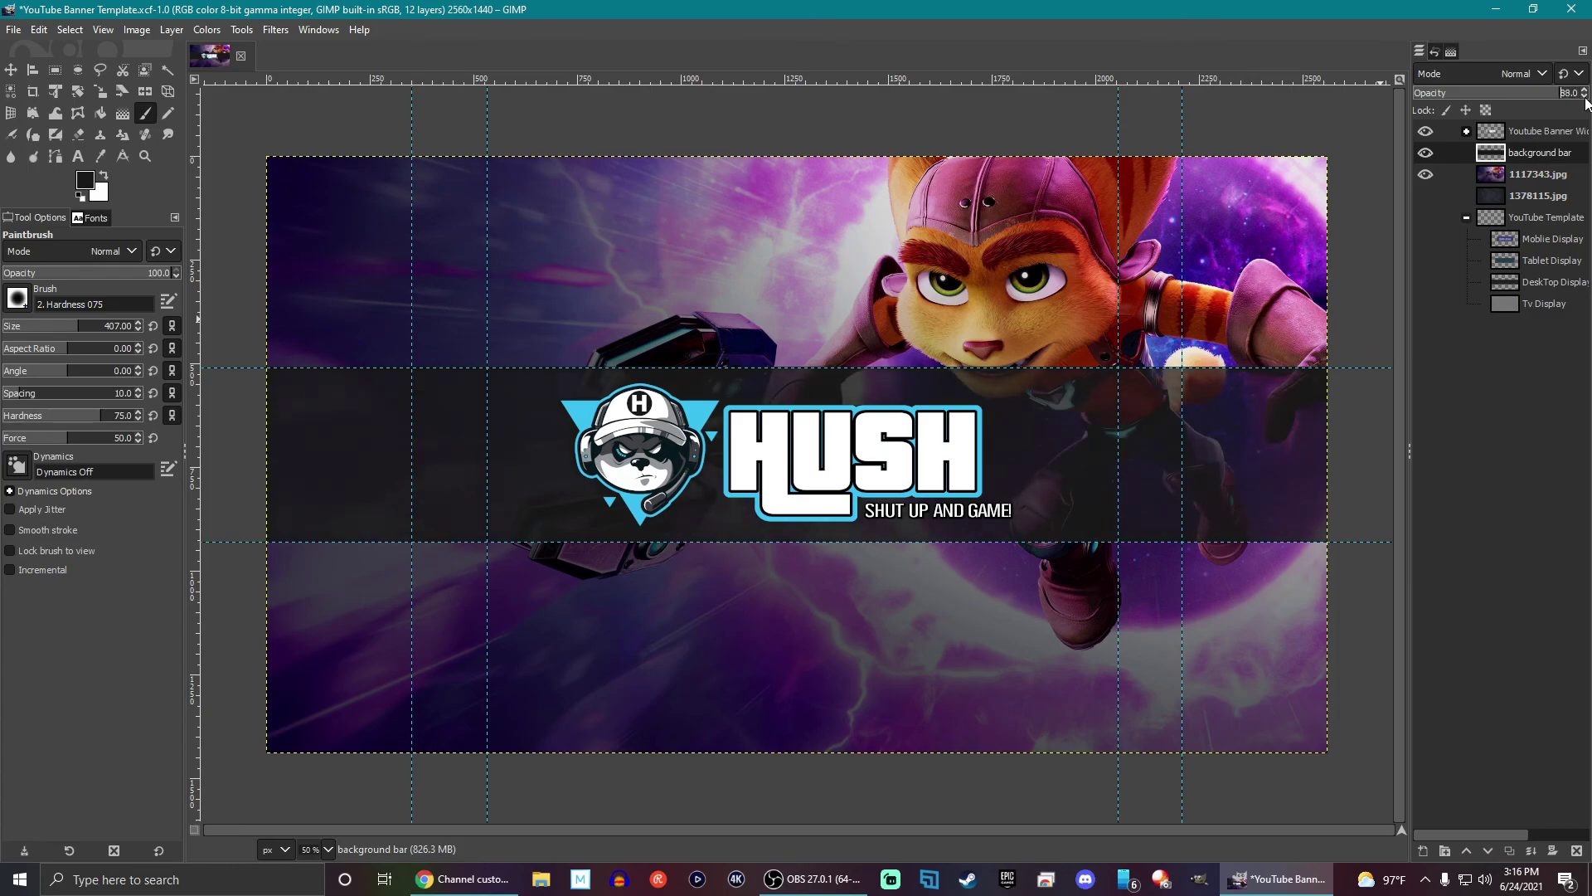
pyautogui.click(1586, 98)
pyautogui.click(1586, 97)
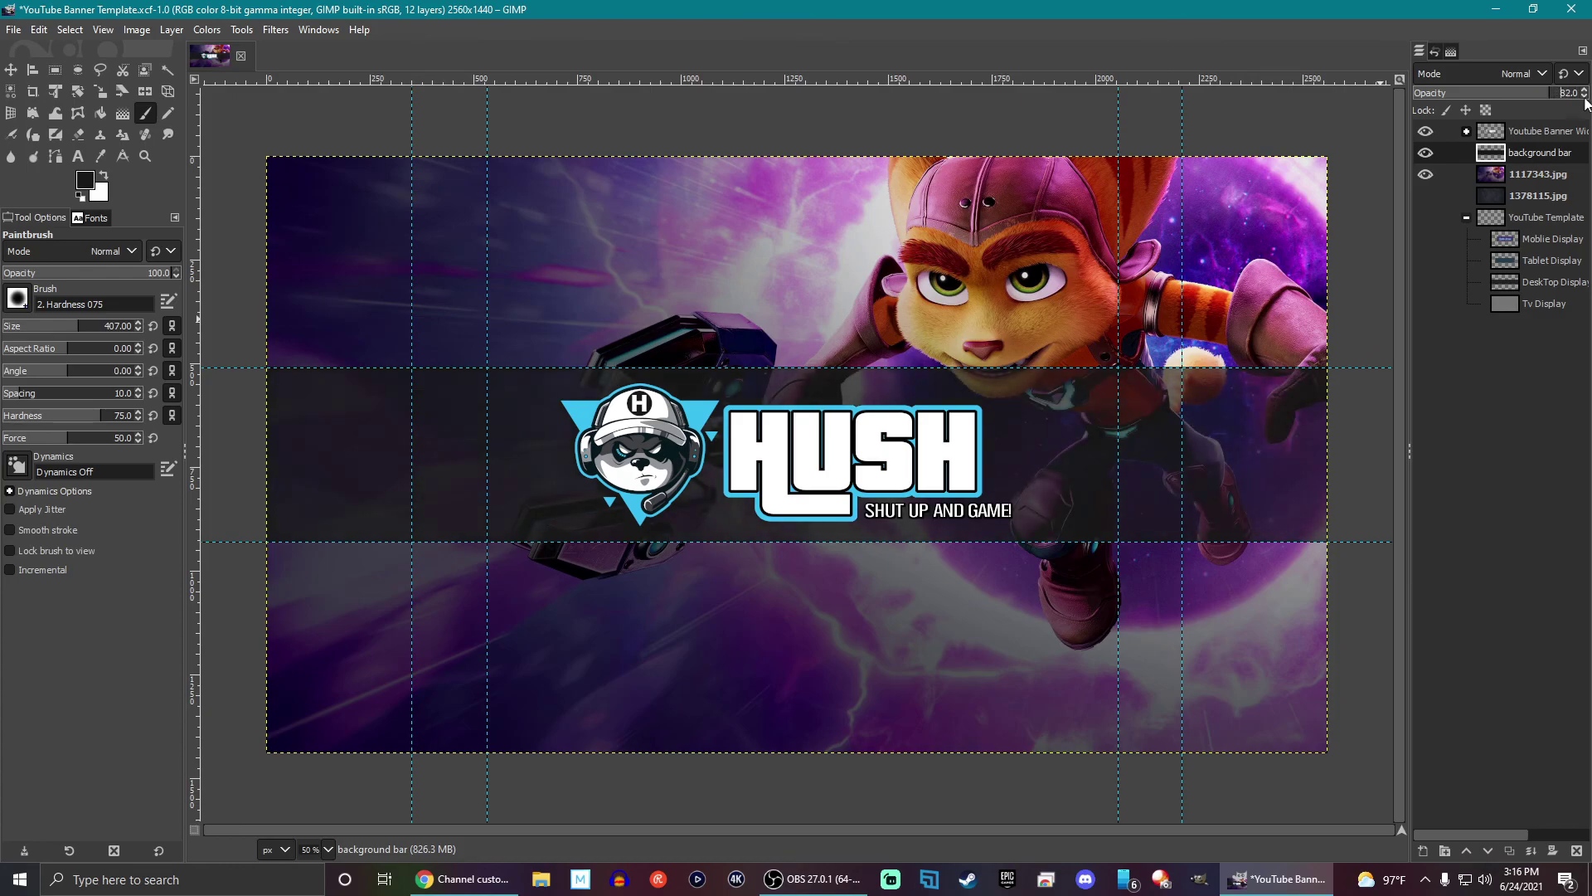
pyautogui.click(14, 30)
# Step: Export the banner as Hush Simple Banner 2.jpg at quality 95, then minimize GIMP
pyautogui.click(52, 289)
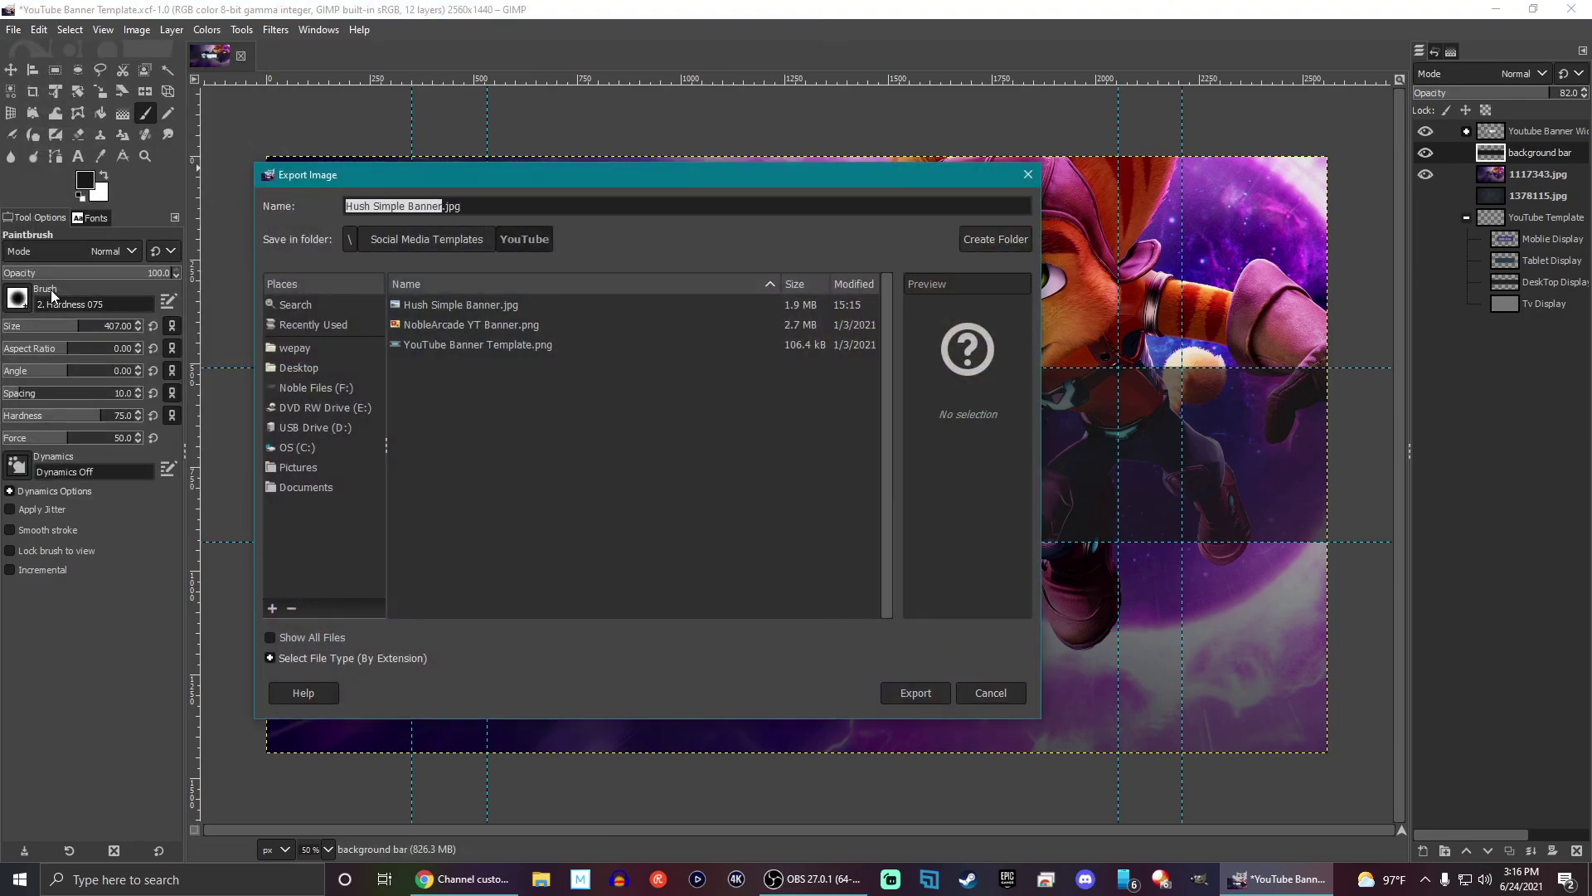
pyautogui.press('Right')
pyautogui.write('2')
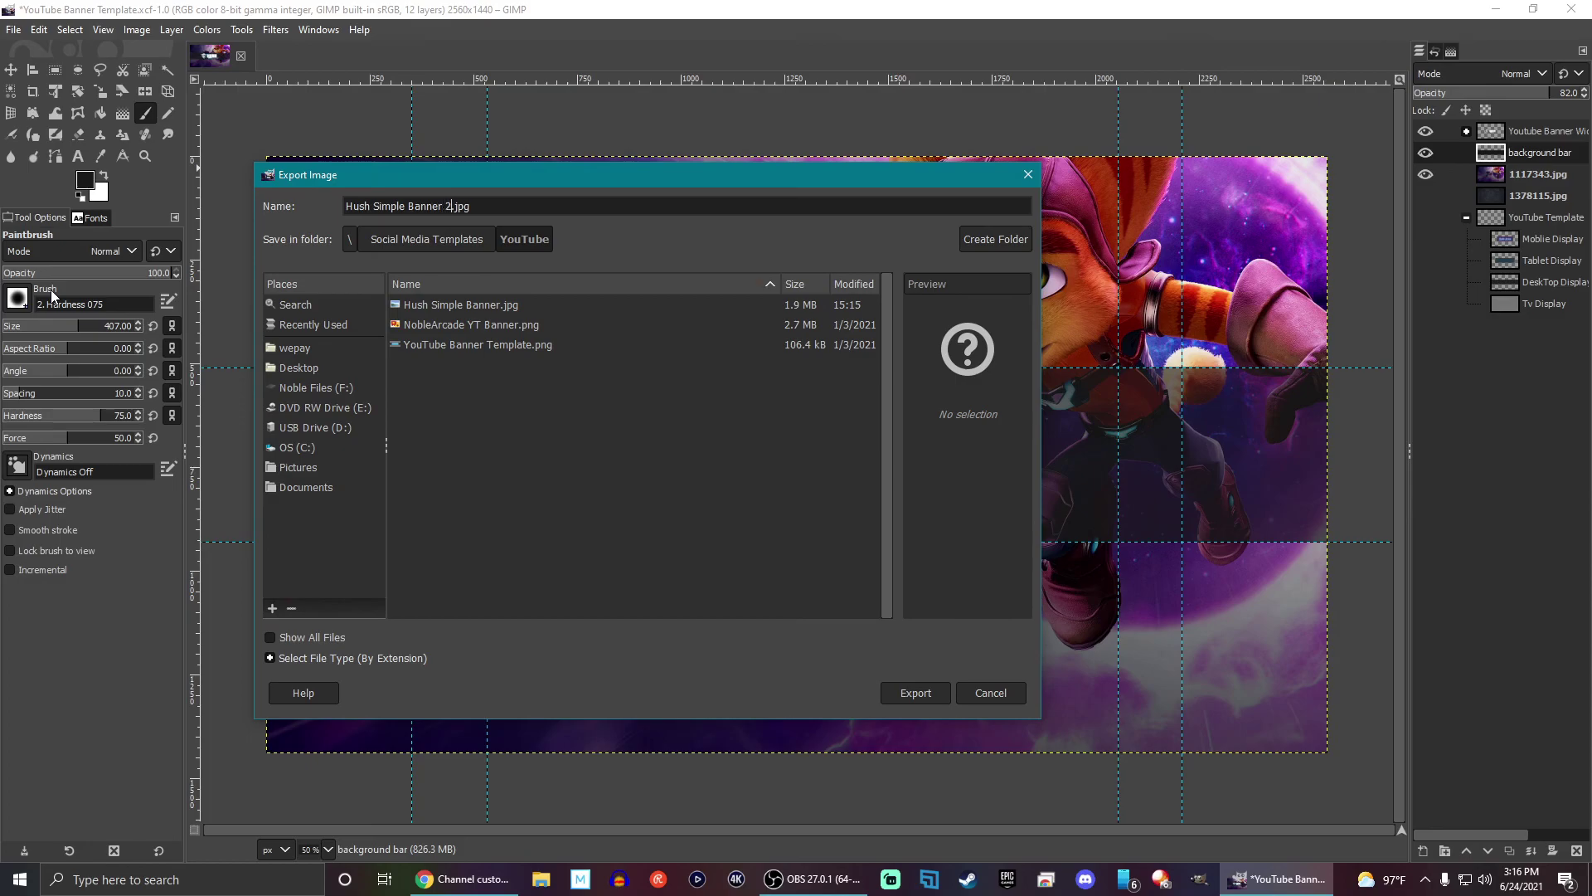
pyautogui.click(913, 692)
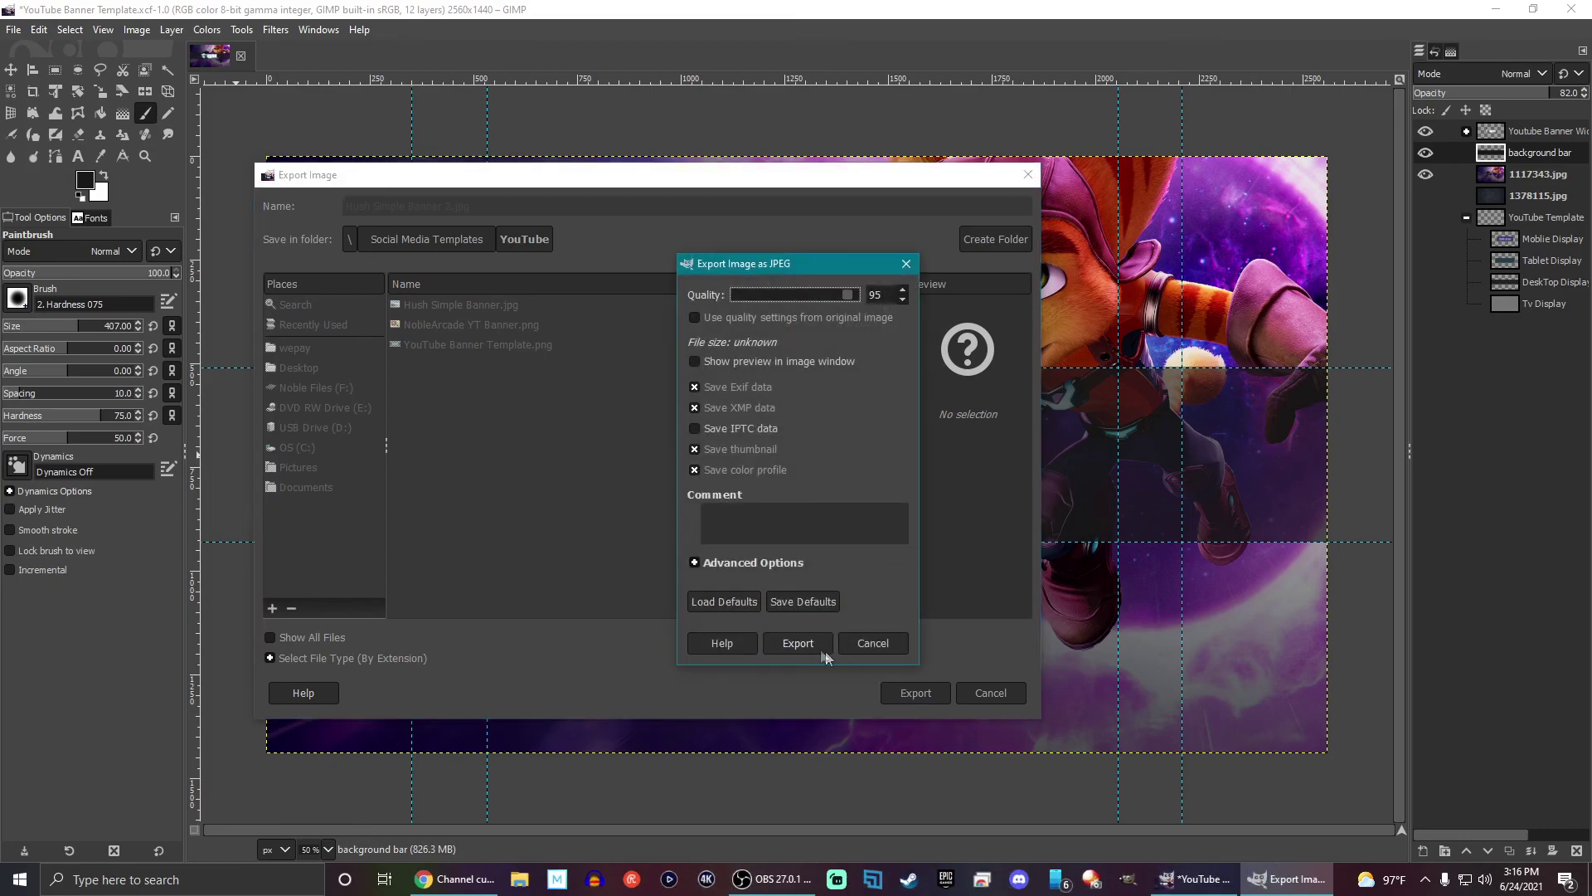
pyautogui.click(812, 647)
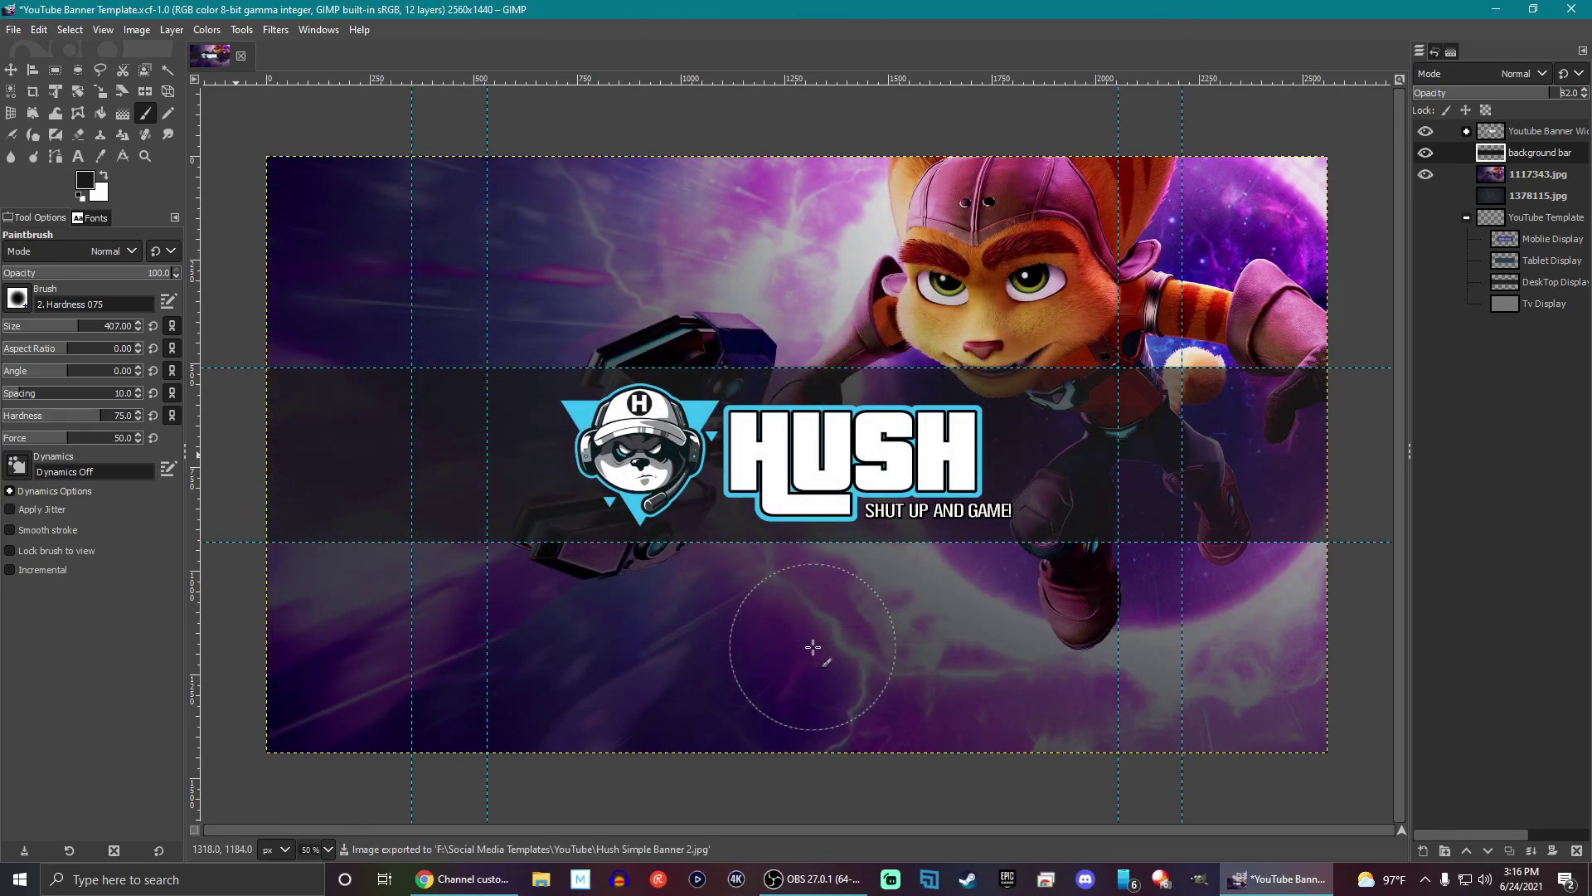
pyautogui.click(1495, 9)
# Step: Upload Hush Simple Banner 2 from the YouTube folder as banner art and accept the default crop
pyautogui.click(465, 879)
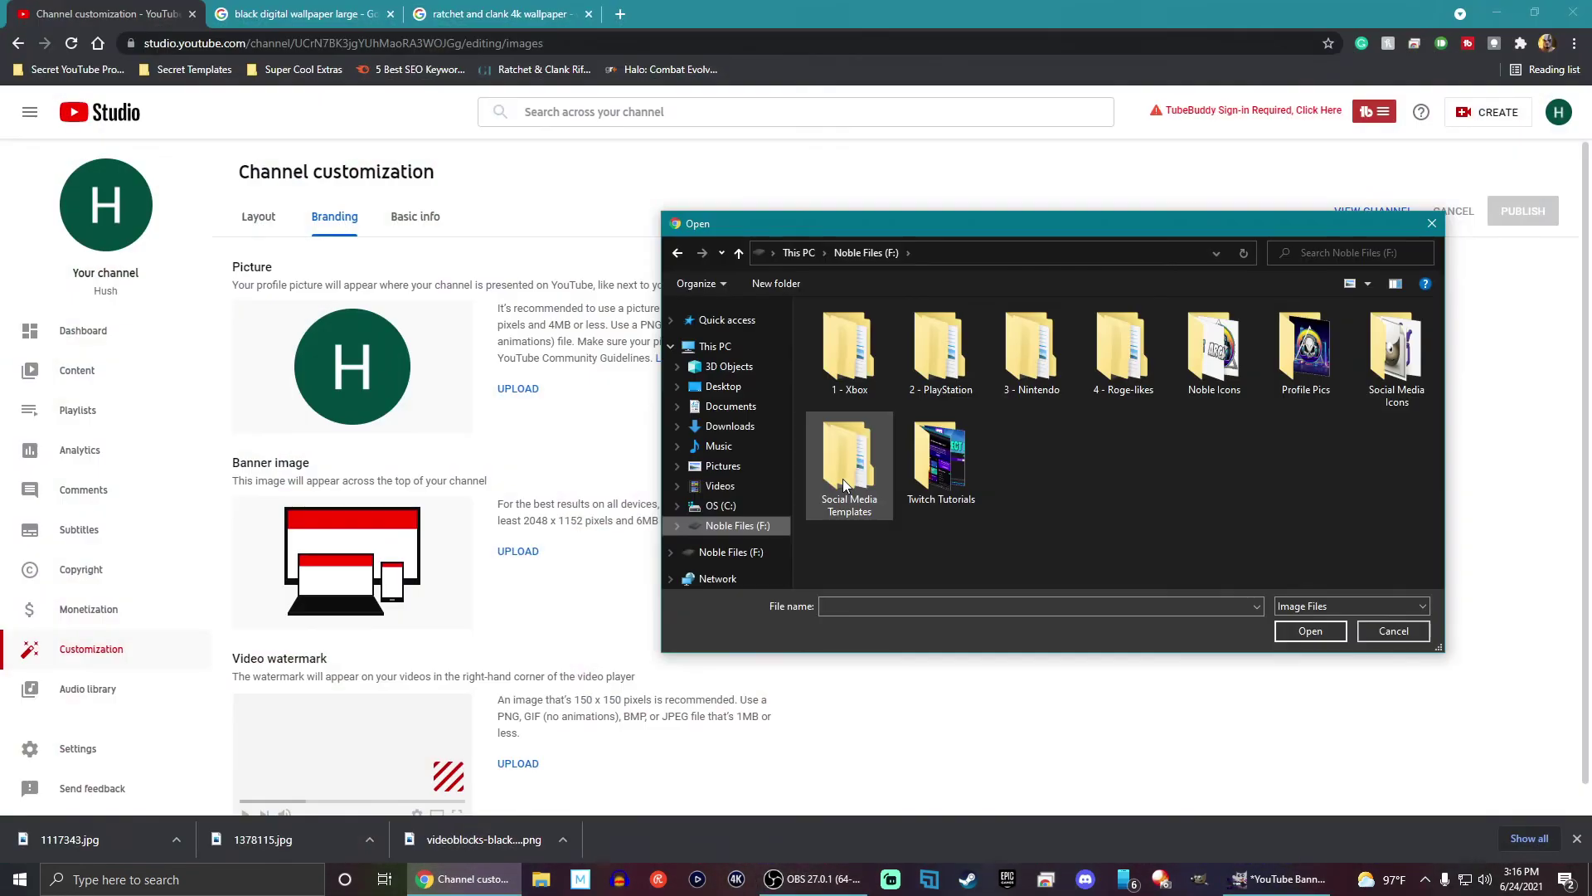
pyautogui.doubleClick(1022, 370)
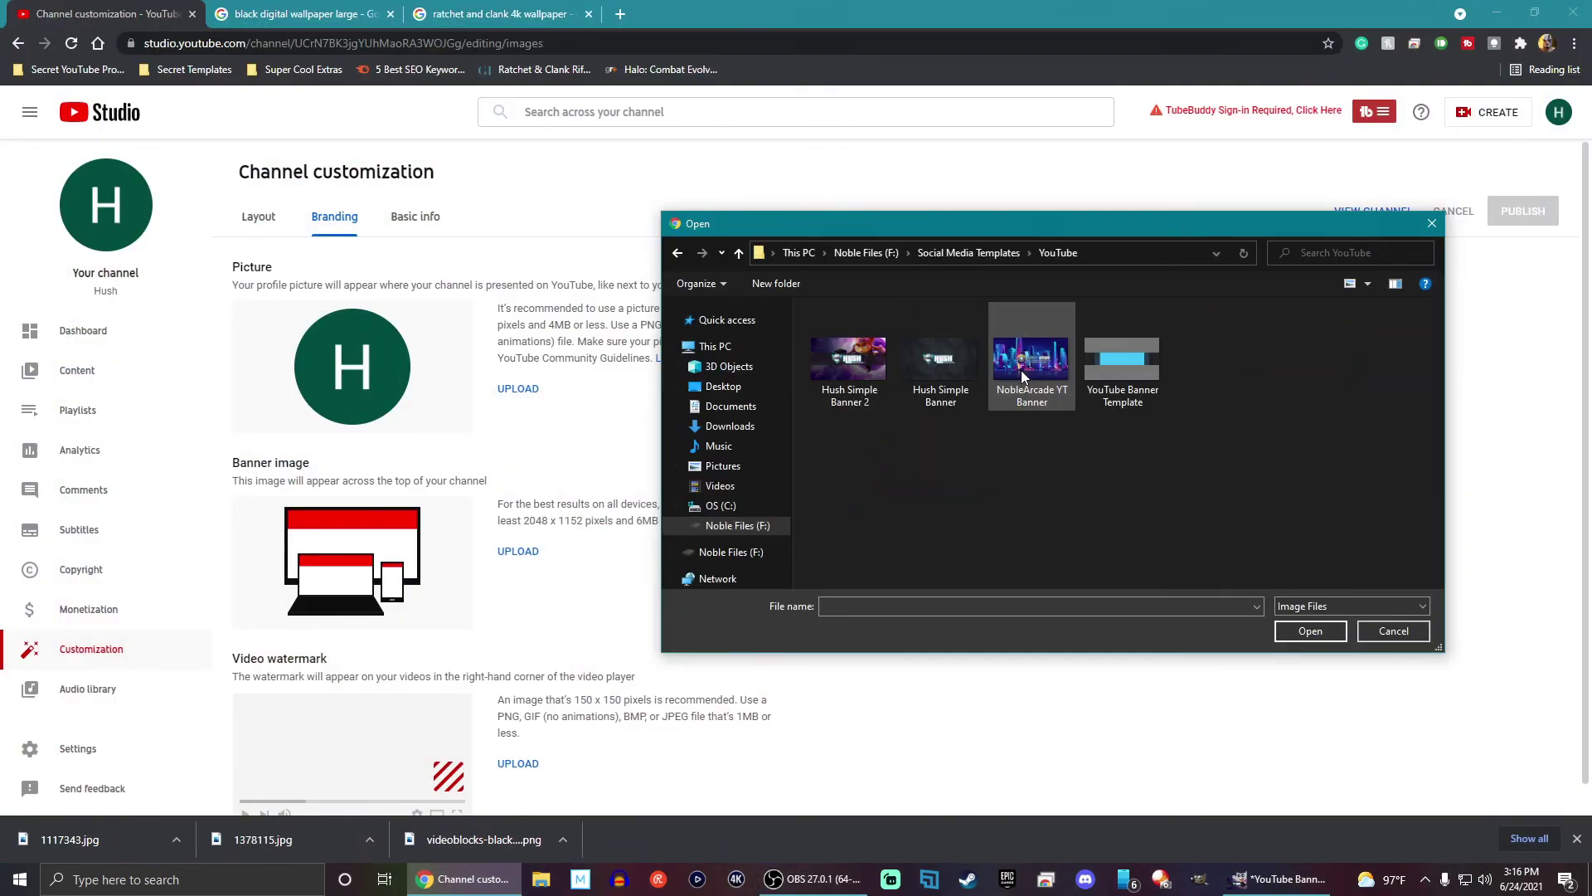
pyautogui.click(844, 376)
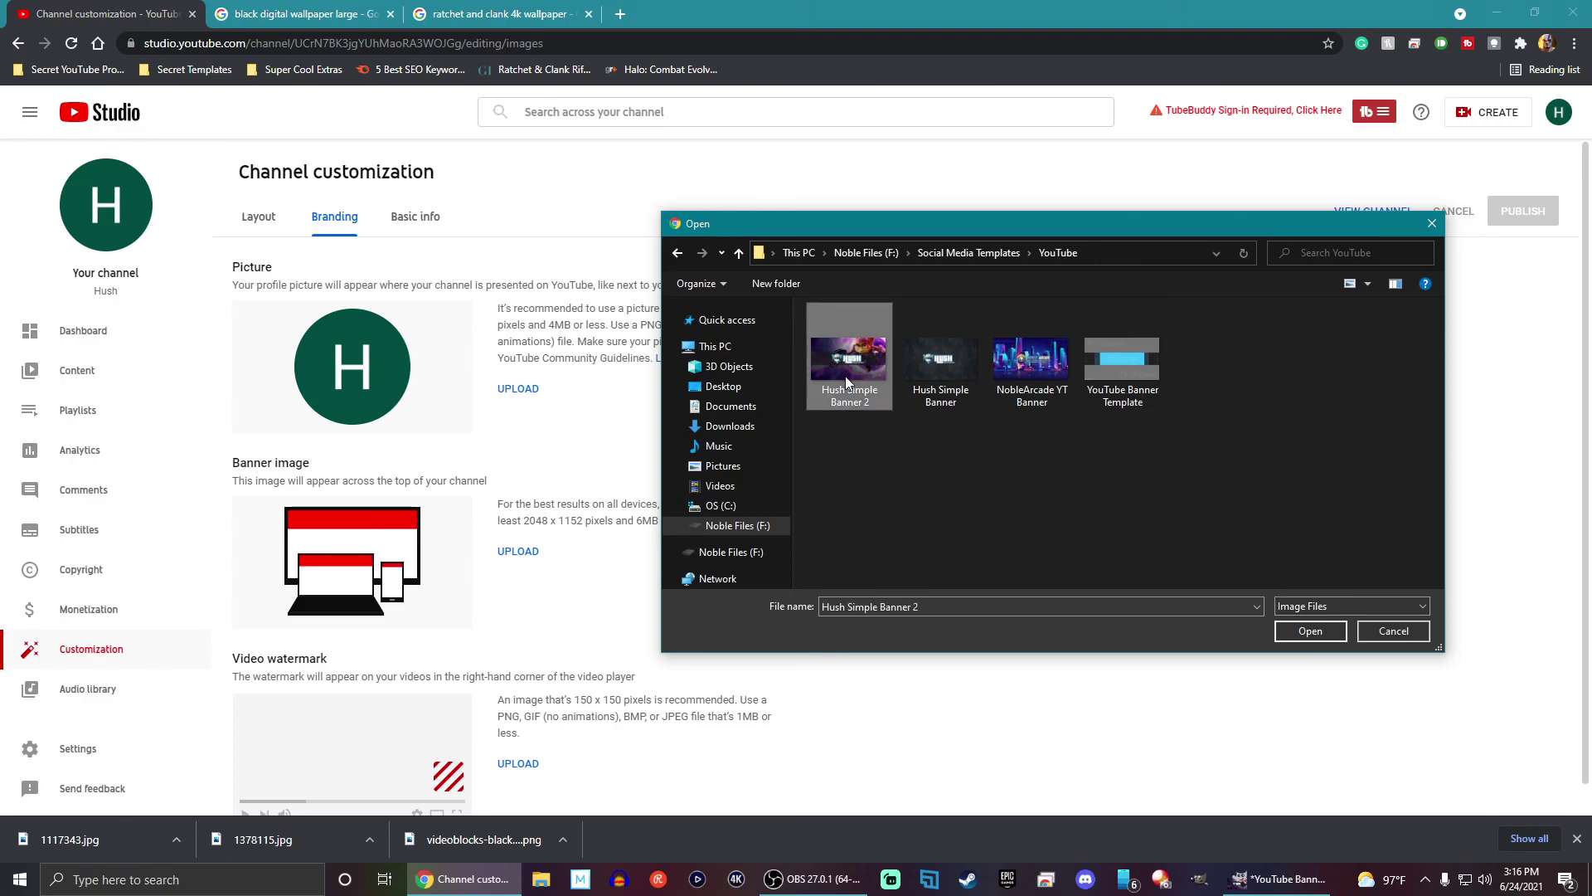
pyautogui.doubleClick(844, 376)
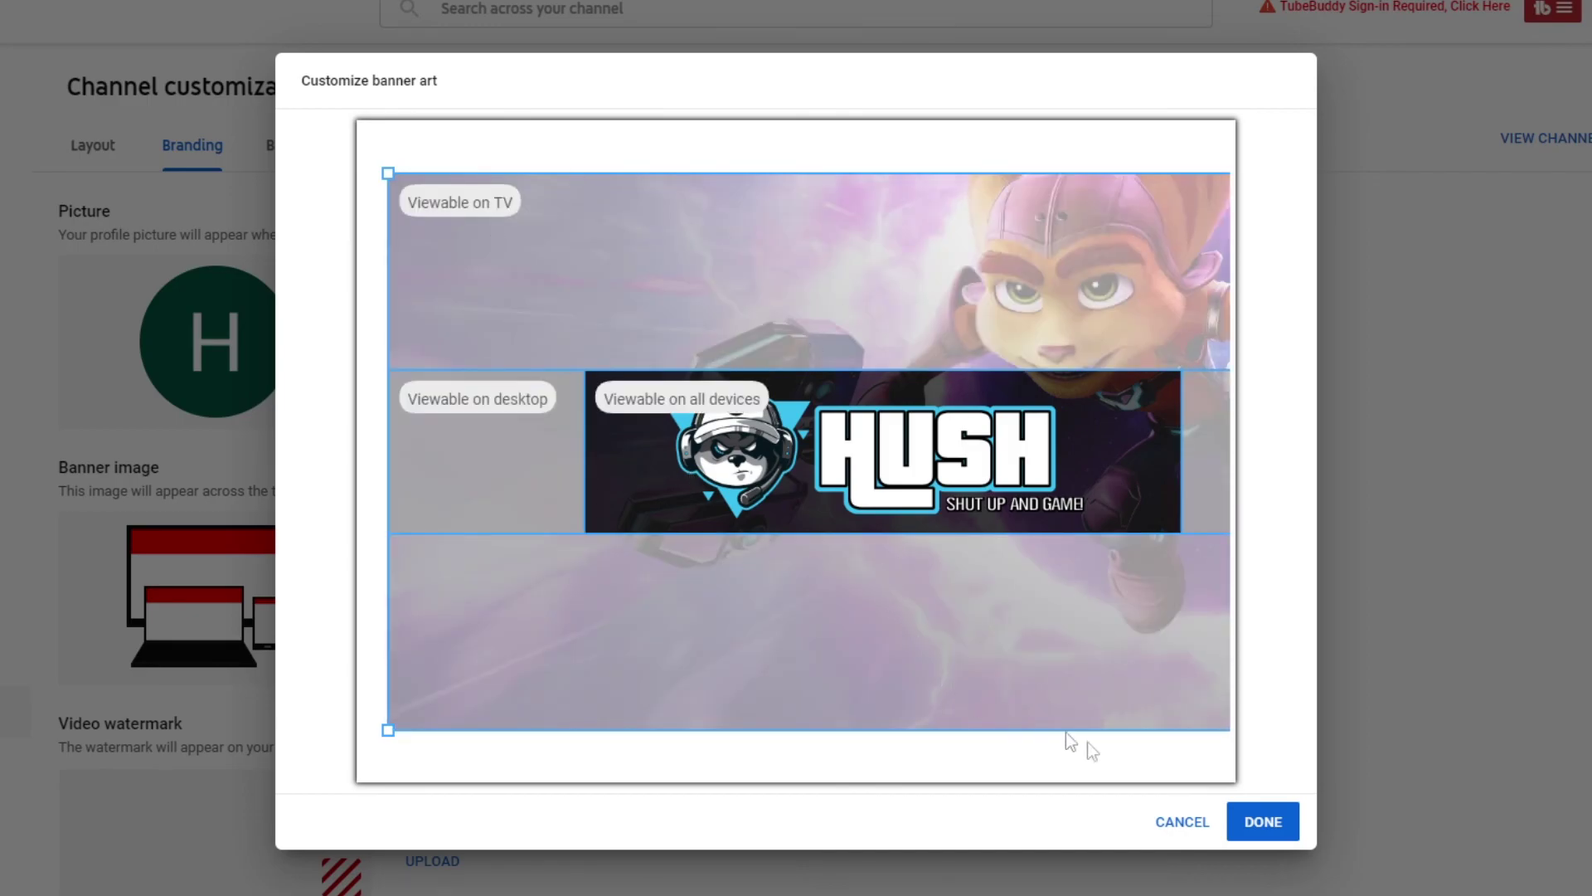
pyautogui.click(1273, 831)
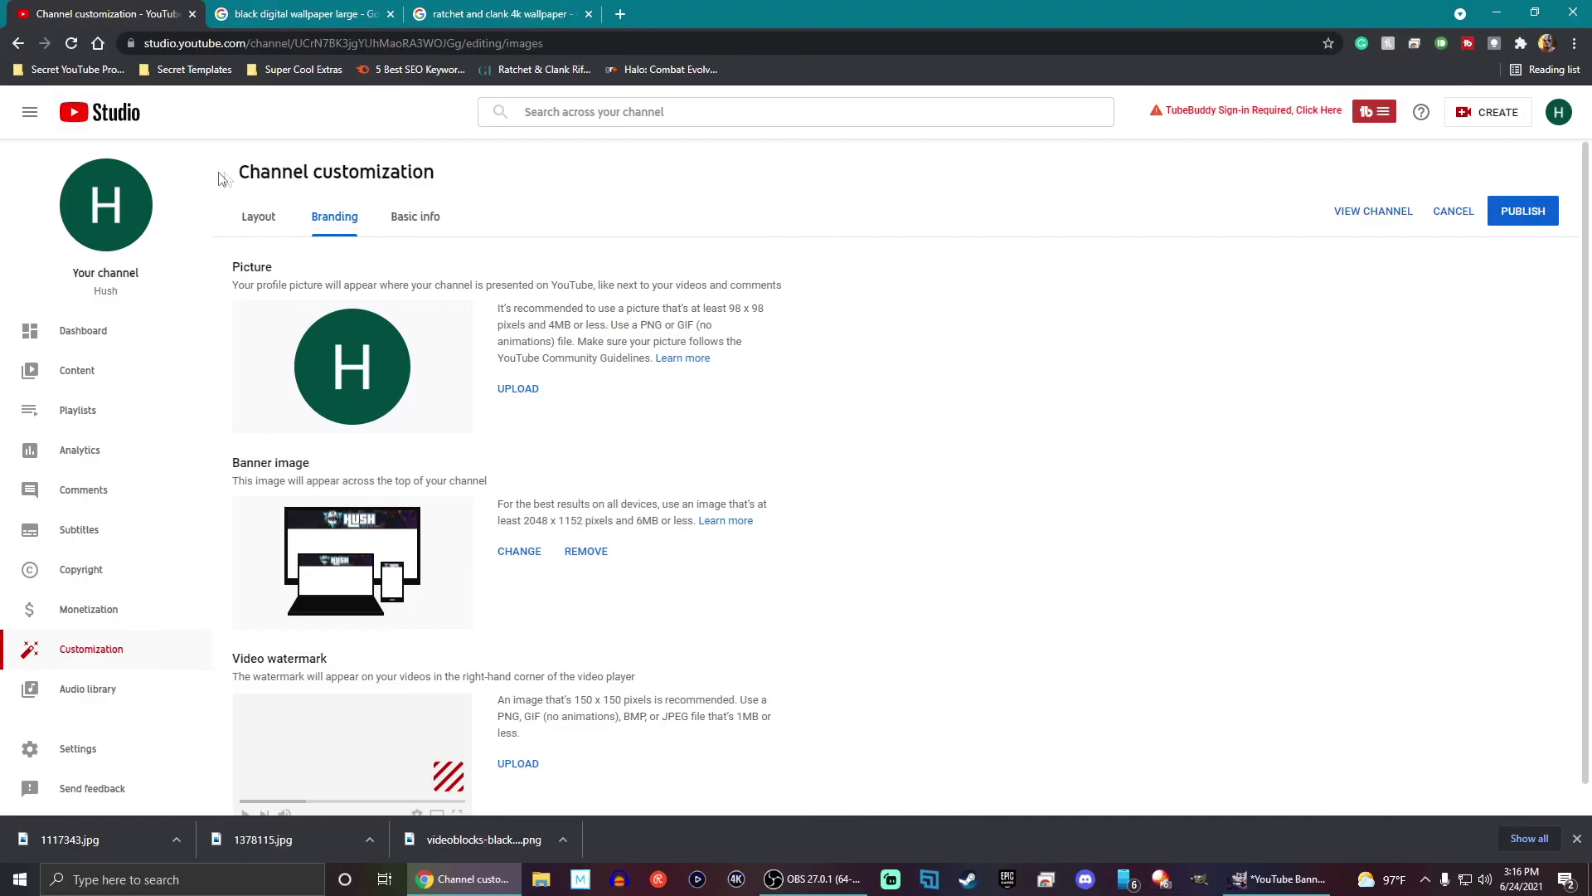
# Step: Publish the new Hush banner and collapse the sidebar to view it on the channel page
pyautogui.click(1520, 217)
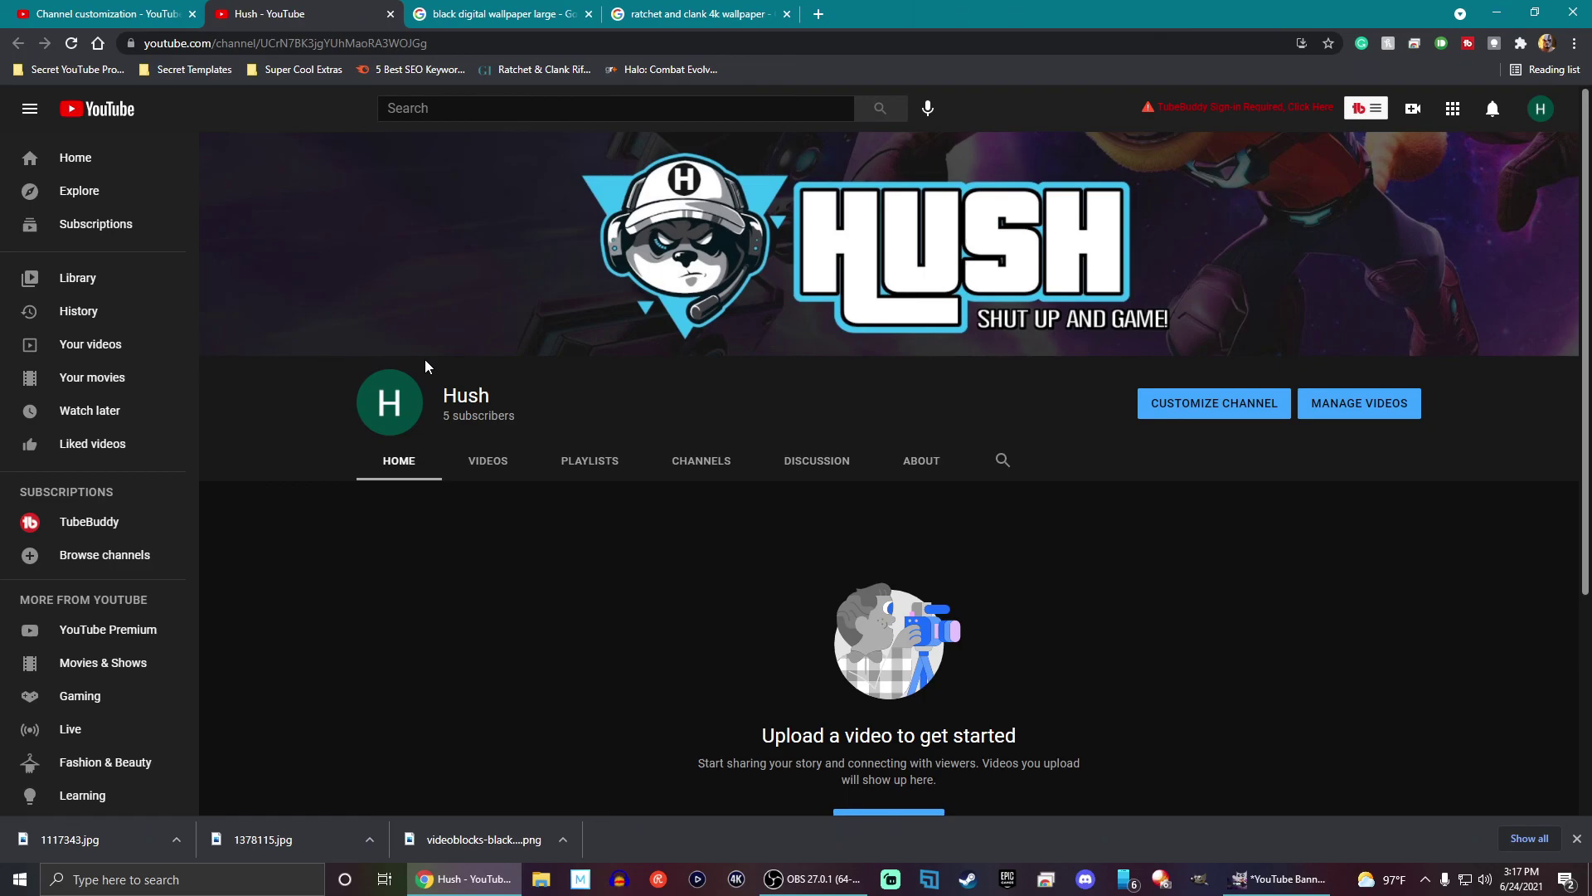
pyautogui.click(31, 112)
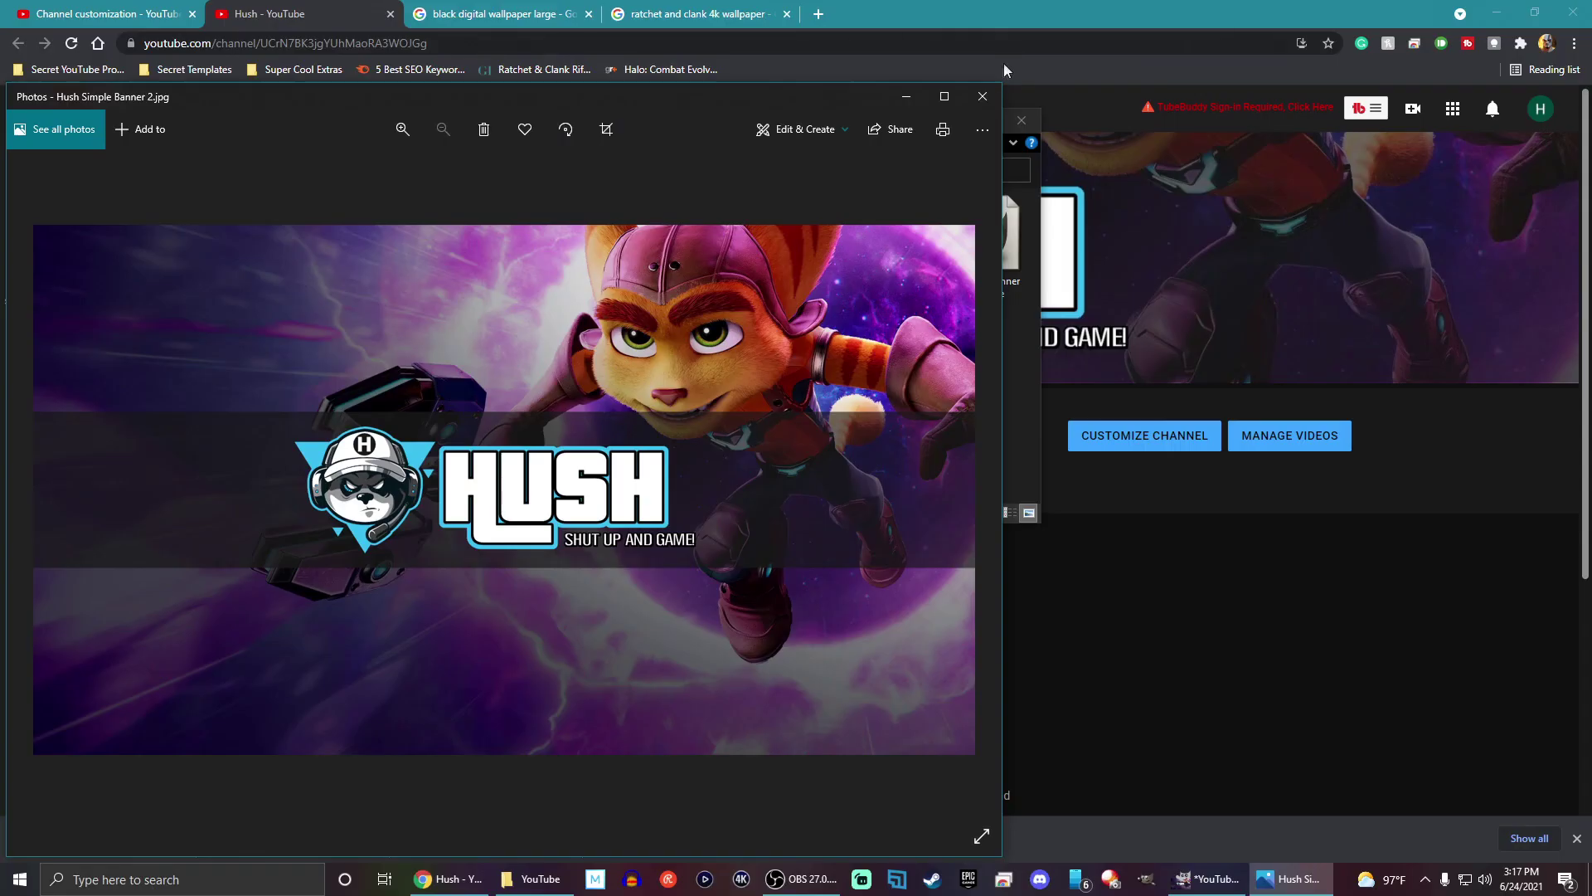
# Step: Close the Photos preview of the banner and its File Explorer folder window
pyautogui.click(982, 97)
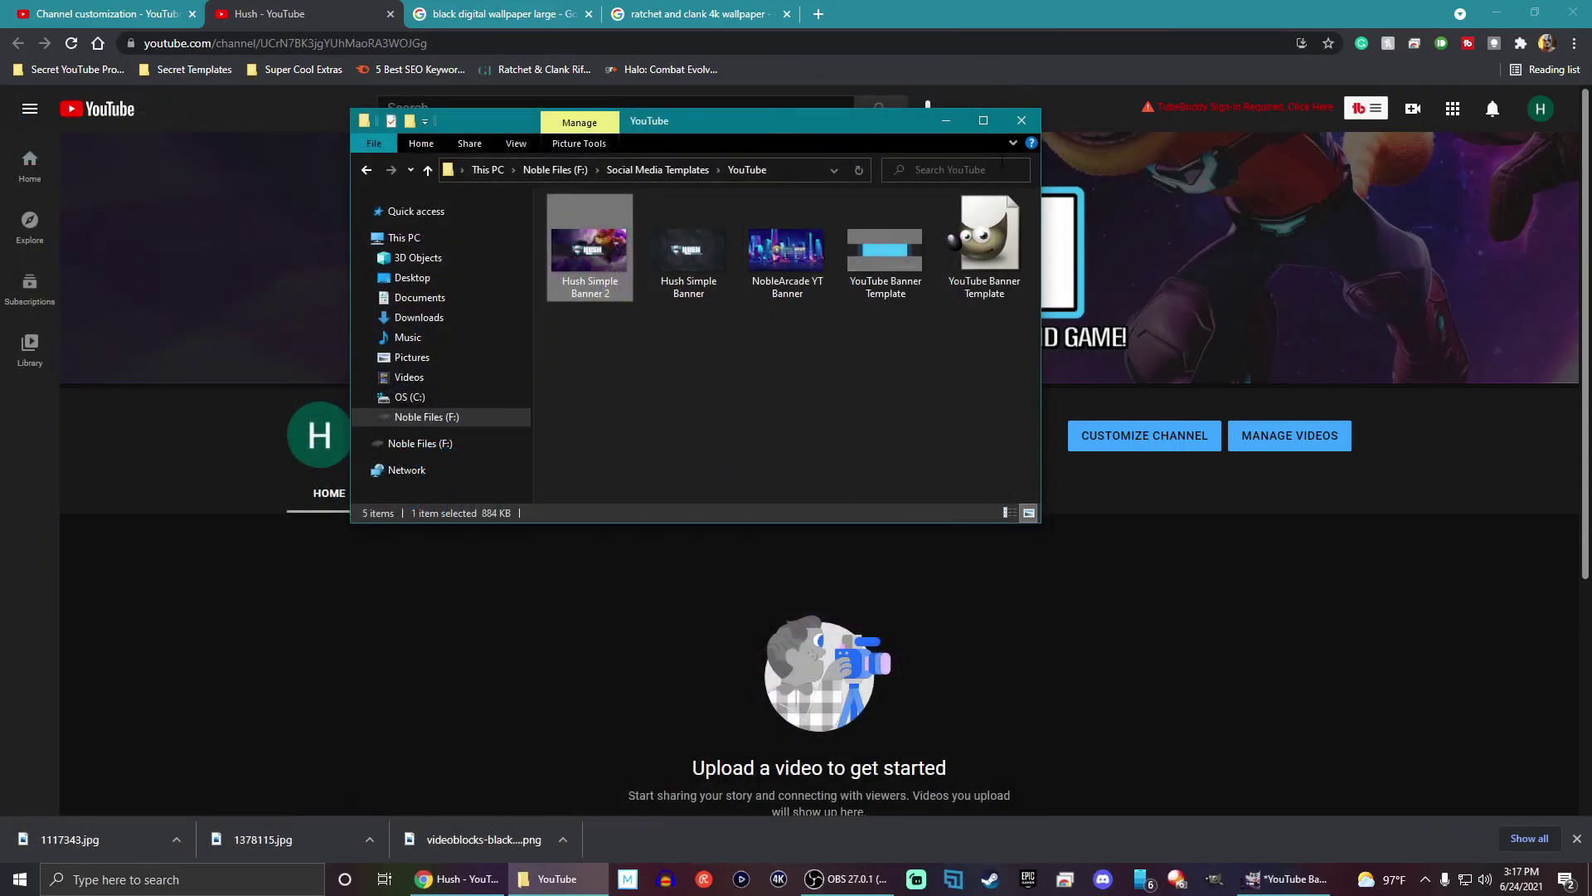
pyautogui.click(1022, 122)
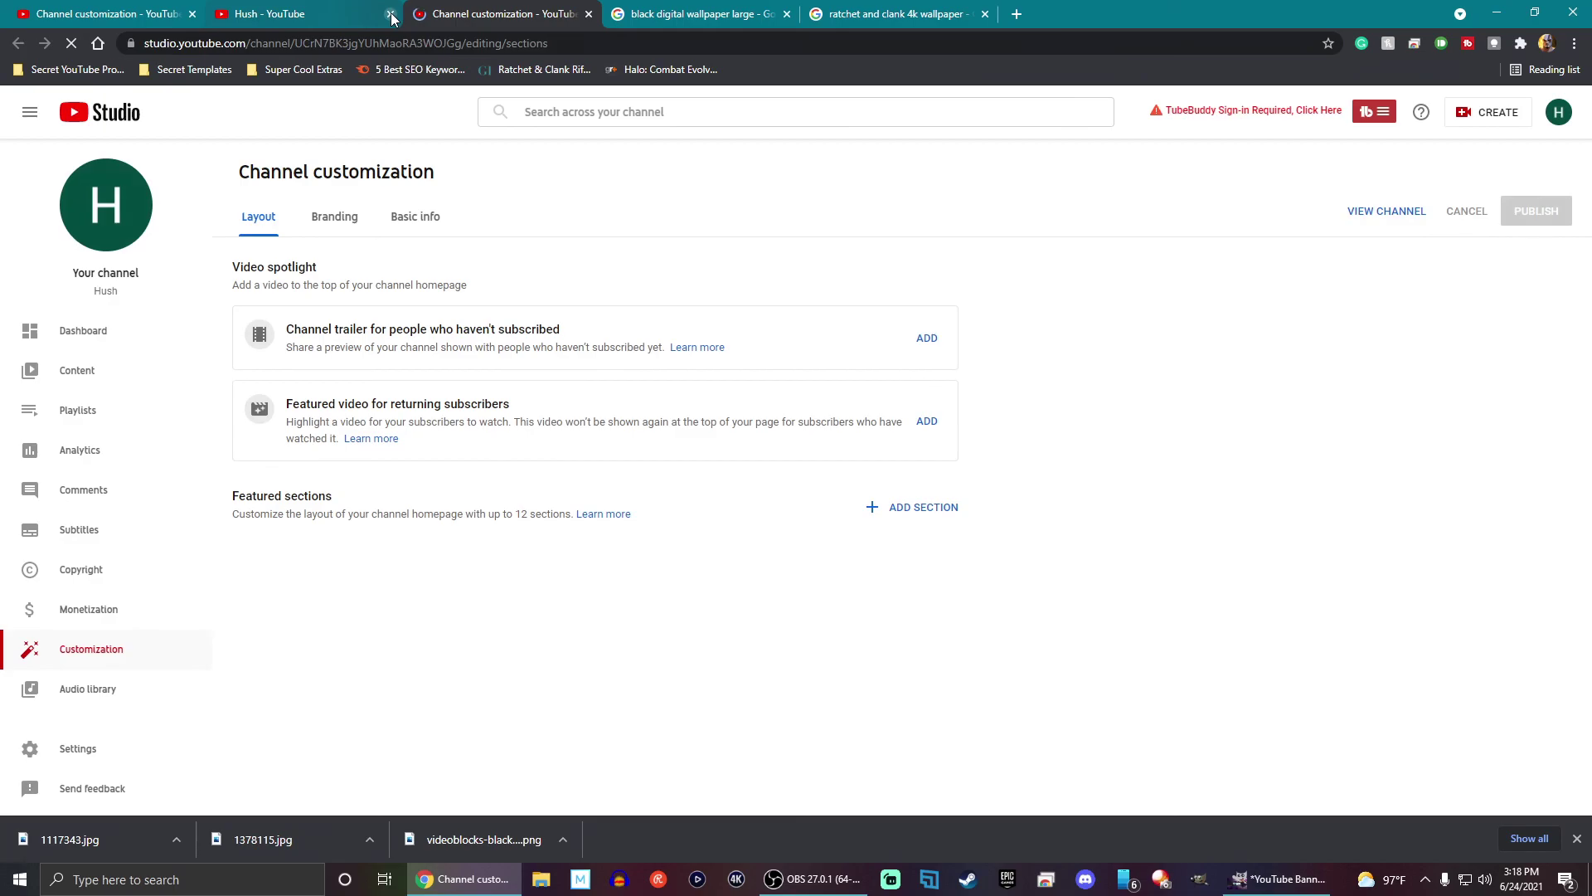
# Step: Under Branding, replace the banner with the plain dark Hush Simple Banner, accept the crop, and publish
pyautogui.click(387, 14)
pyautogui.click(315, 231)
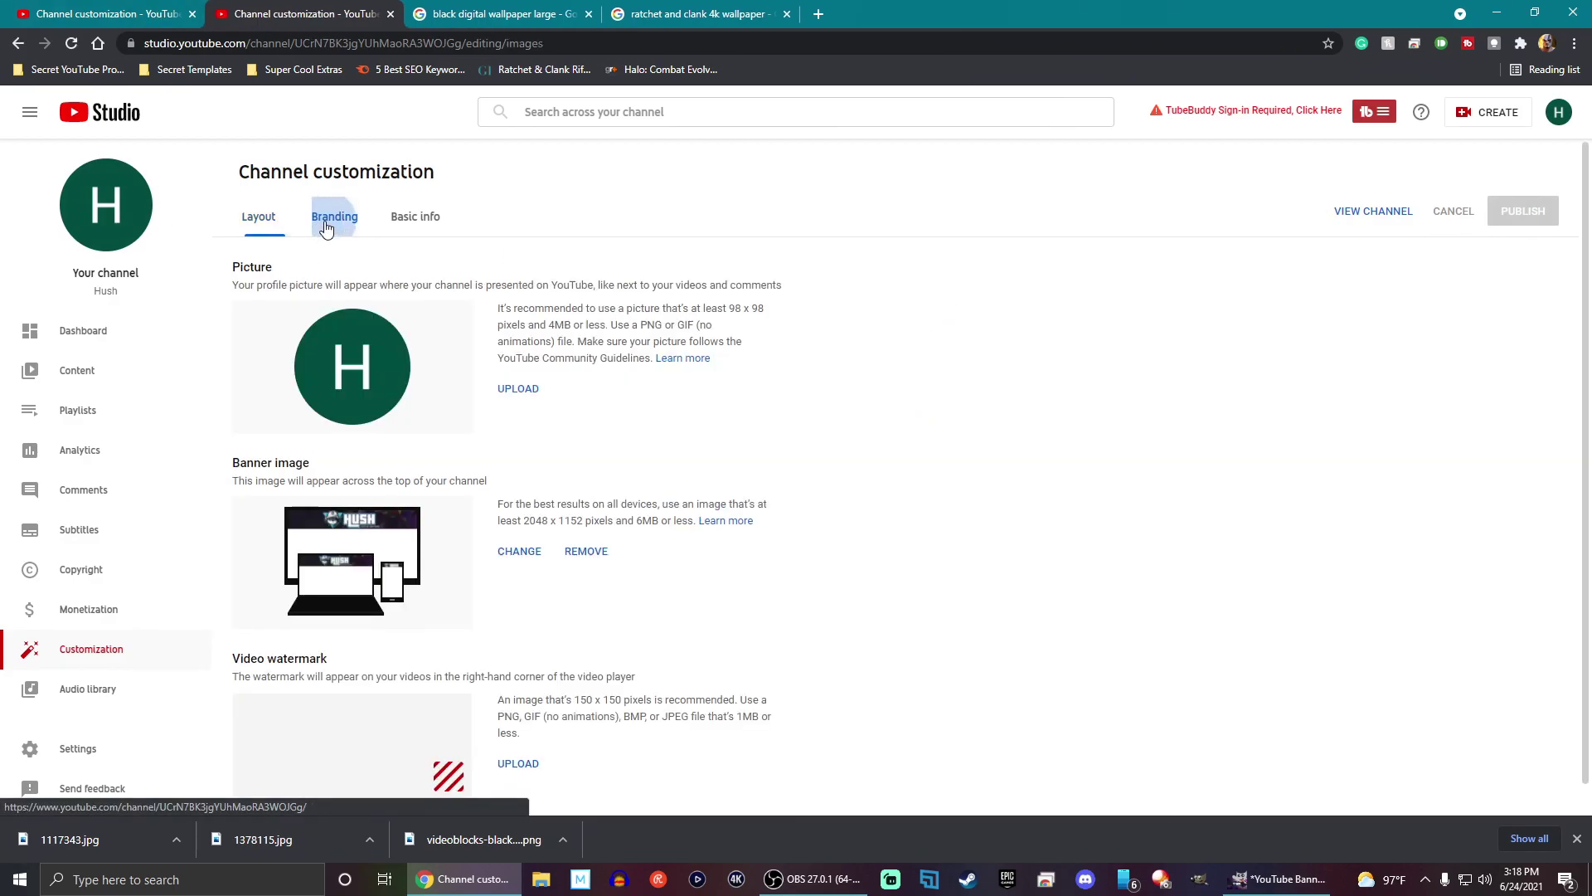
pyautogui.click(522, 558)
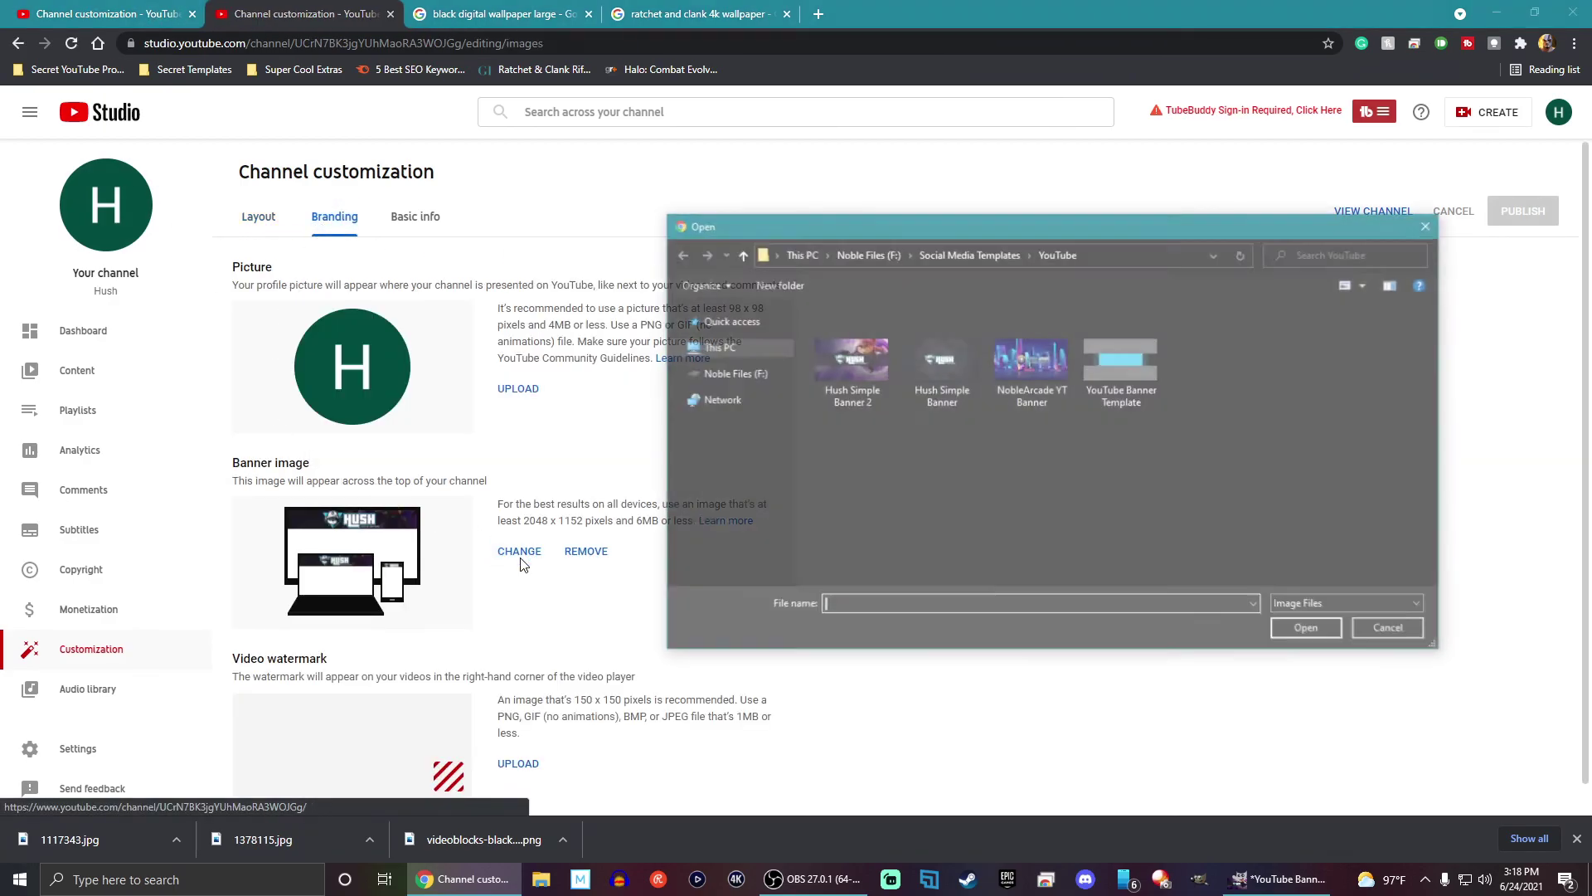
pyautogui.doubleClick(929, 388)
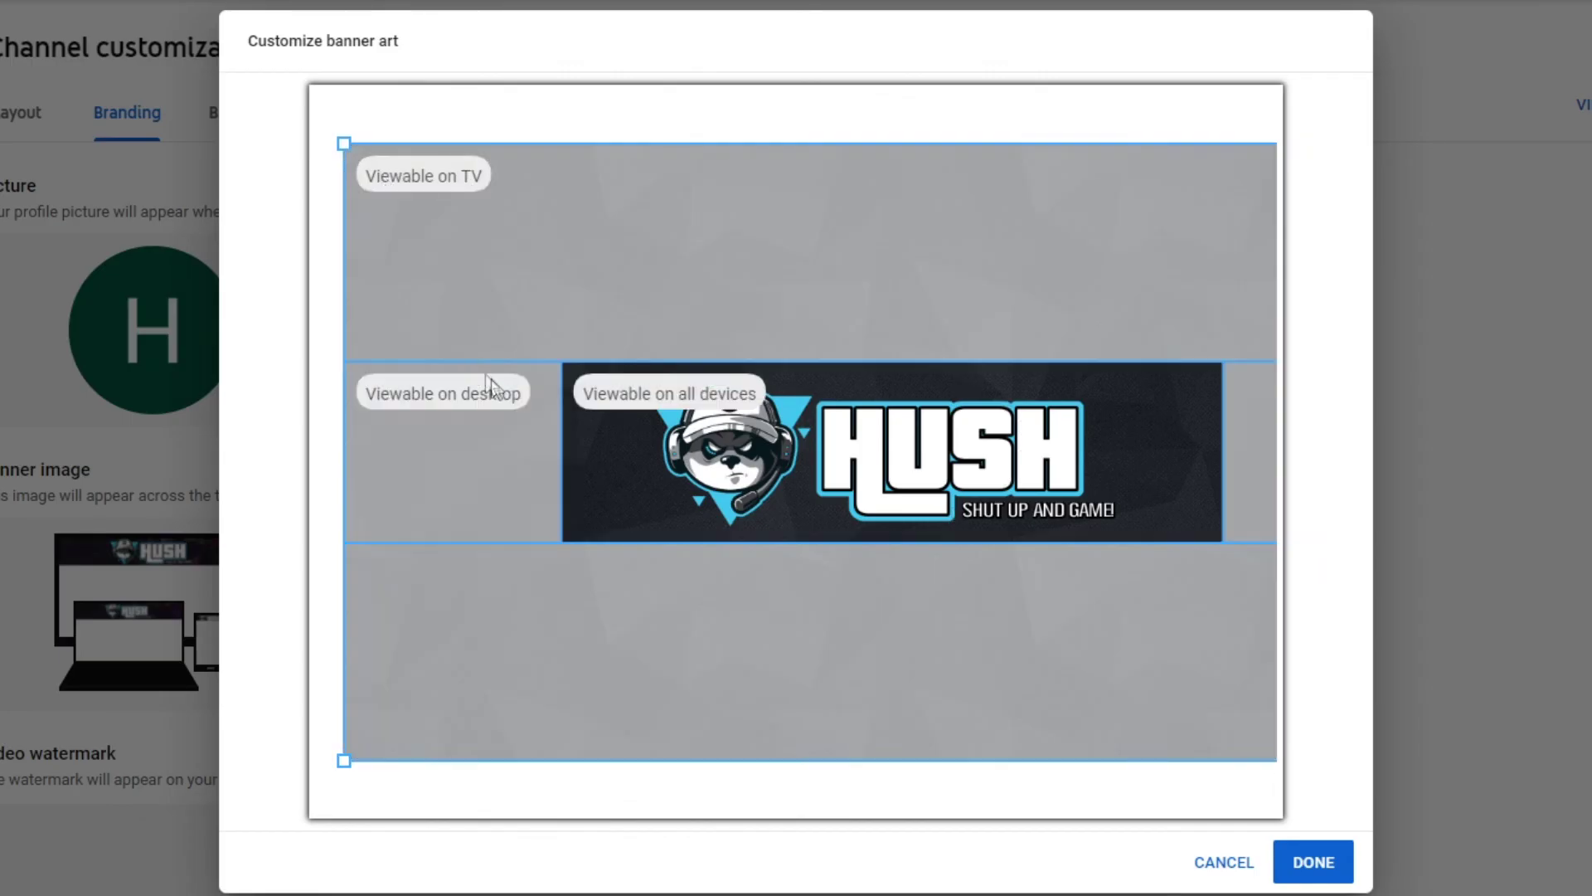
pyautogui.moveTo(377, 404)
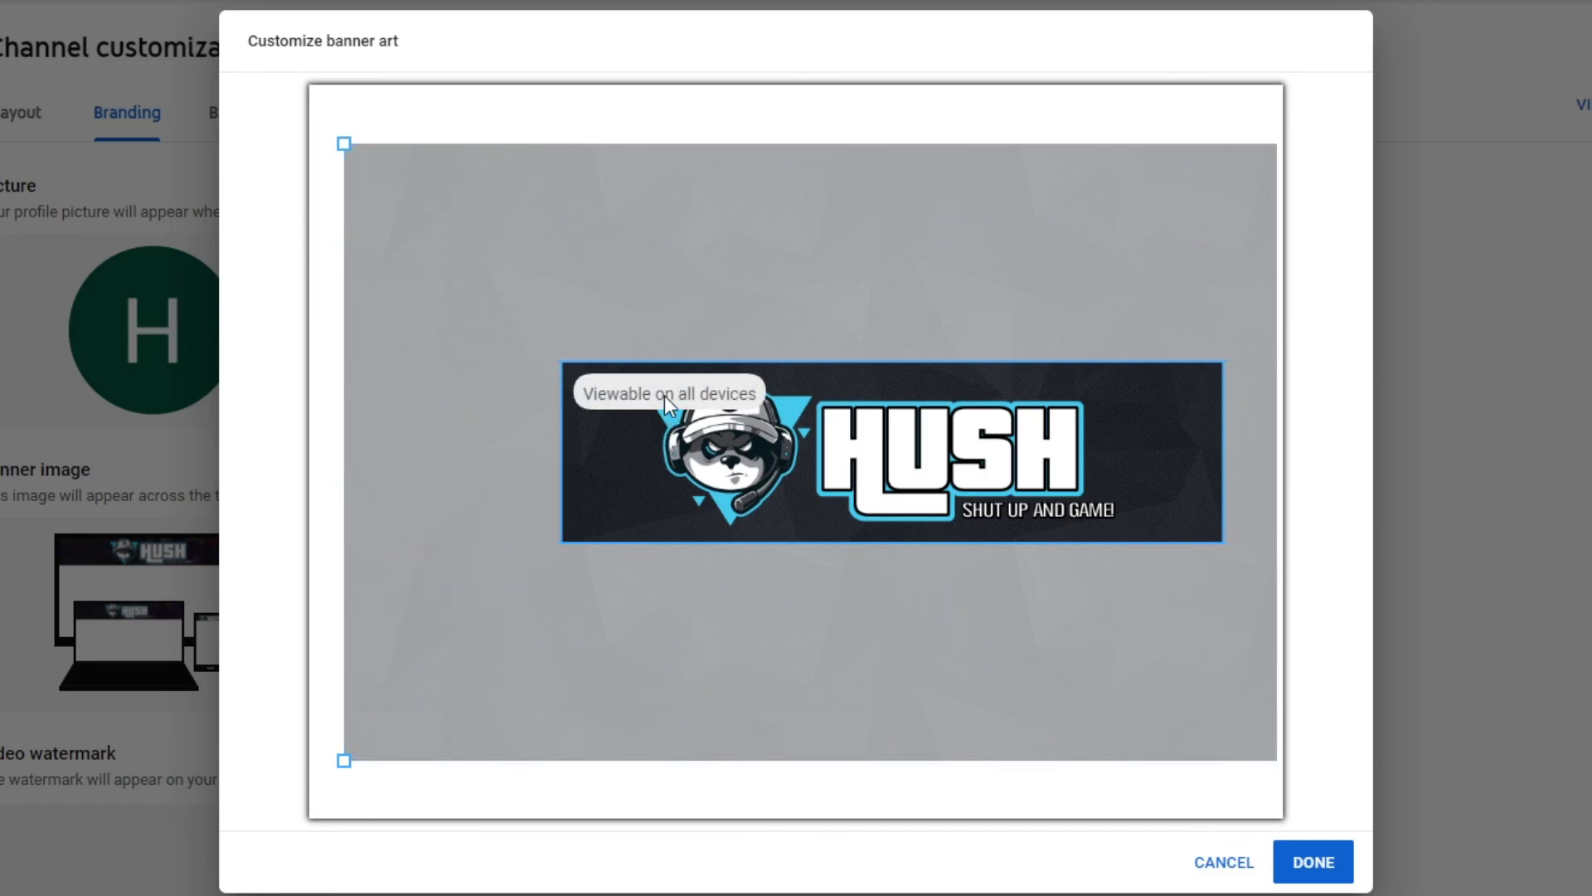
pyautogui.click(1314, 867)
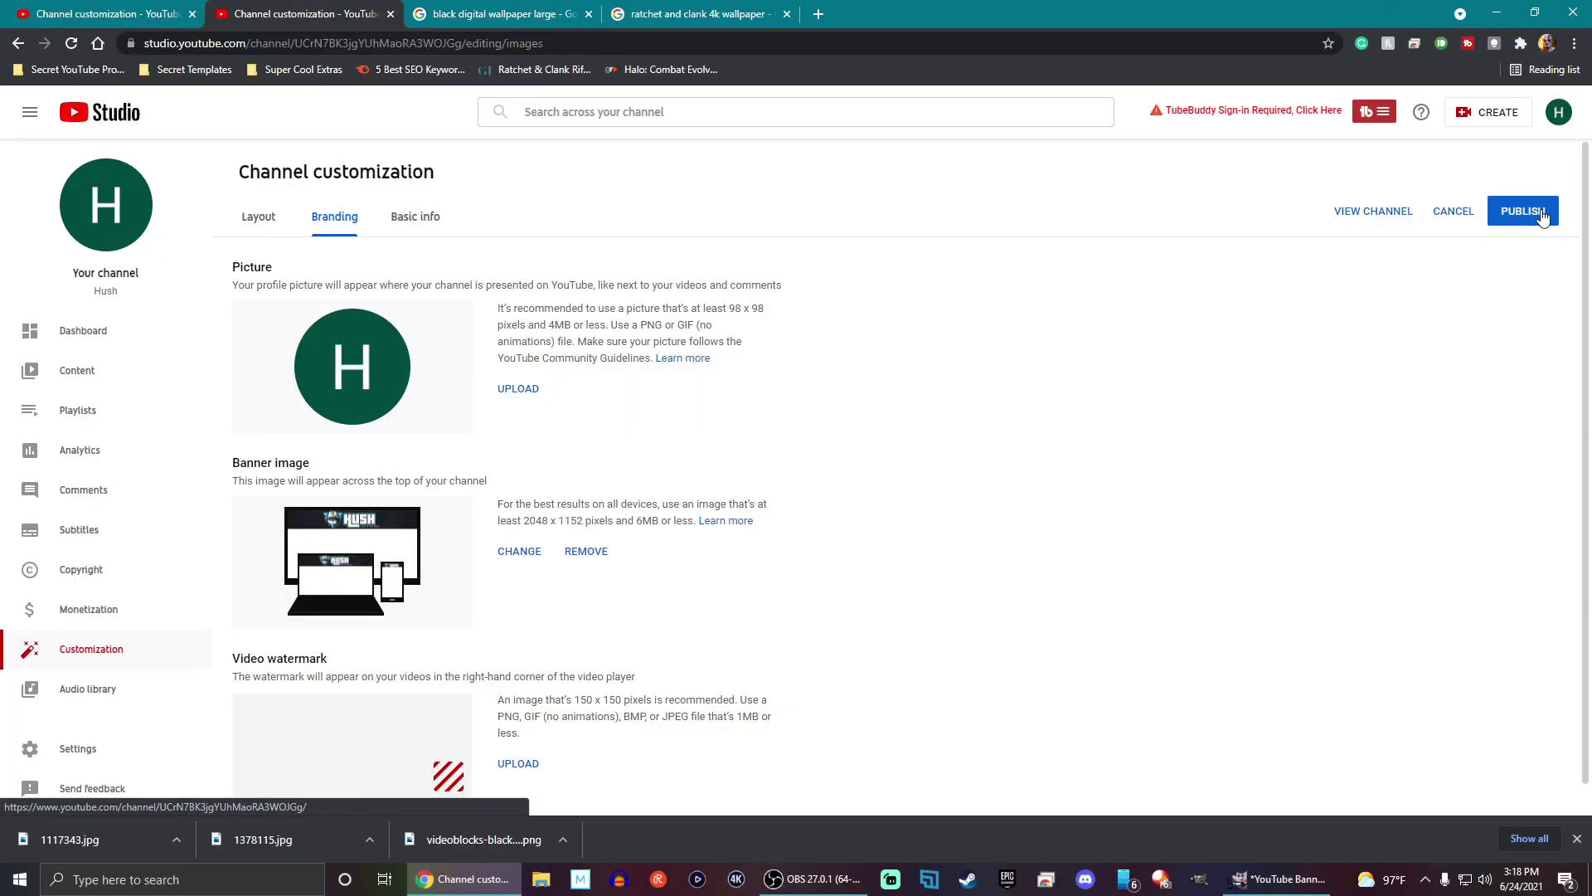
pyautogui.click(1537, 213)
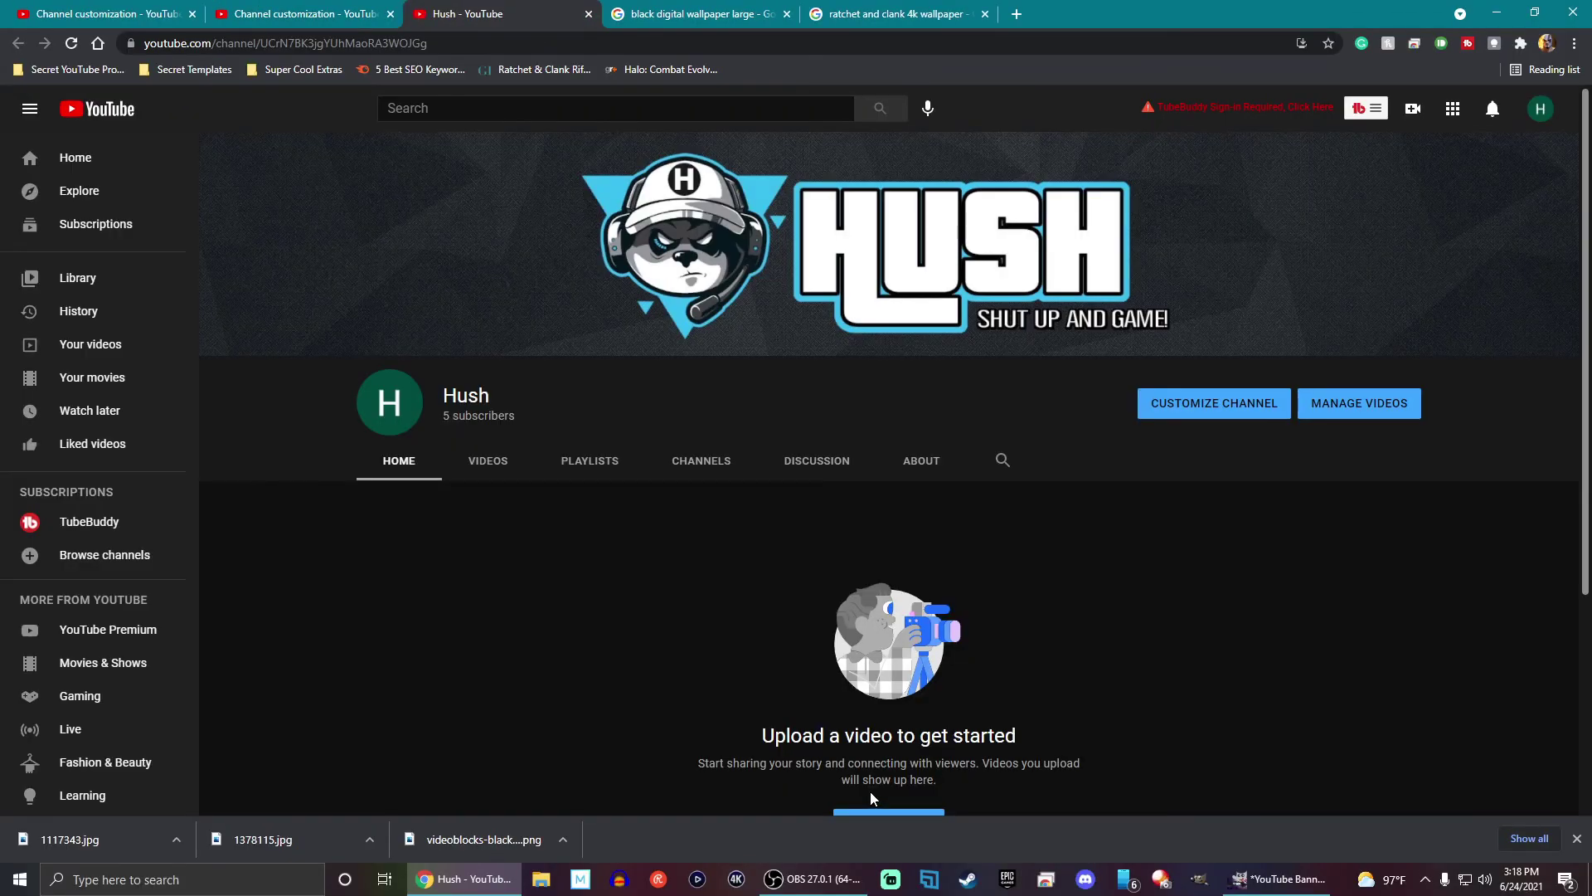